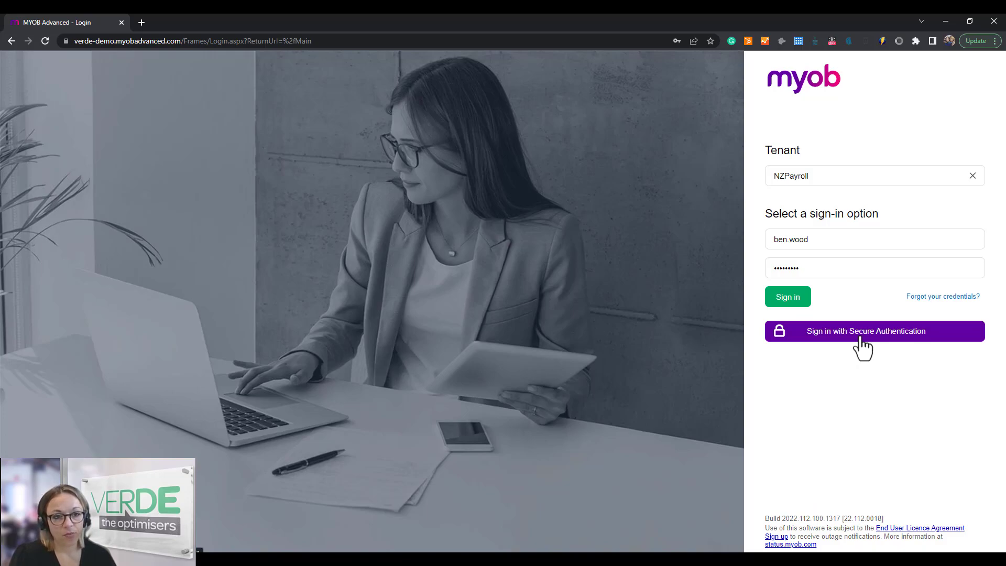
Step: Sign in to the NZPayroll tenant and review the phone/email, address, contacts and attributes sections of the employee's Contact Details
{"action": "left_click", "coordinate": [794, 298]}
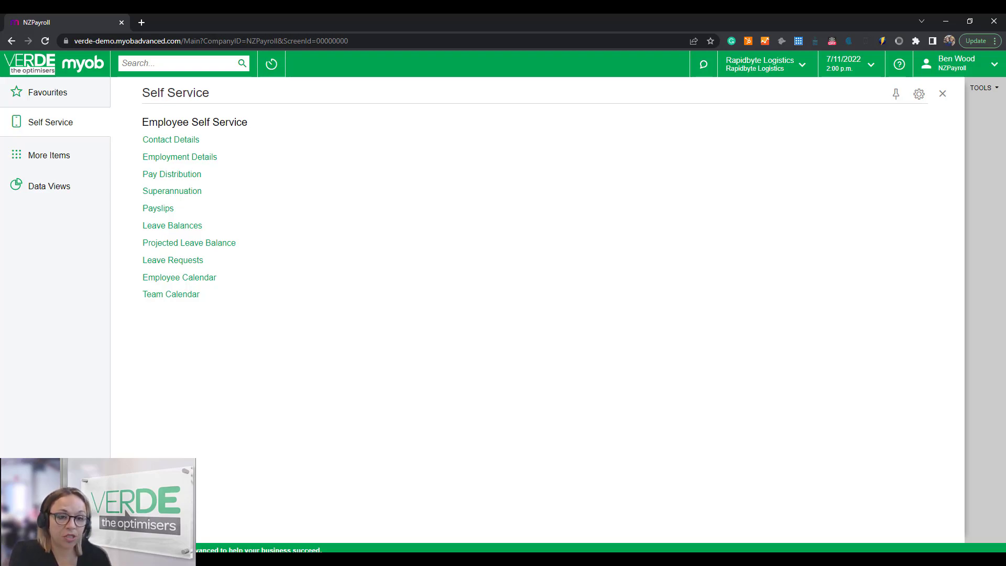
{"action": "left_click", "coordinate": [190, 141]}
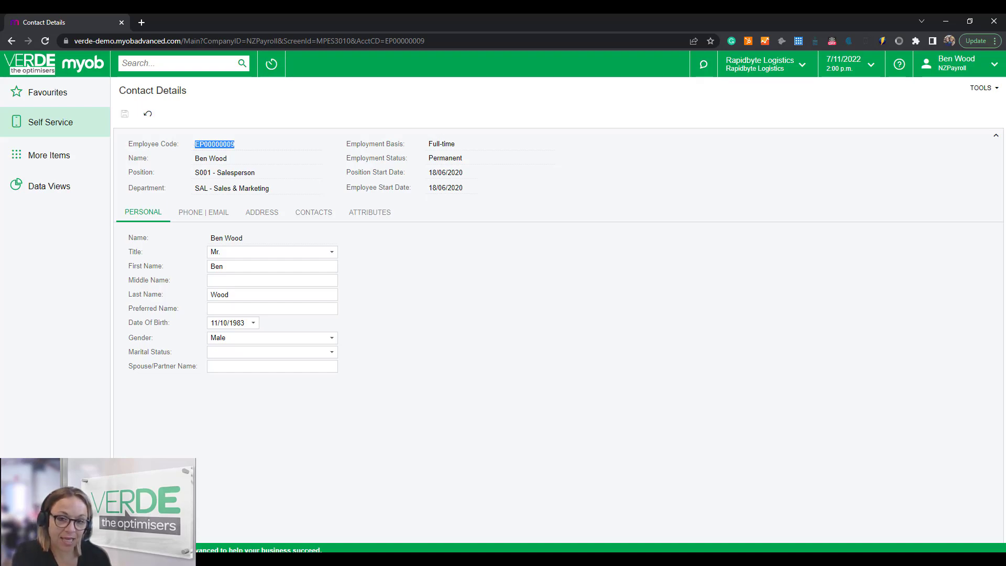
{"action": "left_click", "coordinate": [229, 215]}
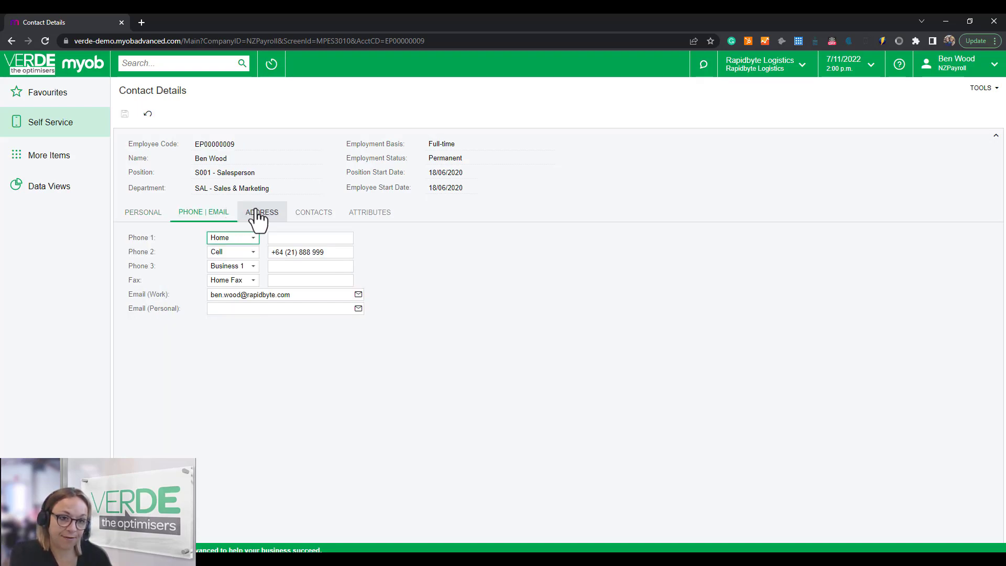
{"action": "left_click", "coordinate": [257, 214]}
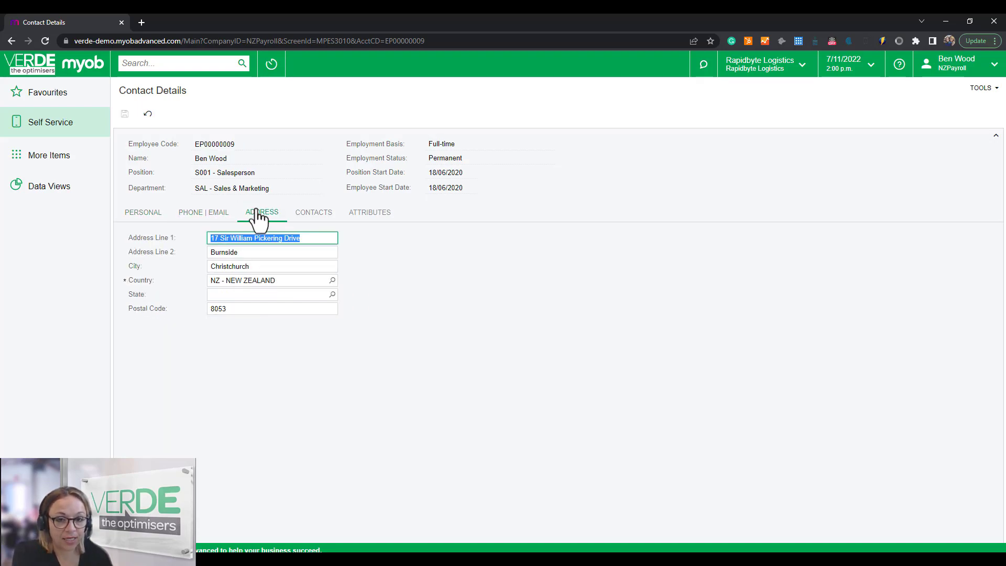
{"action": "left_click", "coordinate": [308, 215]}
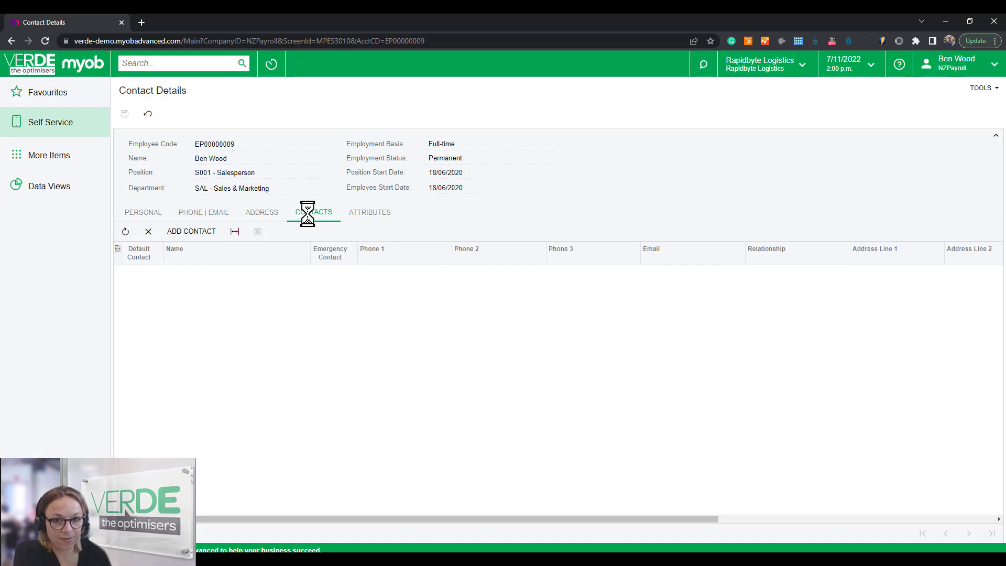
{"action": "left_click", "coordinate": [362, 220]}
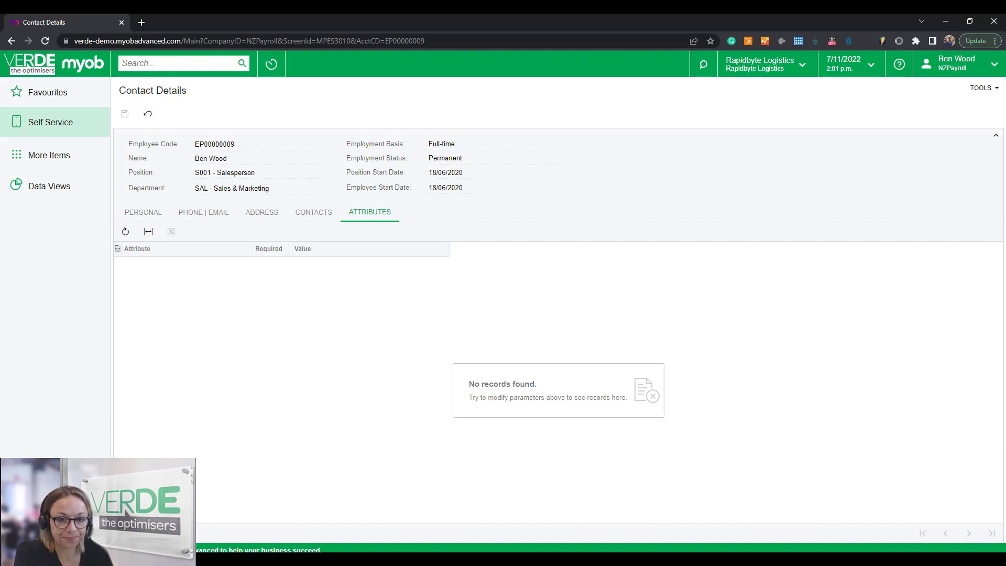
Step: Review the employee's Employment Details, including the tax details and pay year-to-date balances
{"action": "left_click", "coordinate": [88, 129]}
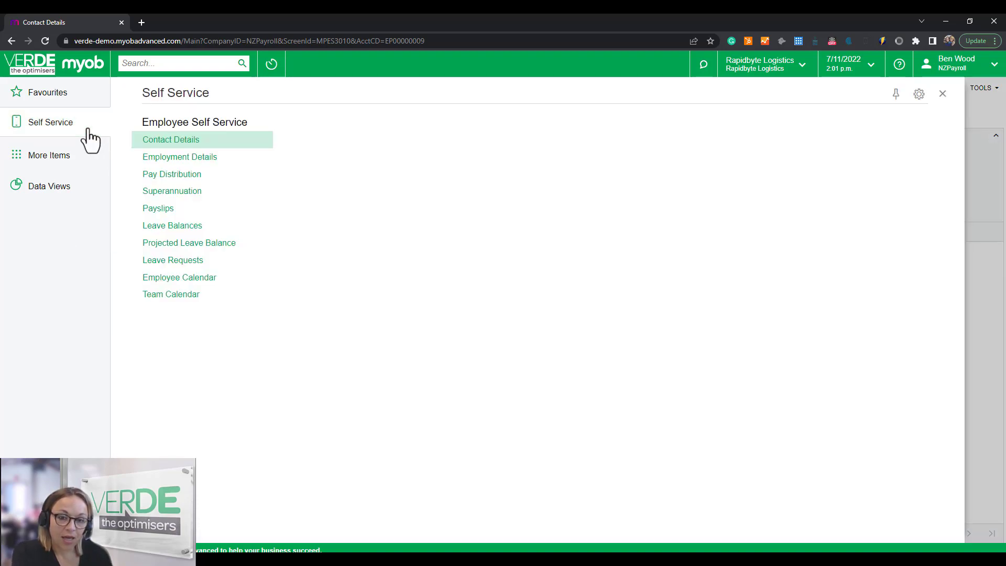
{"action": "left_click", "coordinate": [136, 157]}
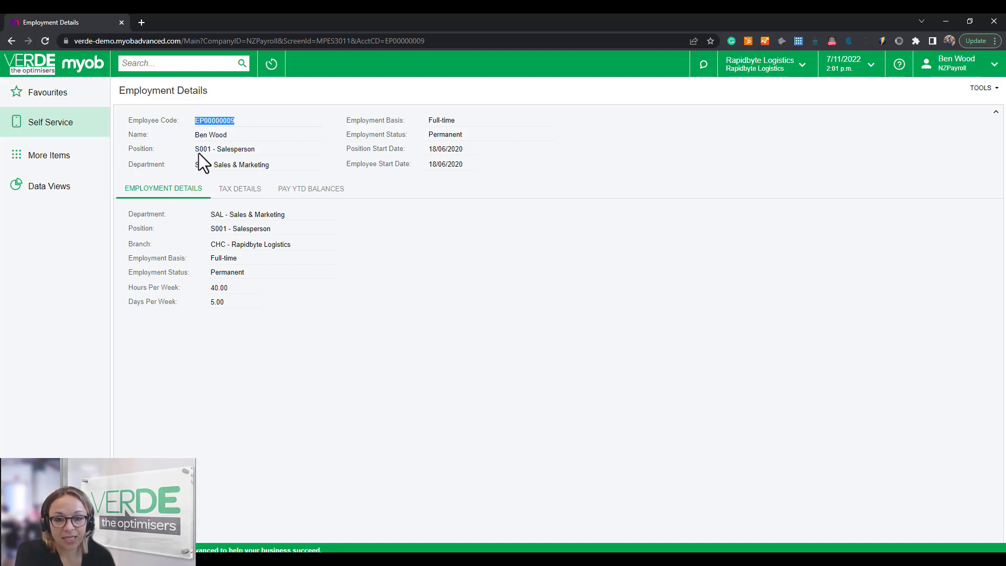
{"action": "left_click", "coordinate": [244, 189]}
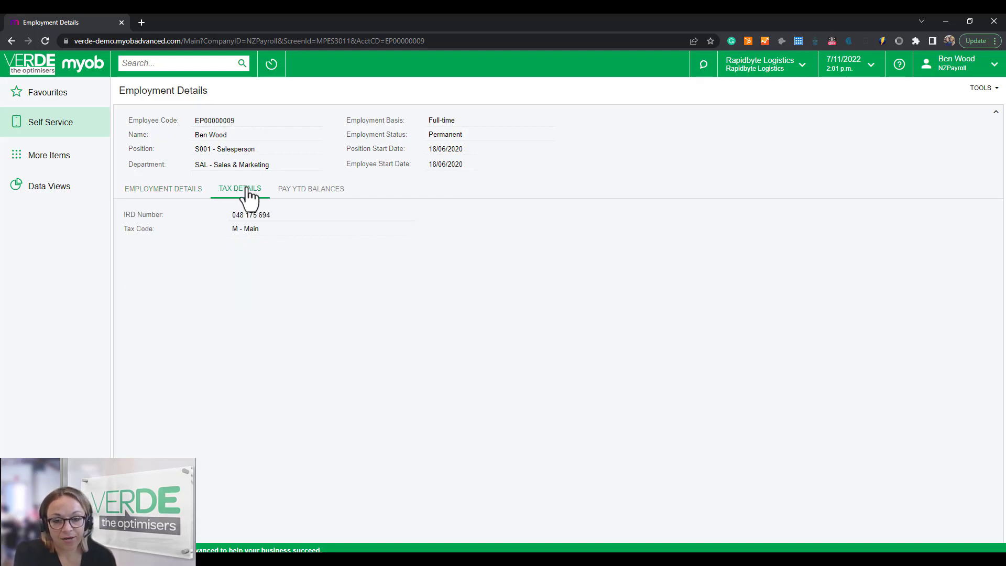
{"action": "left_click", "coordinate": [308, 194]}
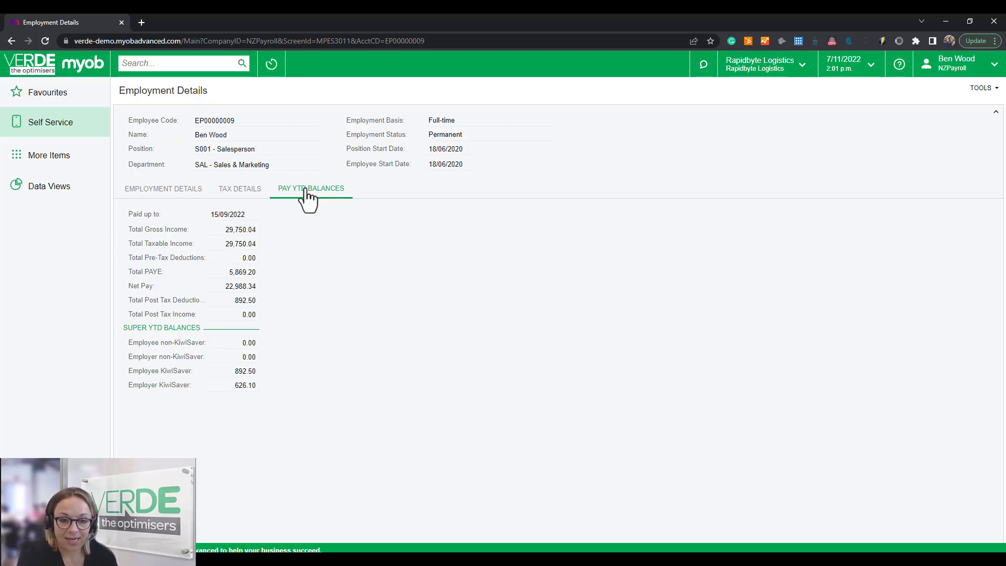
Step: View the employee's Pay Distribution and Superannuation records in Self Service
{"action": "left_click", "coordinate": [80, 132]}
{"action": "left_click", "coordinate": [177, 177]}
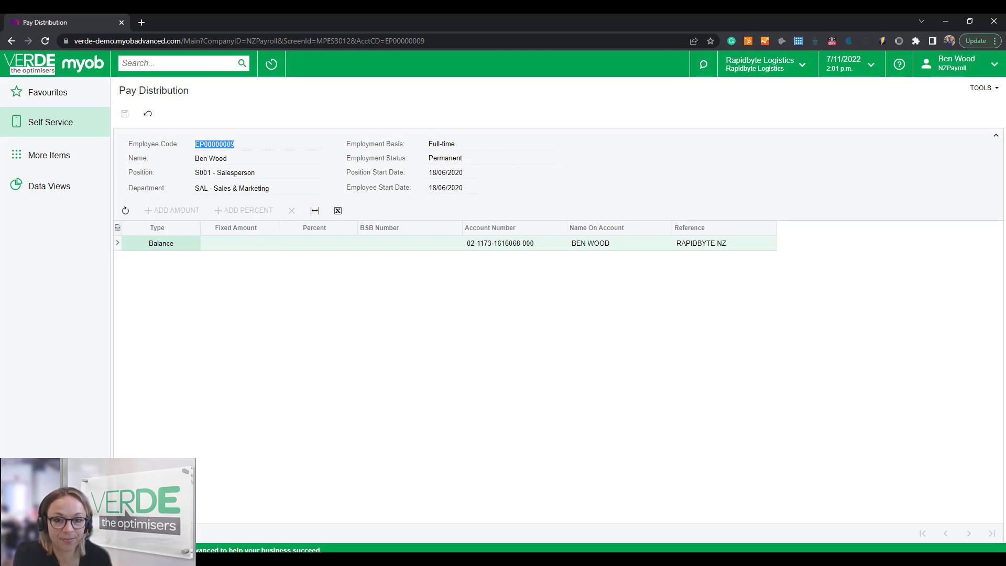
{"action": "left_click", "coordinate": [82, 127]}
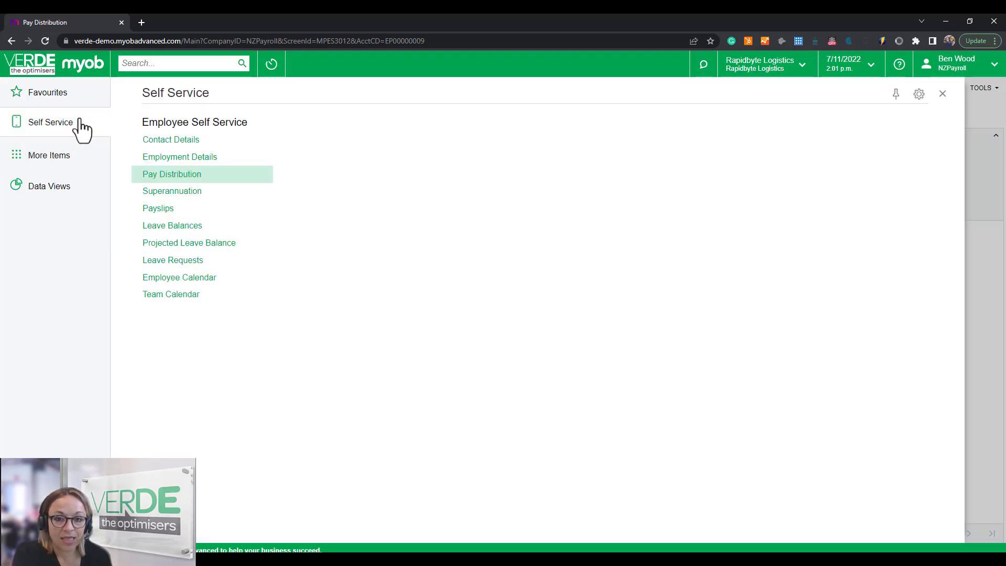
{"action": "left_click", "coordinate": [166, 191]}
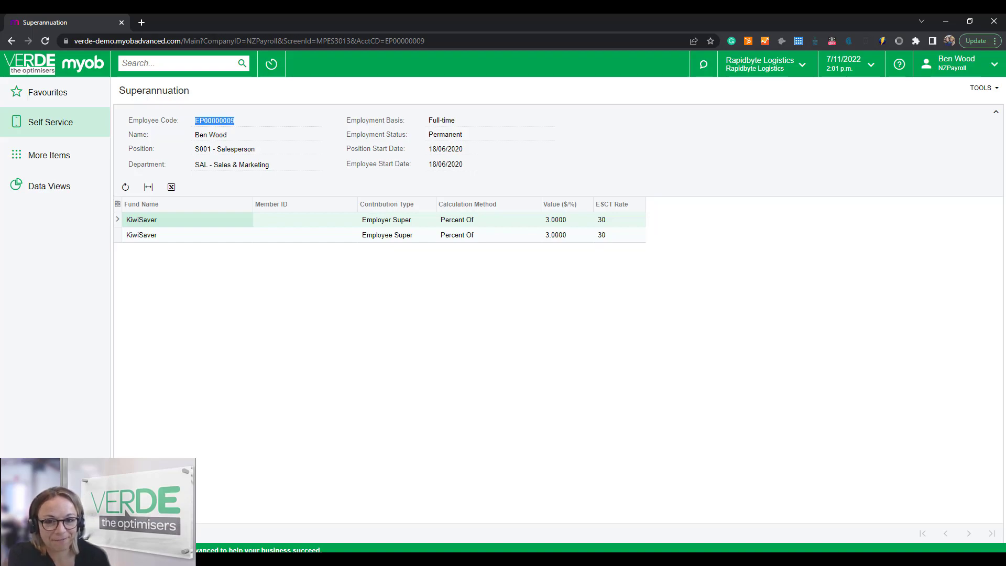
Step: View the PDF payslip dated 15/02/2022 from the full list of payslip records, and close it
{"action": "left_click", "coordinate": [65, 128]}
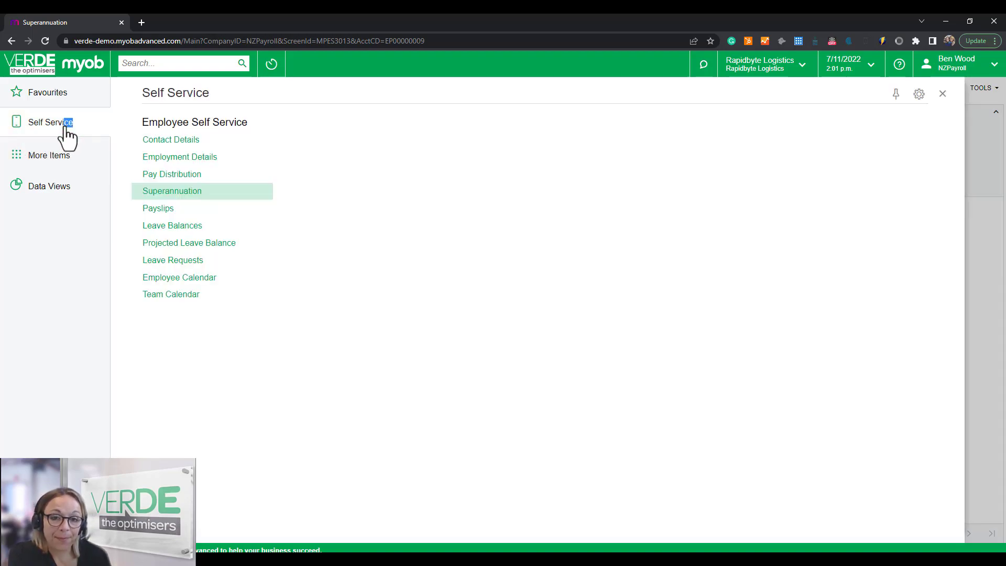
{"action": "left_click", "coordinate": [149, 208]}
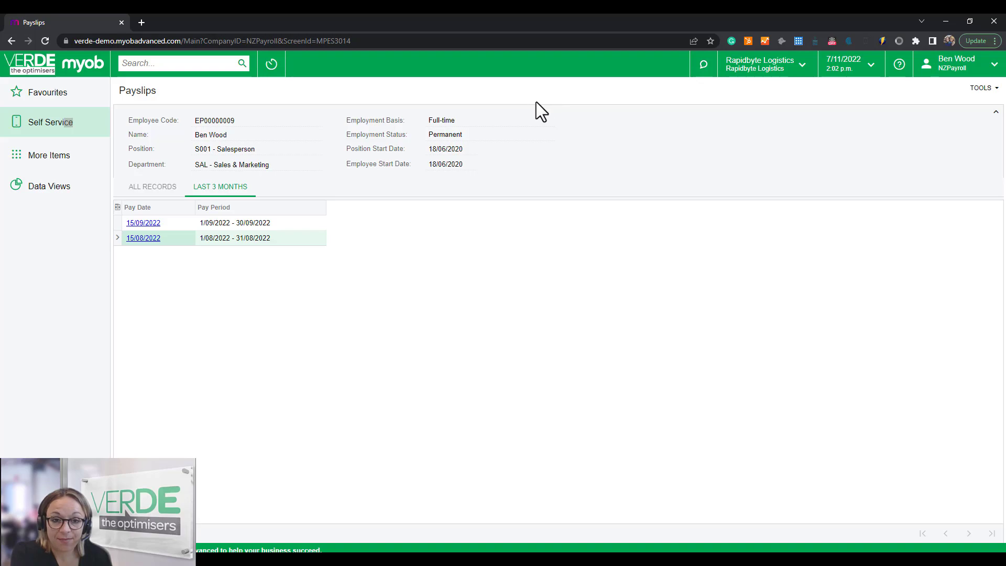
{"action": "left_click", "coordinate": [142, 187]}
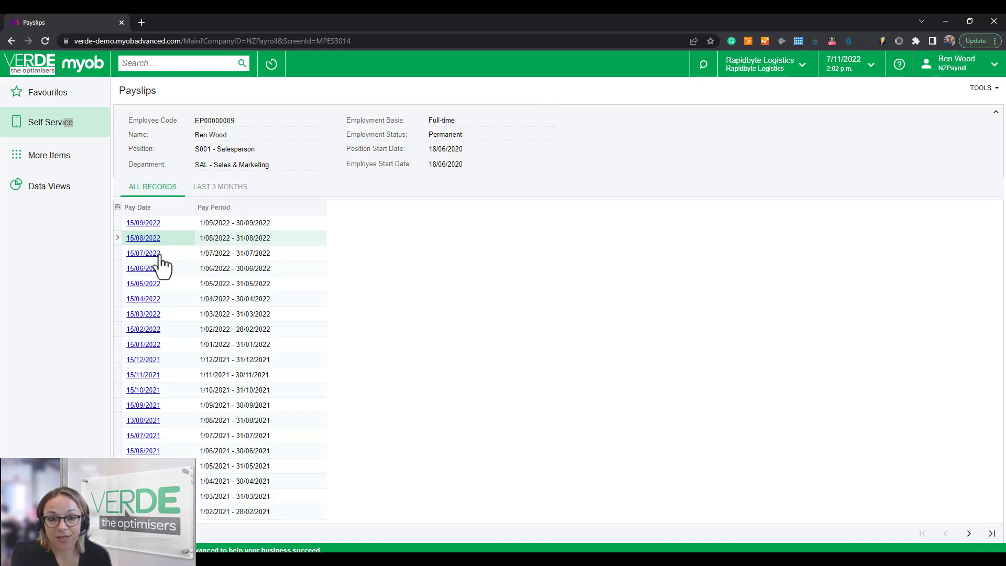
{"action": "left_click", "coordinate": [143, 330]}
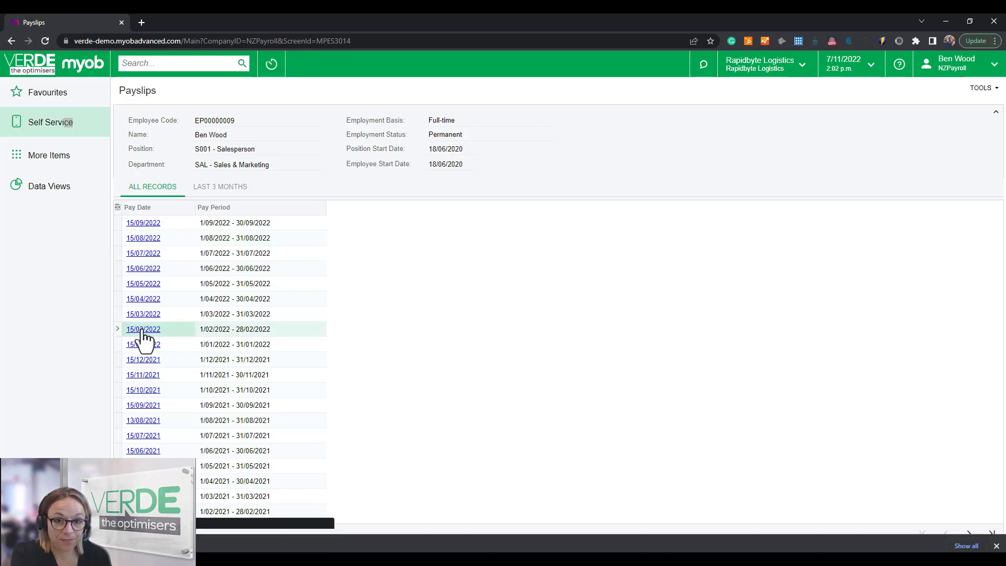
{"action": "left_click", "coordinate": [58, 542]}
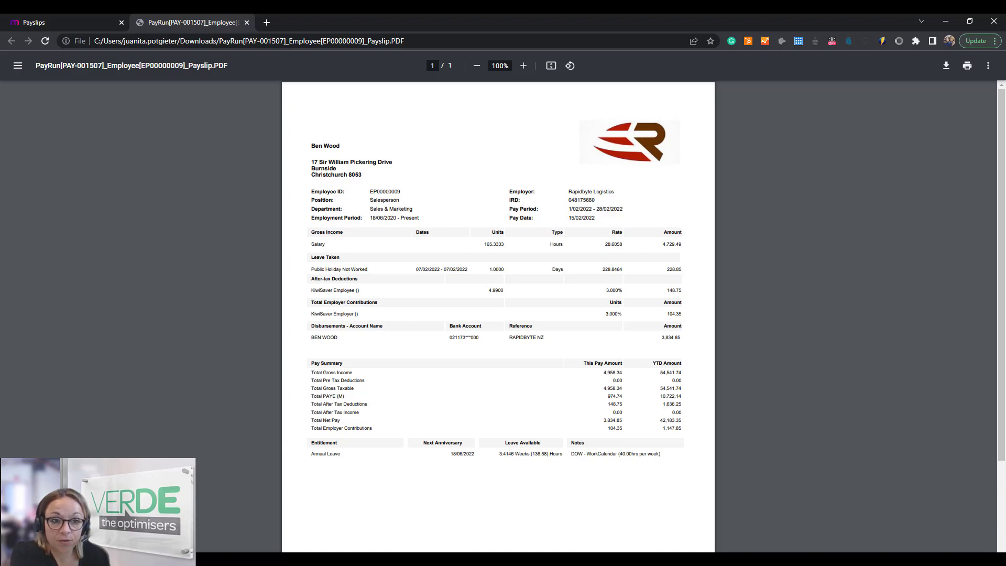
{"action": "left_click", "coordinate": [247, 23]}
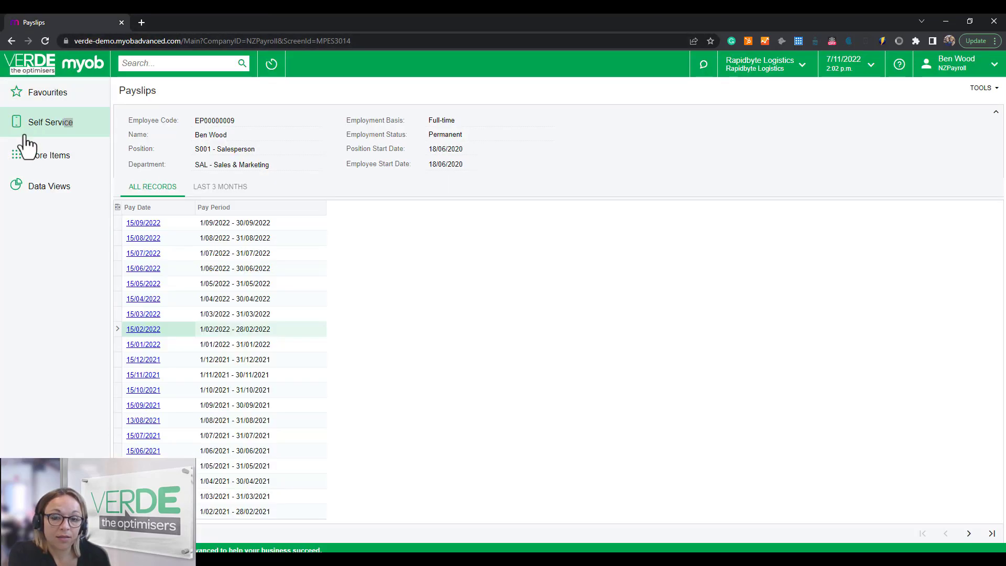
Step: View the employee's current Leave Balances and open the Projected Leave Balance enquiry
{"action": "left_click", "coordinate": [25, 135]}
{"action": "left_click", "coordinate": [139, 209]}
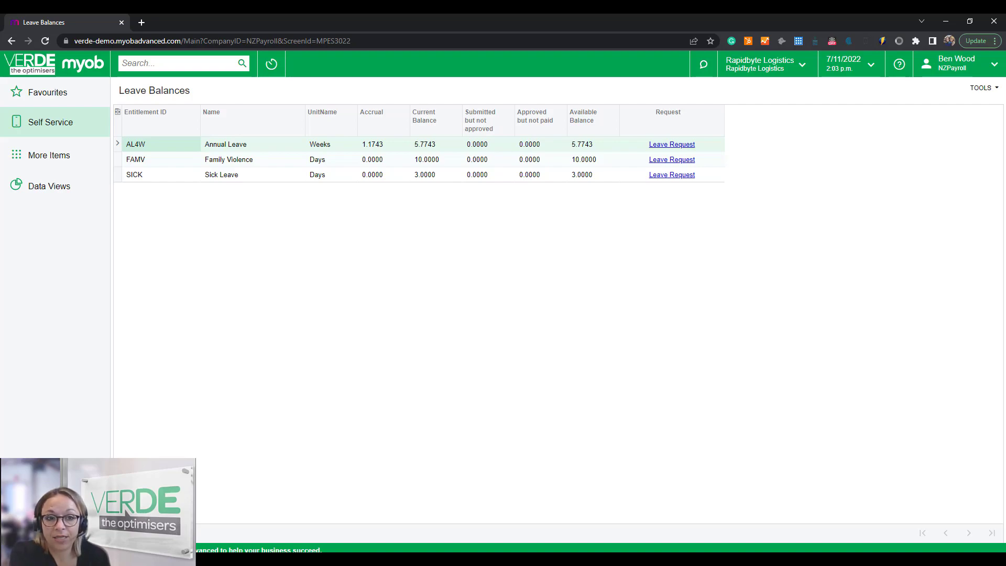
{"action": "left_click", "coordinate": [78, 127]}
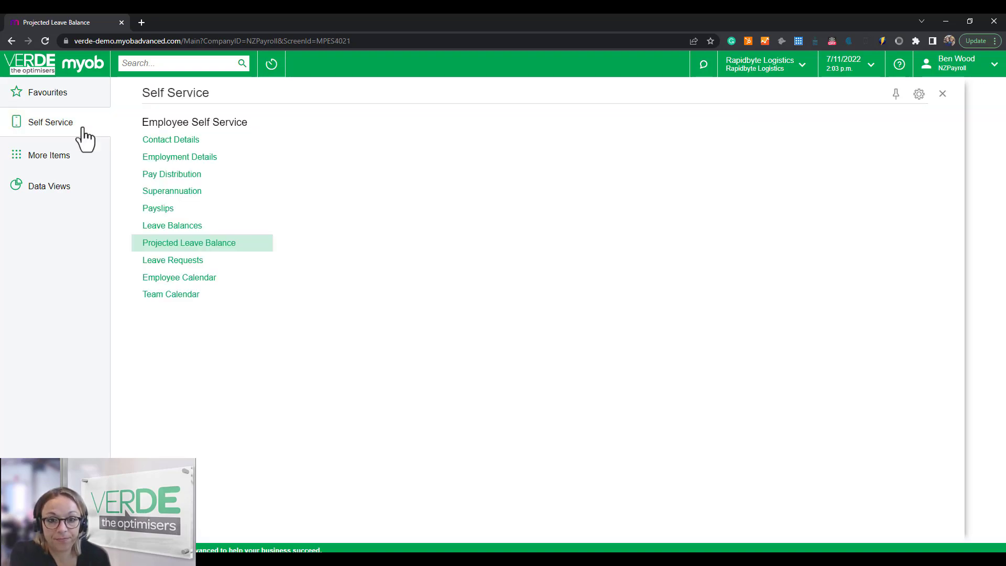
{"action": "left_click", "coordinate": [165, 241]}
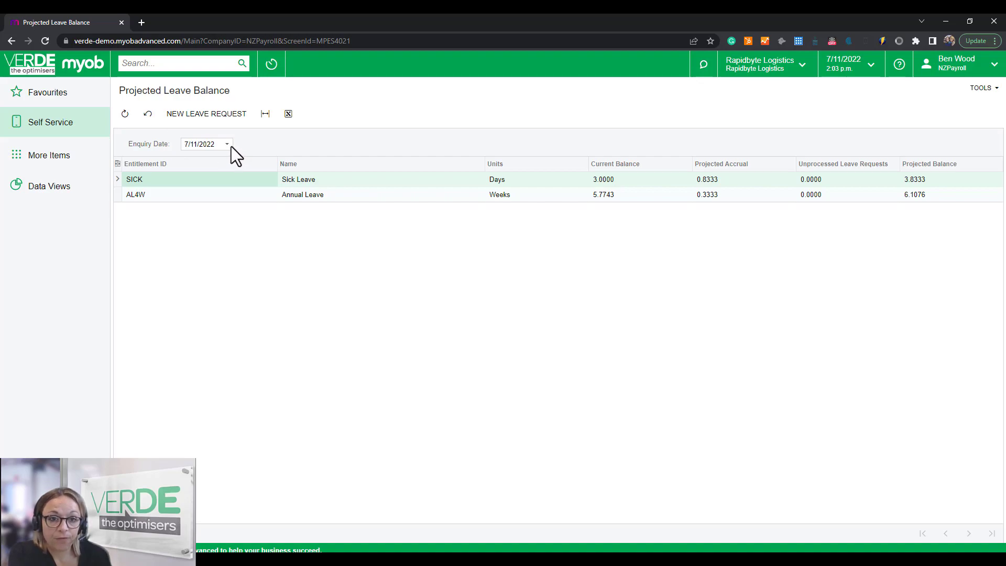
Step: Project the leave balances to an enquiry date of 30/12/2022
{"action": "left_click", "coordinate": [228, 146]}
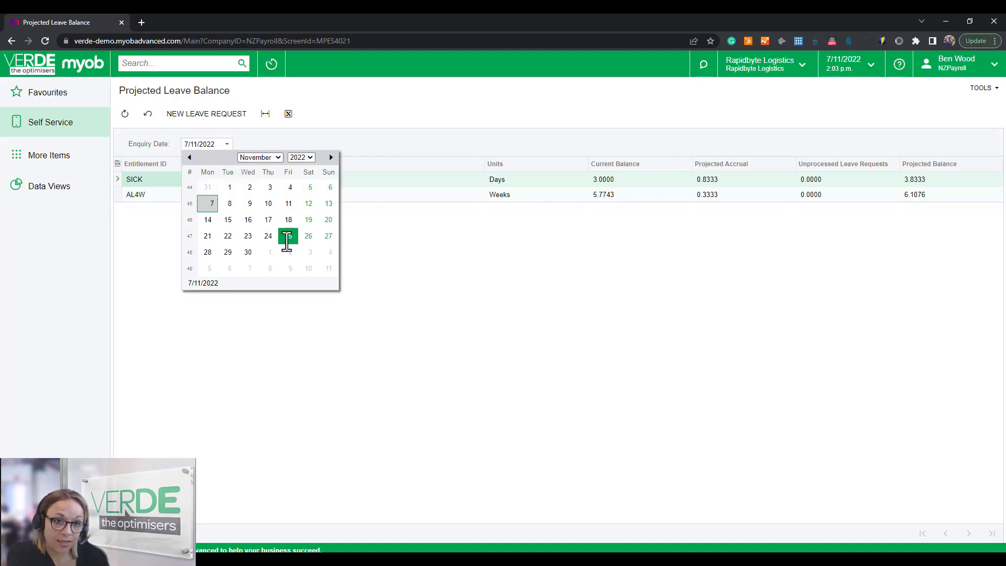
{"action": "left_click", "coordinate": [270, 159]}
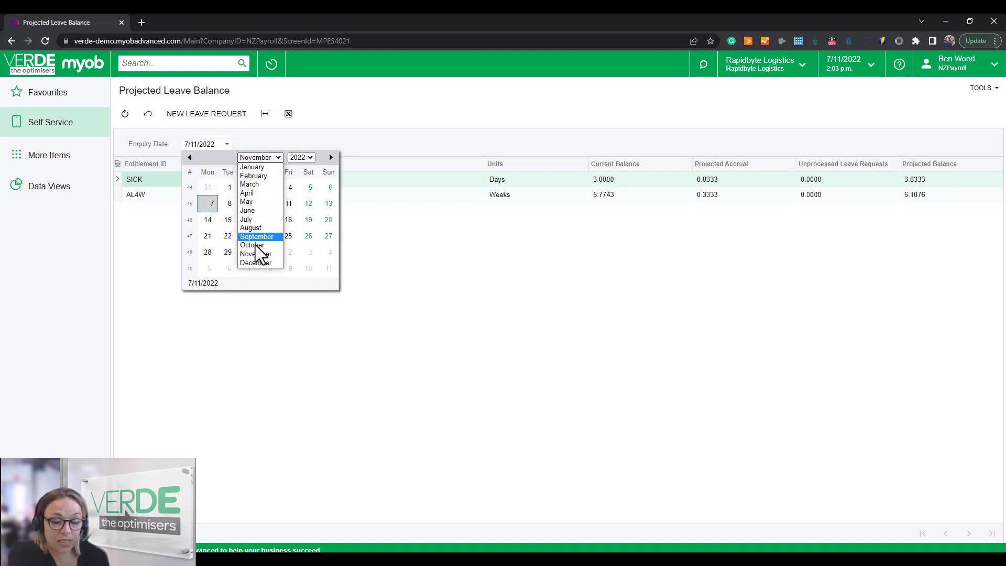
{"action": "left_click", "coordinate": [254, 263]}
{"action": "left_click", "coordinate": [288, 252]}
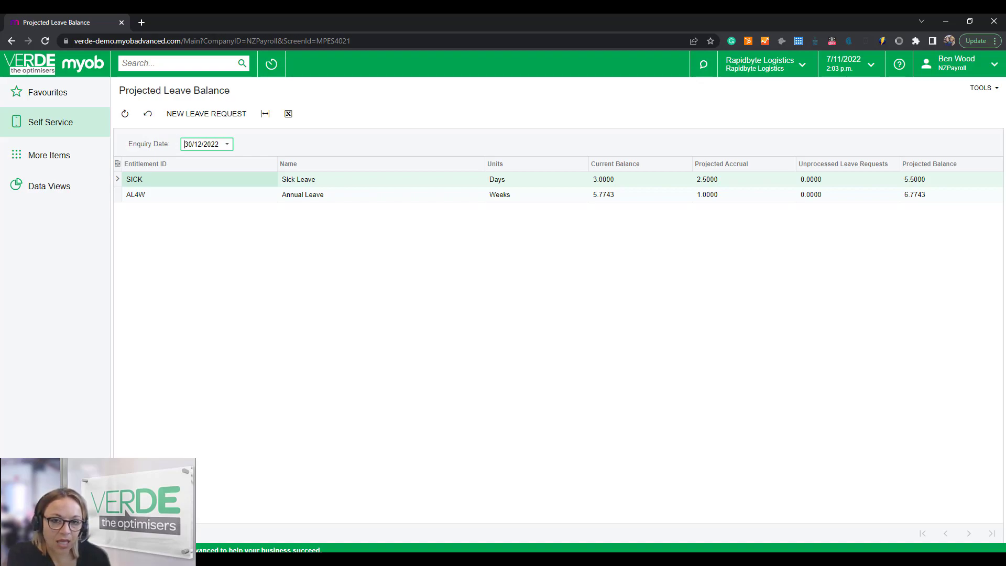
Step: Start a new leave request from the Leave Requests list and check which employees can be selected for it
{"action": "left_click", "coordinate": [60, 131]}
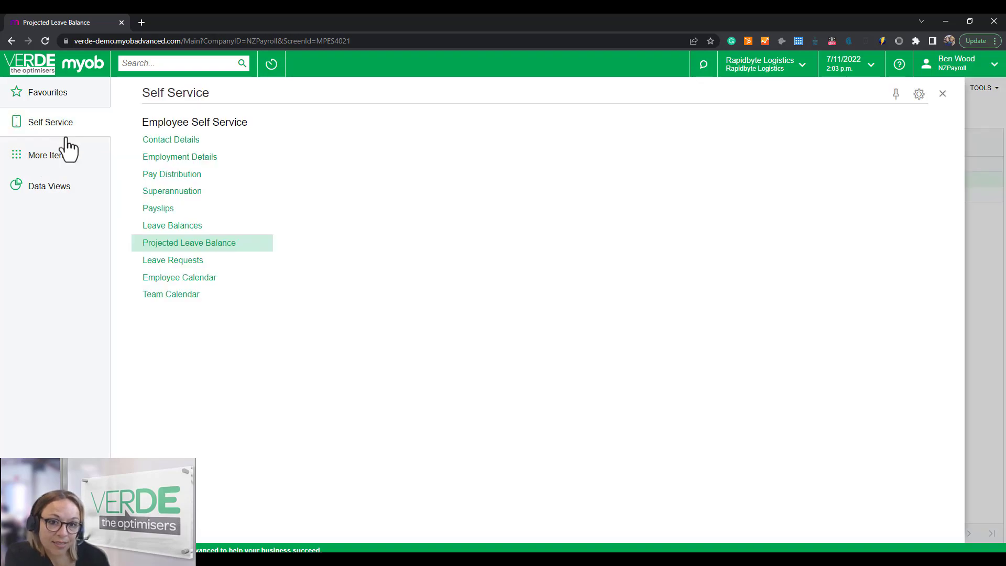
{"action": "left_click", "coordinate": [158, 259]}
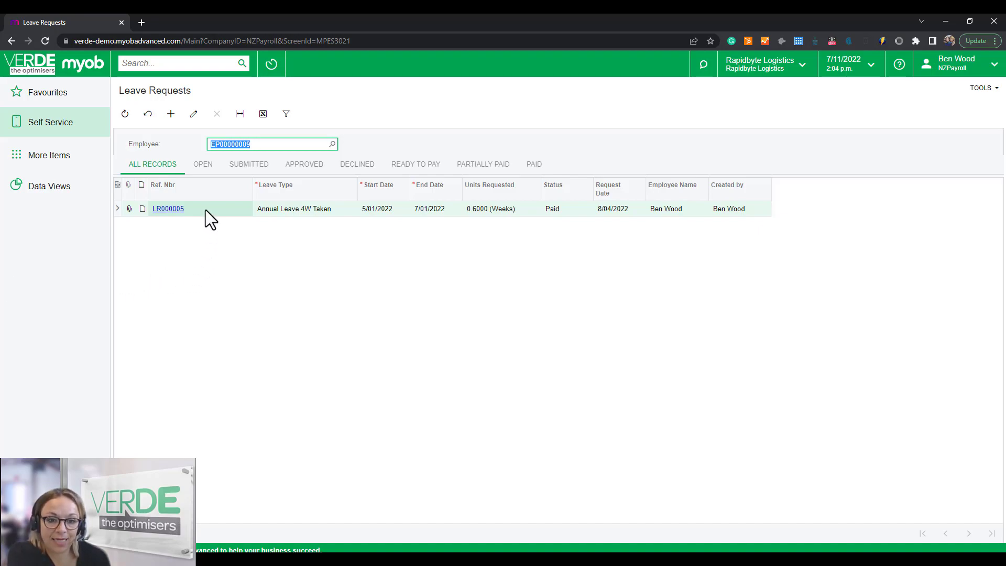
{"action": "left_click", "coordinate": [175, 115]}
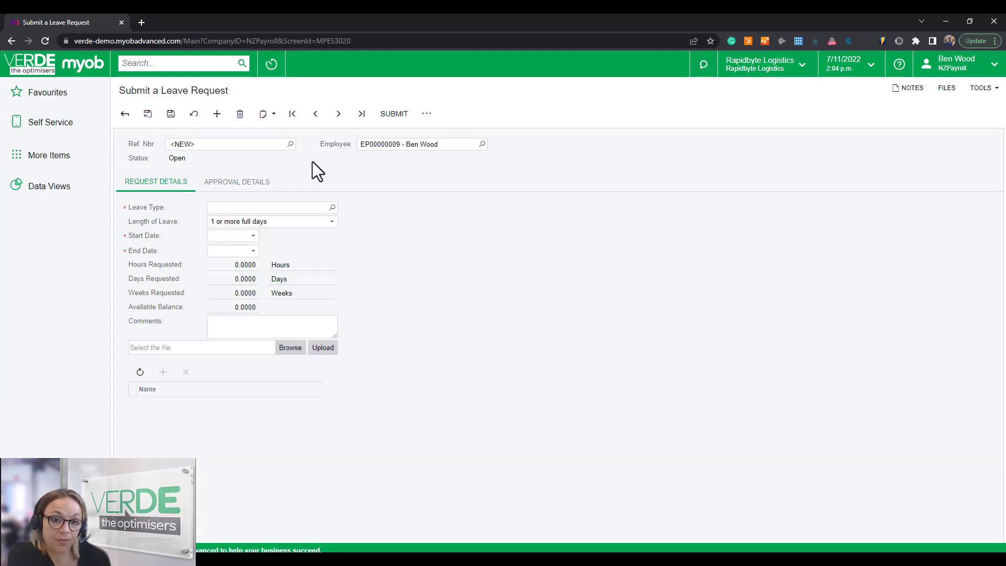
{"action": "left_click", "coordinate": [482, 144]}
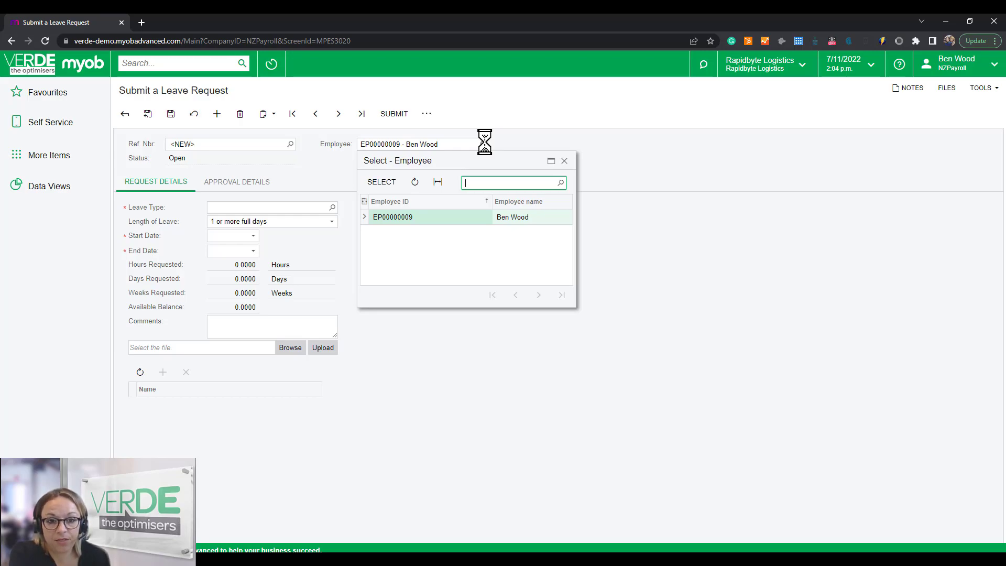
{"action": "left_click", "coordinate": [482, 143]}
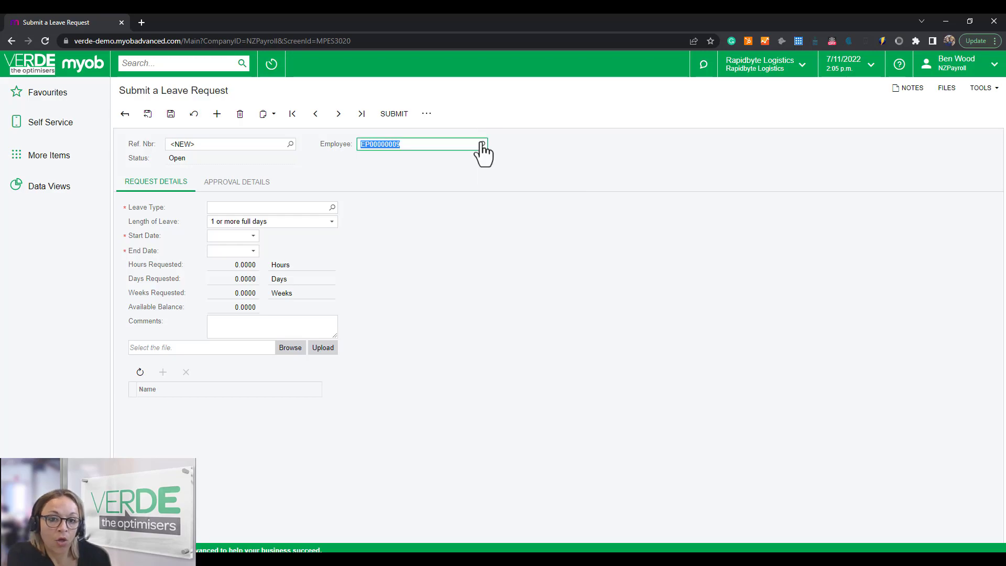
Step: Set the request's leave type to Annual Leave 4W Taken, starting 16/11/2022 and ending 17/11/2022
{"action": "left_click", "coordinate": [332, 208]}
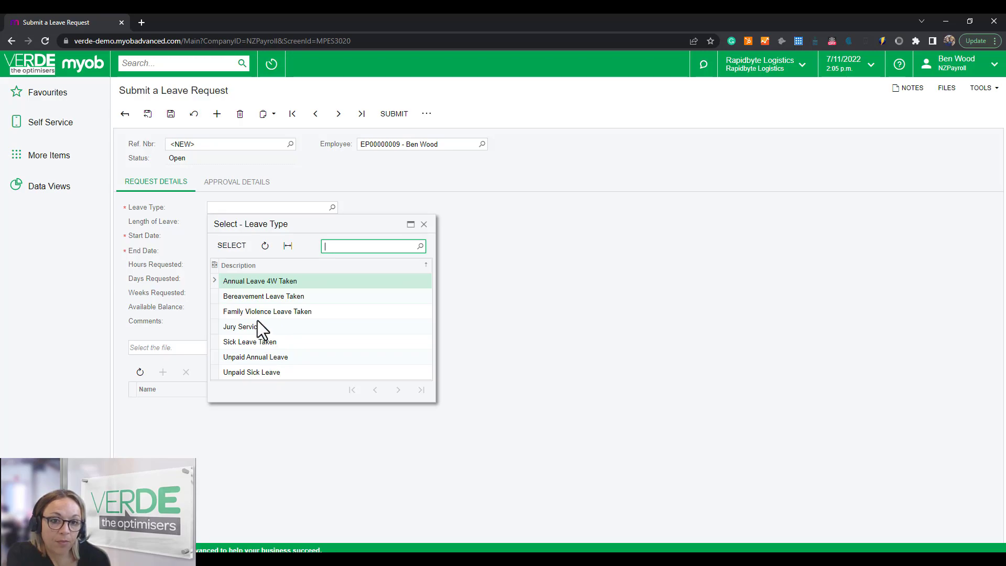
{"action": "double_click", "coordinate": [254, 283]}
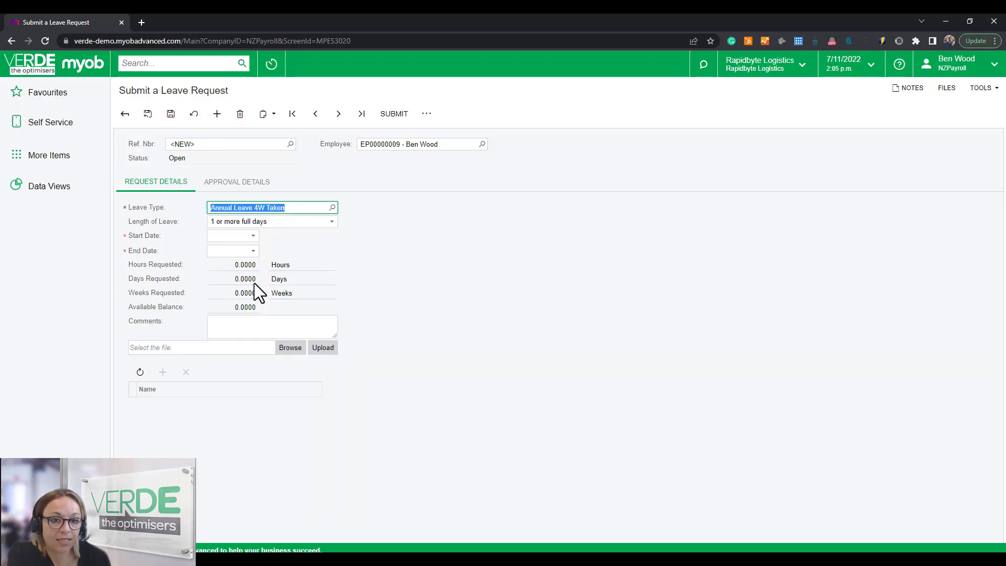
{"action": "left_click", "coordinate": [253, 237]}
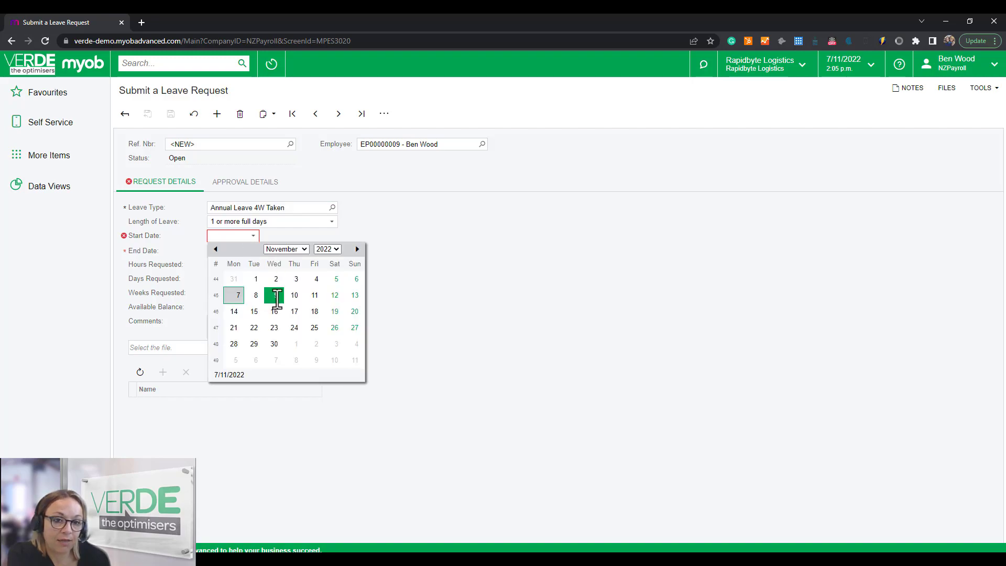
{"action": "left_click", "coordinate": [274, 312]}
{"action": "left_click", "coordinate": [254, 251]}
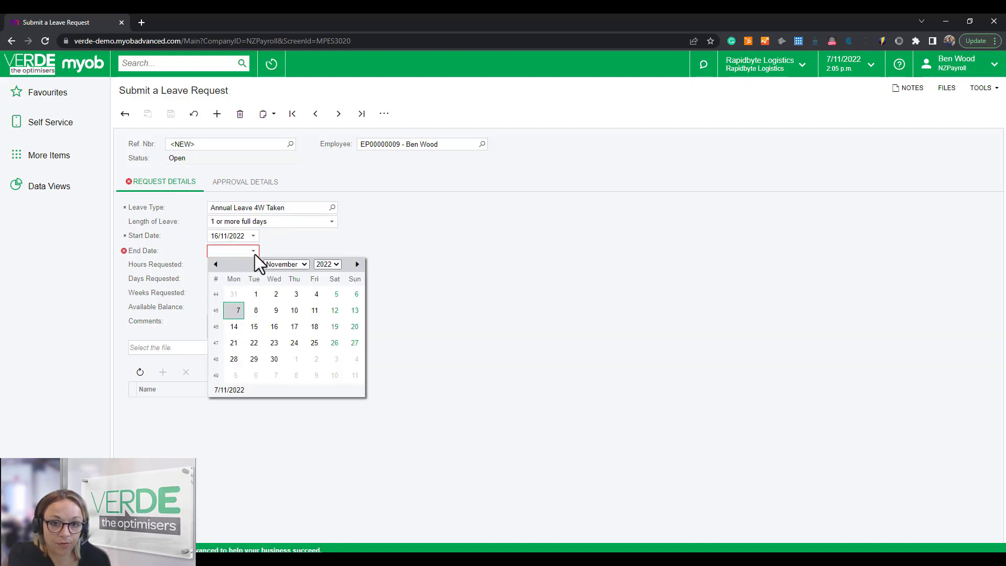
{"action": "key", "text": "Return"}
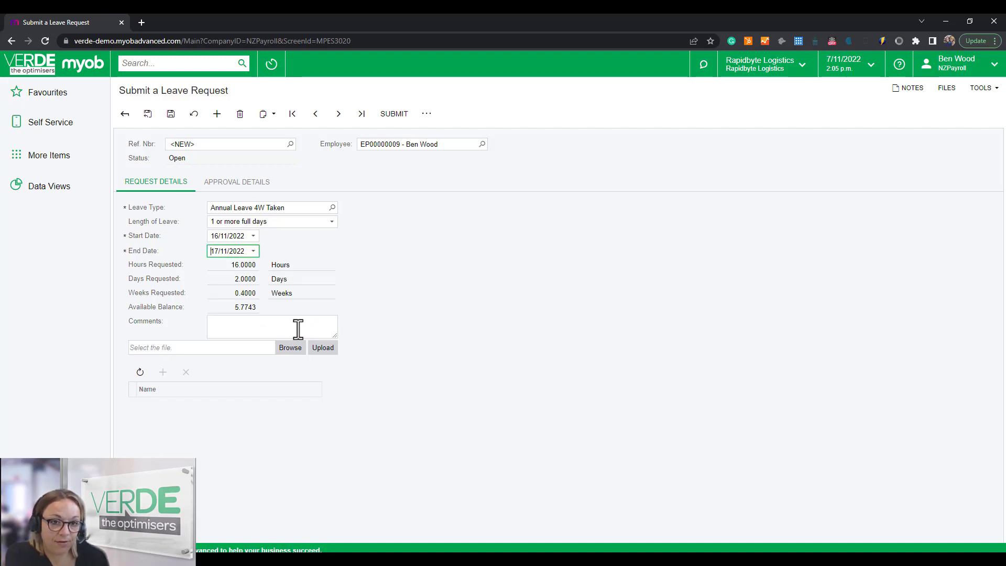
Step: Add the comment "xxxx" to the leave request and submit it for approval
{"action": "left_click", "coordinate": [298, 327]}
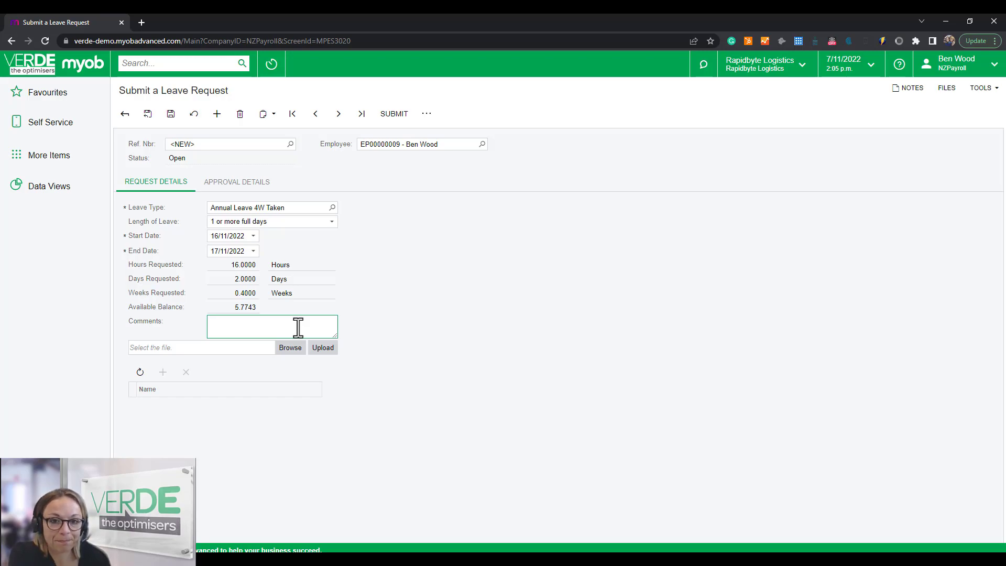
{"action": "type", "text": "xxxx"}
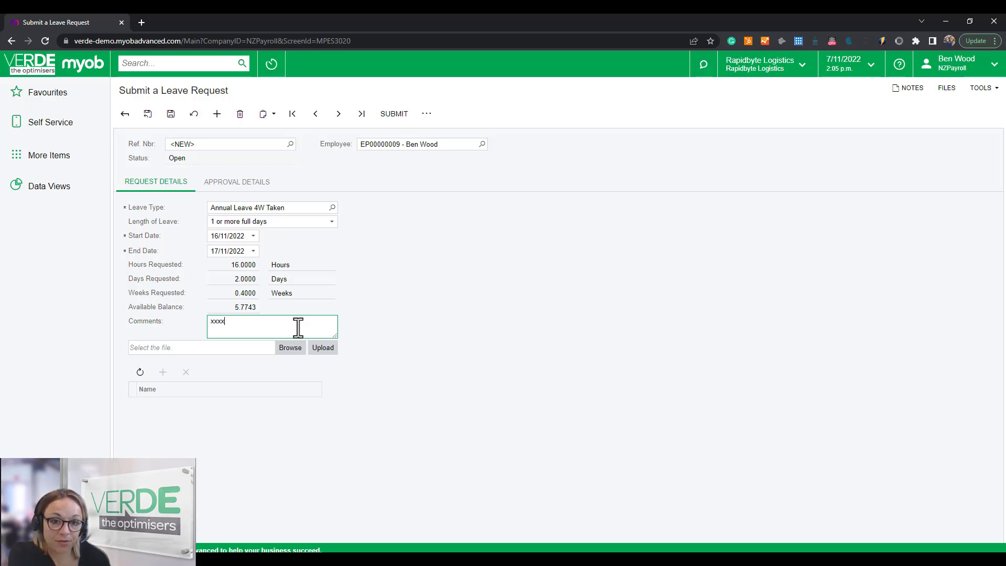
{"action": "left_click", "coordinate": [372, 328]}
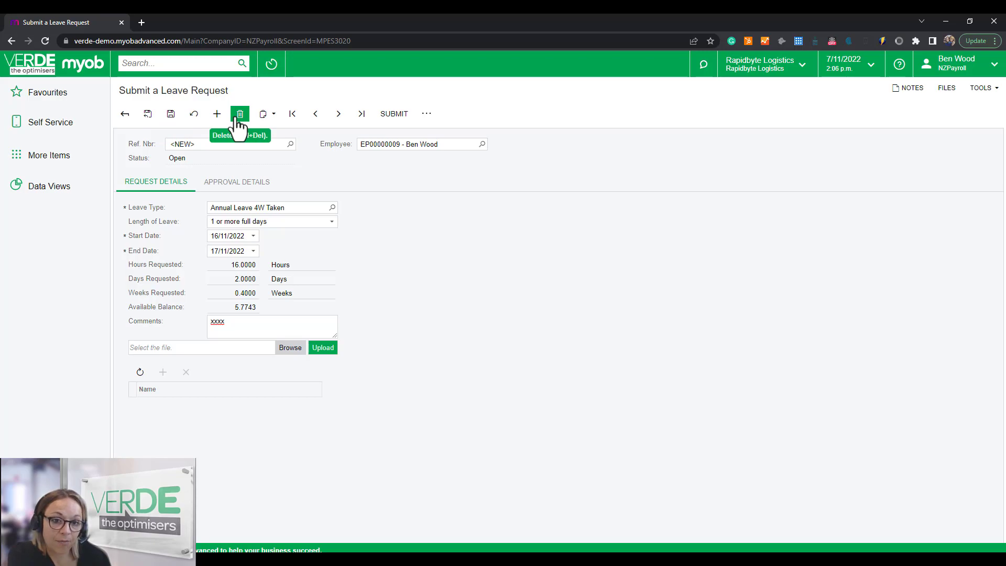
{"action": "left_click", "coordinate": [403, 119]}
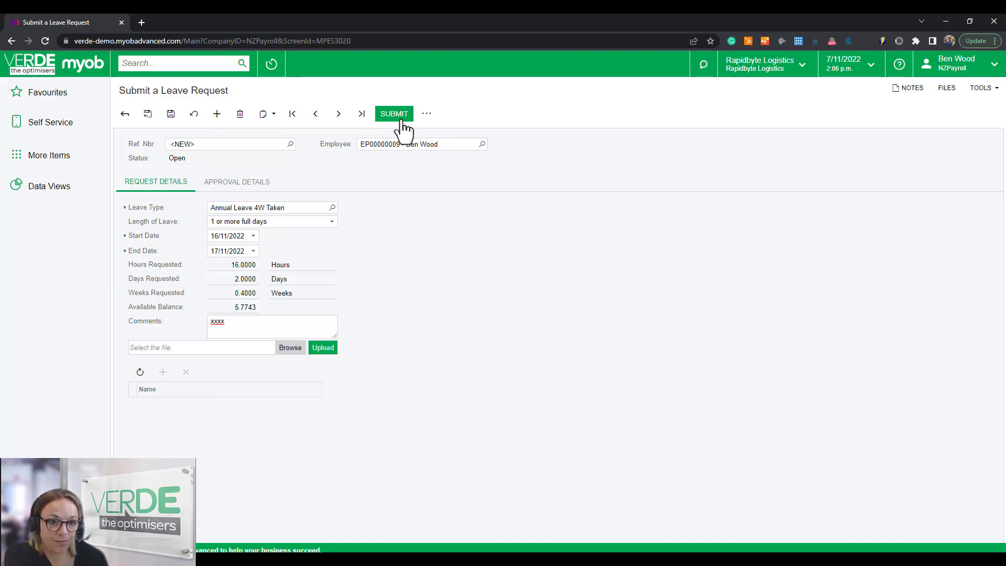
{"action": "left_click", "coordinate": [401, 119]}
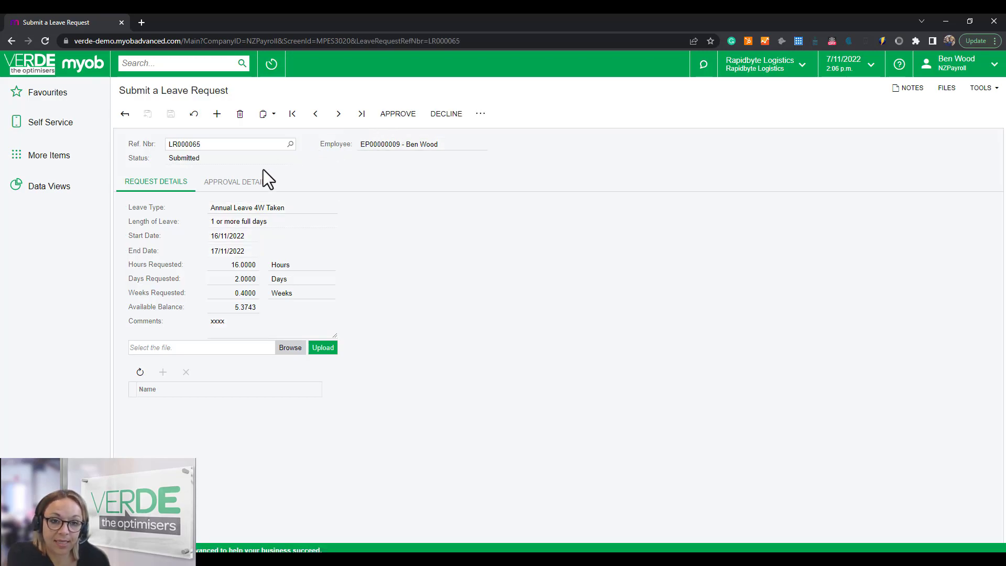
Step: Check the submitted request's approval details and view the requested leave in the Employee Calendar
{"action": "left_click", "coordinate": [245, 194]}
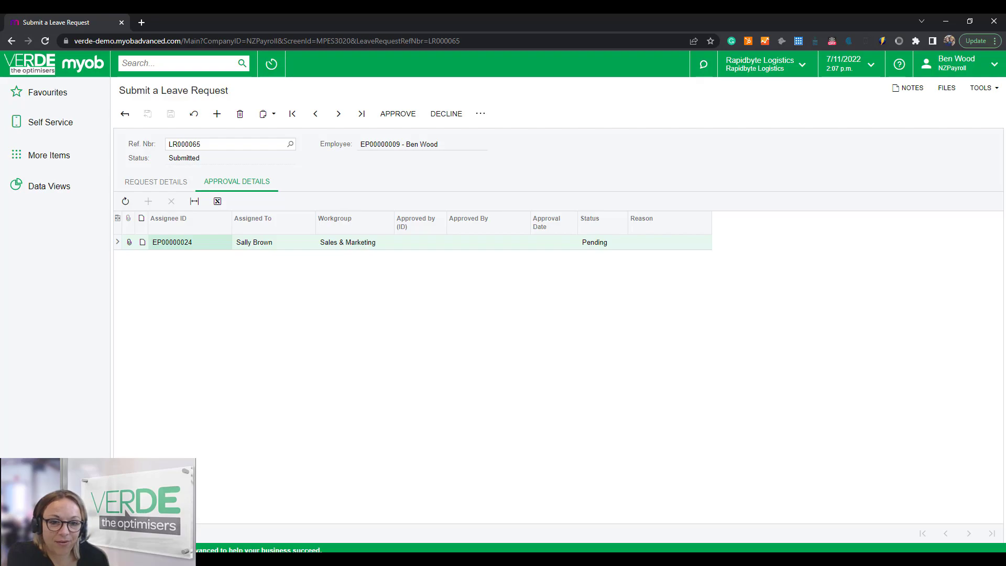
{"action": "left_click", "coordinate": [80, 123]}
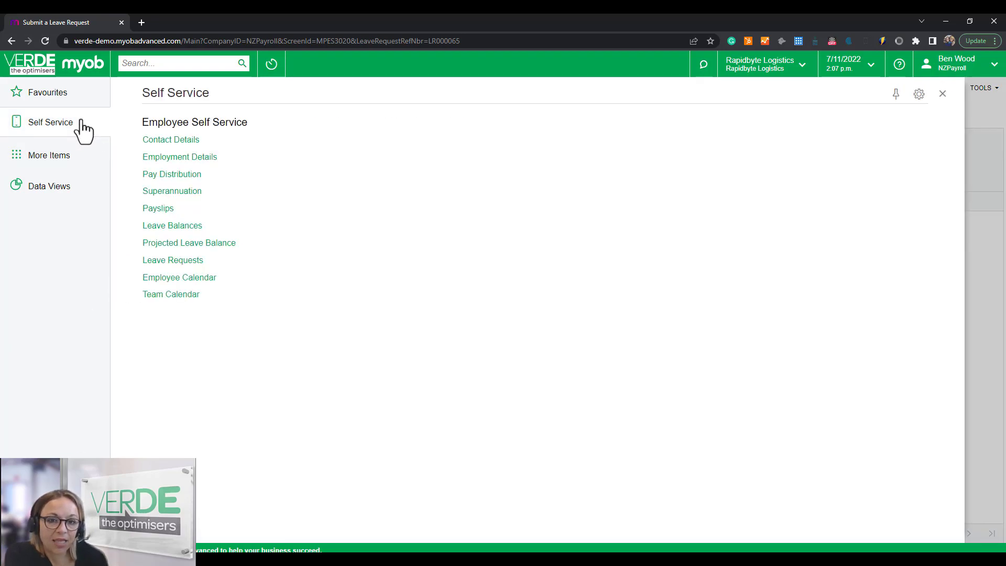
{"action": "left_click", "coordinate": [175, 277]}
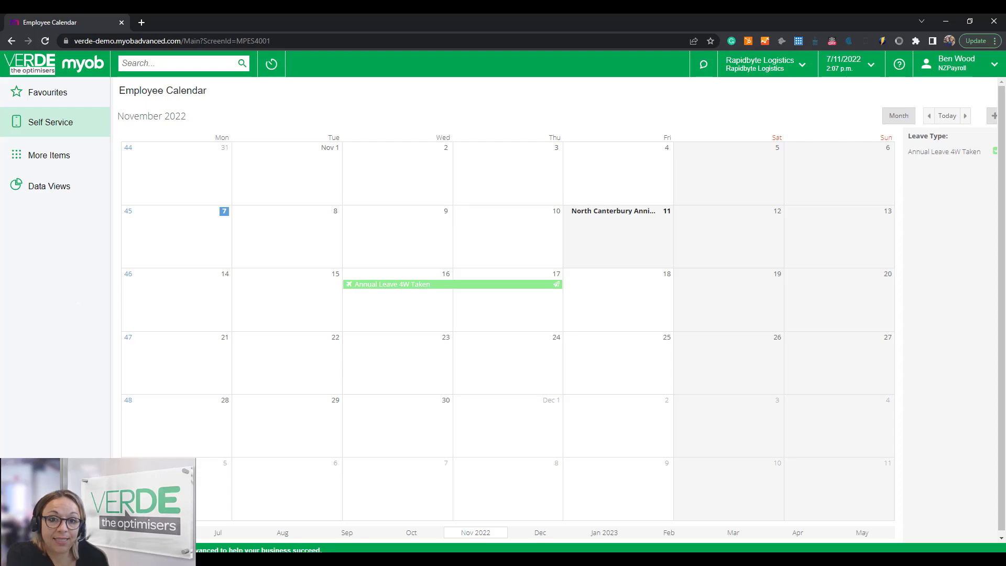
Step: Open the Team Calendar, select the requesting employee's row and show the whole month to view the leave
{"action": "left_click", "coordinate": [82, 135]}
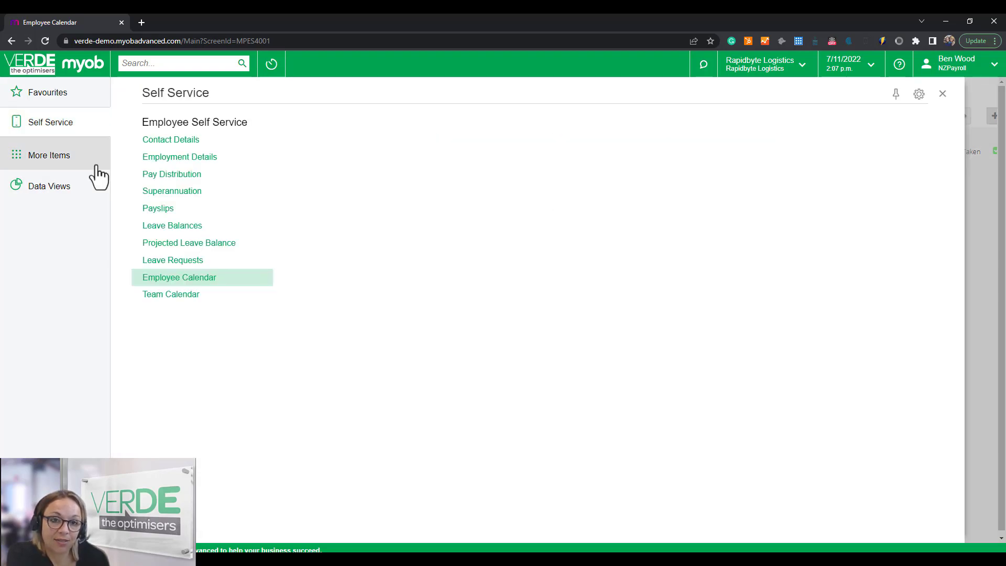
{"action": "left_click", "coordinate": [162, 293]}
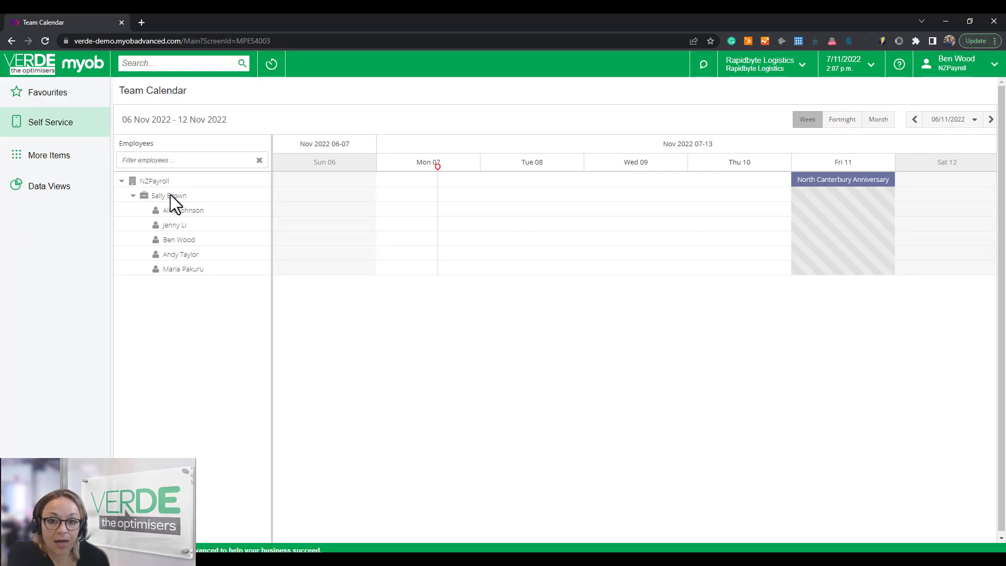
{"action": "left_click", "coordinate": [175, 211]}
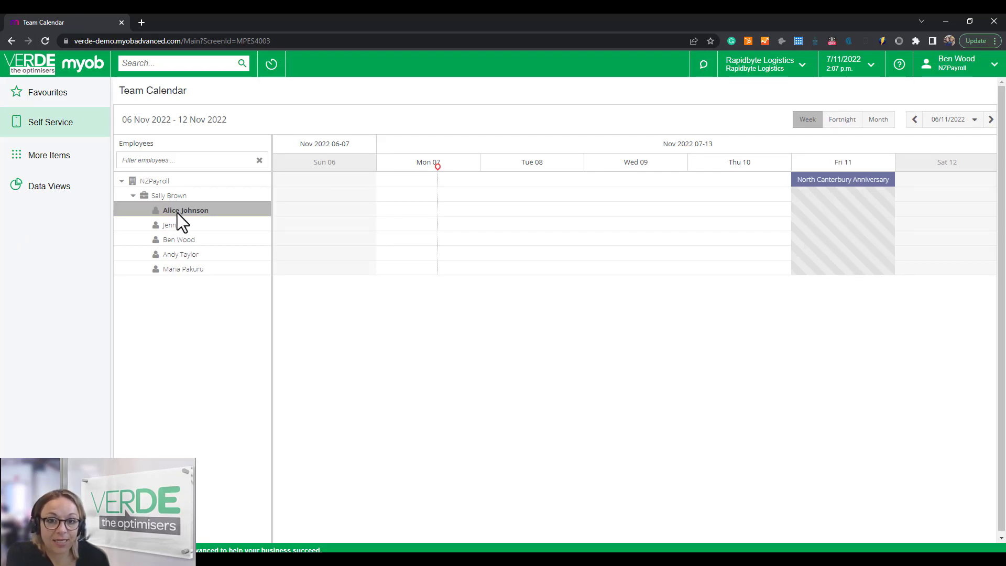
{"action": "left_click", "coordinate": [187, 239]}
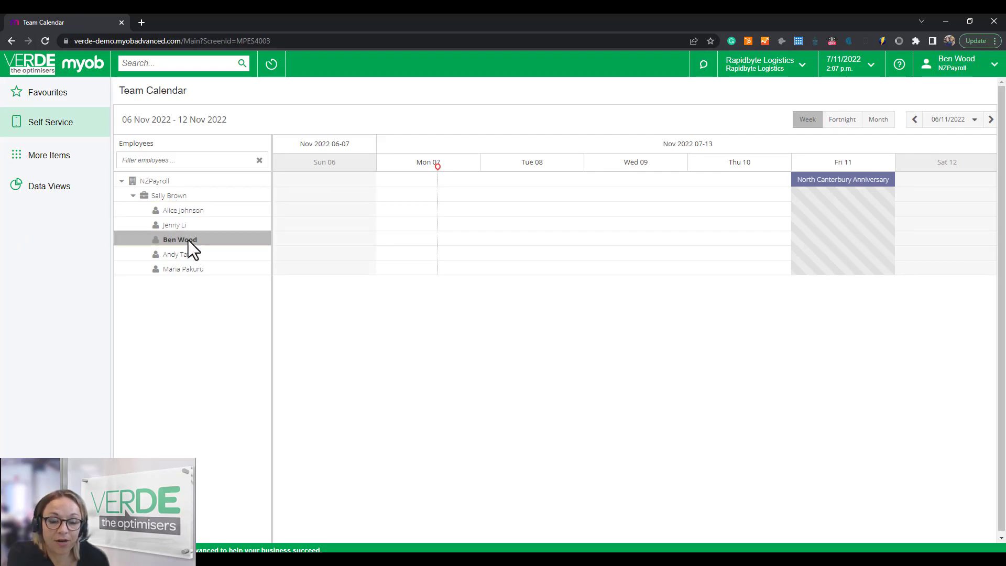
{"action": "left_click", "coordinate": [877, 120]}
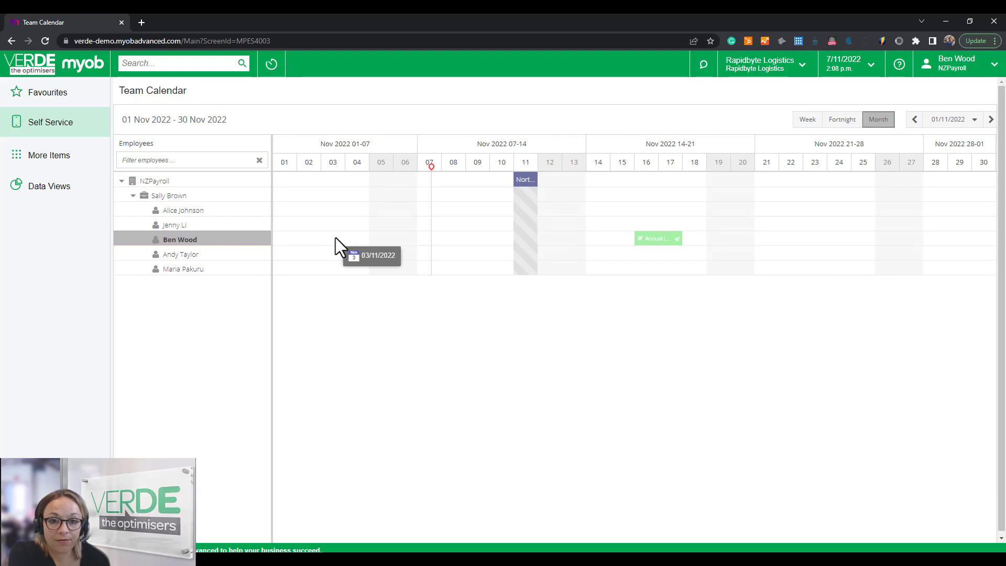
{"action": "mouse_move", "coordinate": [653, 242]}
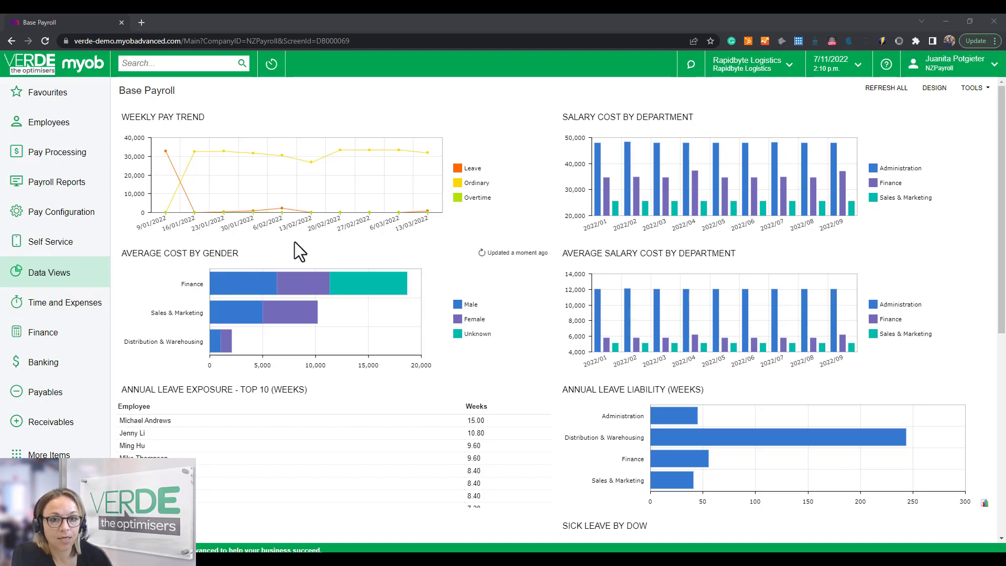
Step: Drill down from the Base Payroll dashboard into the Weekly Pay Trend data, examine it and close it
{"action": "left_click", "coordinate": [234, 108]}
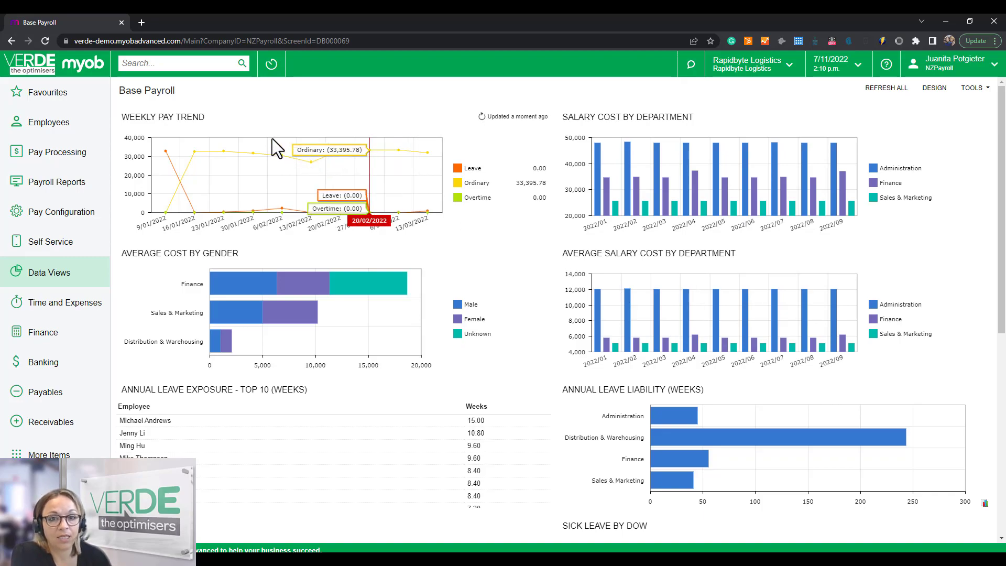
{"action": "left_click", "coordinate": [190, 121]}
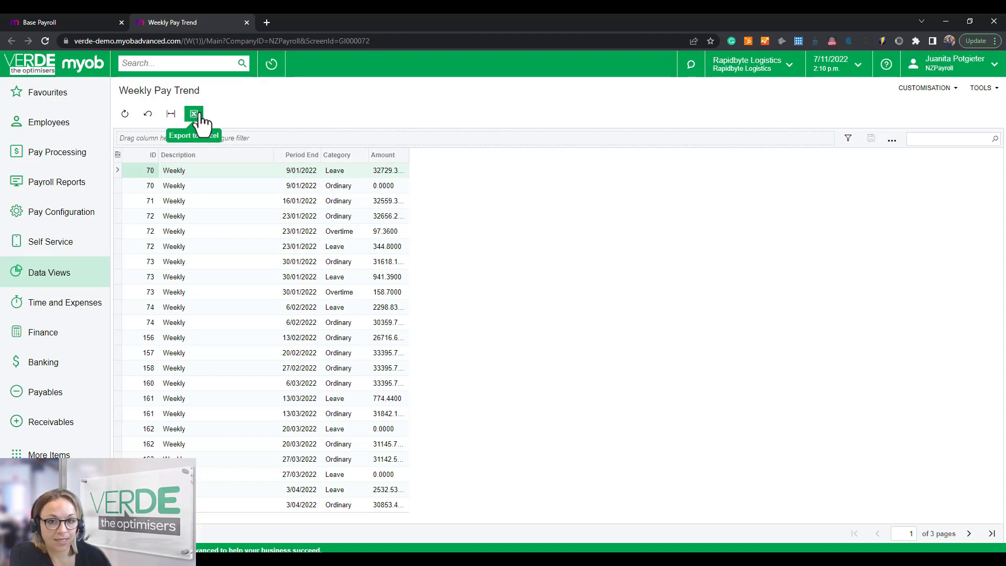
{"action": "left_click", "coordinate": [247, 22]}
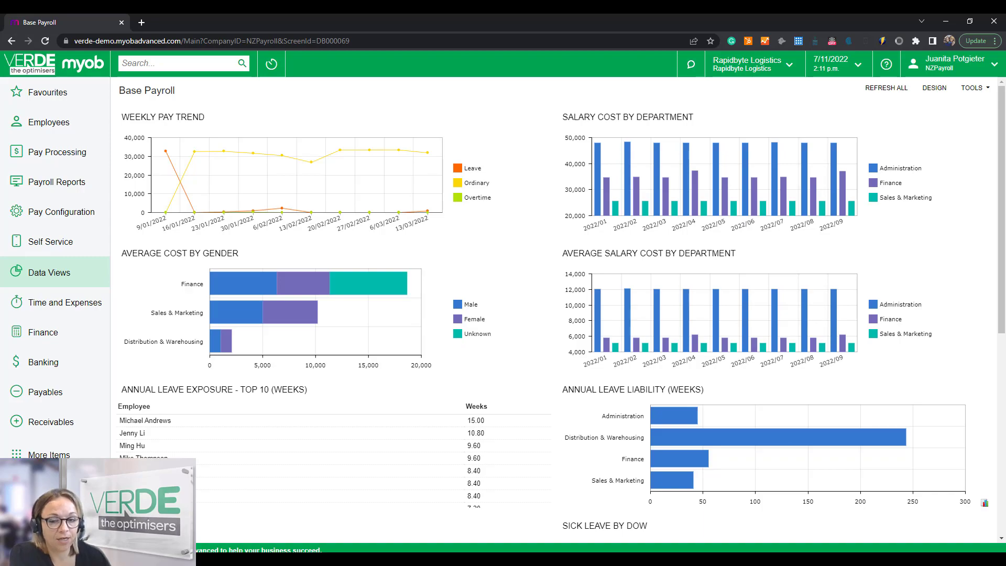
Step: Drill down into the Sick Leave by DOW chart's underlying data, examine it and close it
{"action": "scroll", "coordinate": [693, 390], "scroll_direction": "down", "scroll_amount": 3}
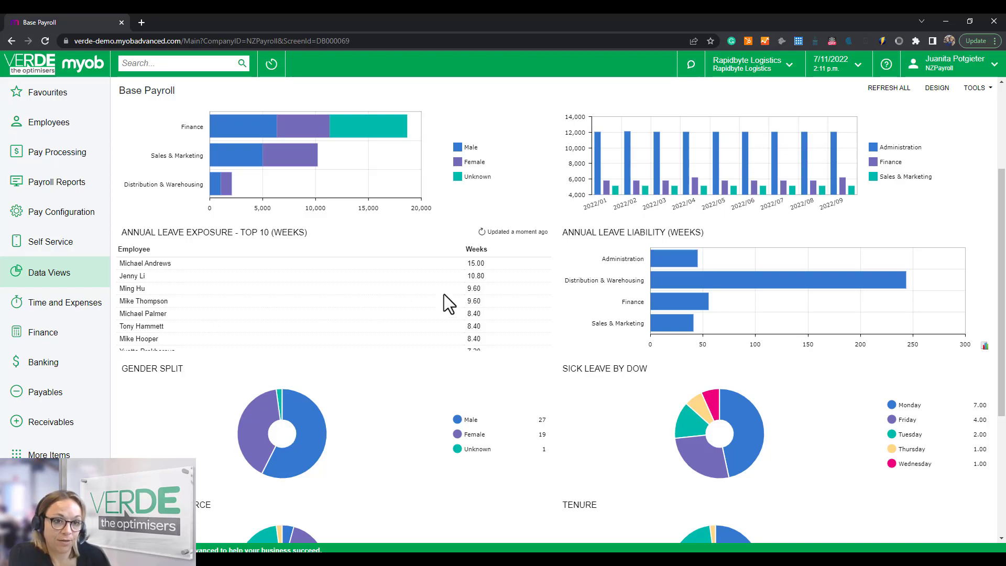
{"action": "left_click", "coordinate": [615, 369]}
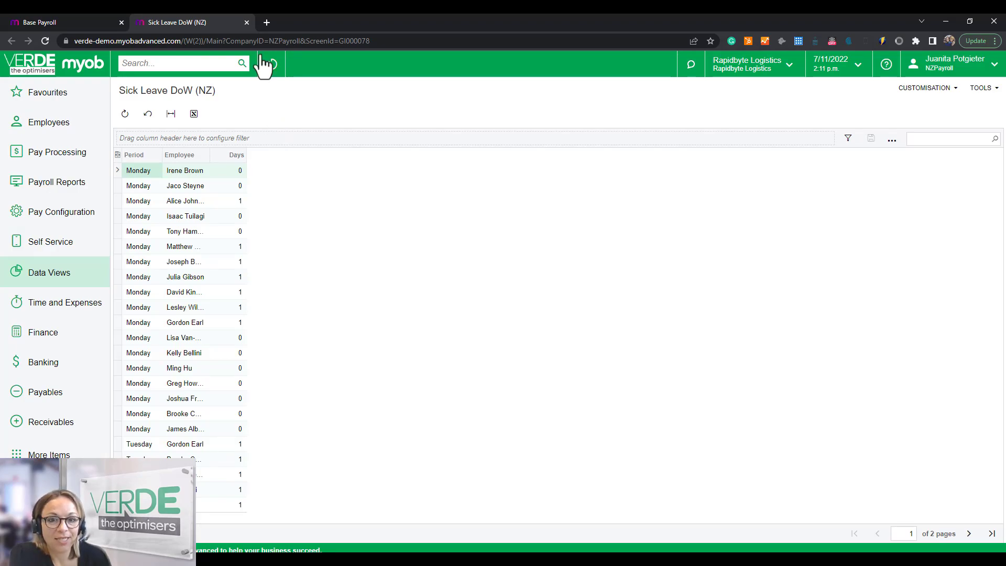
{"action": "left_click", "coordinate": [247, 21]}
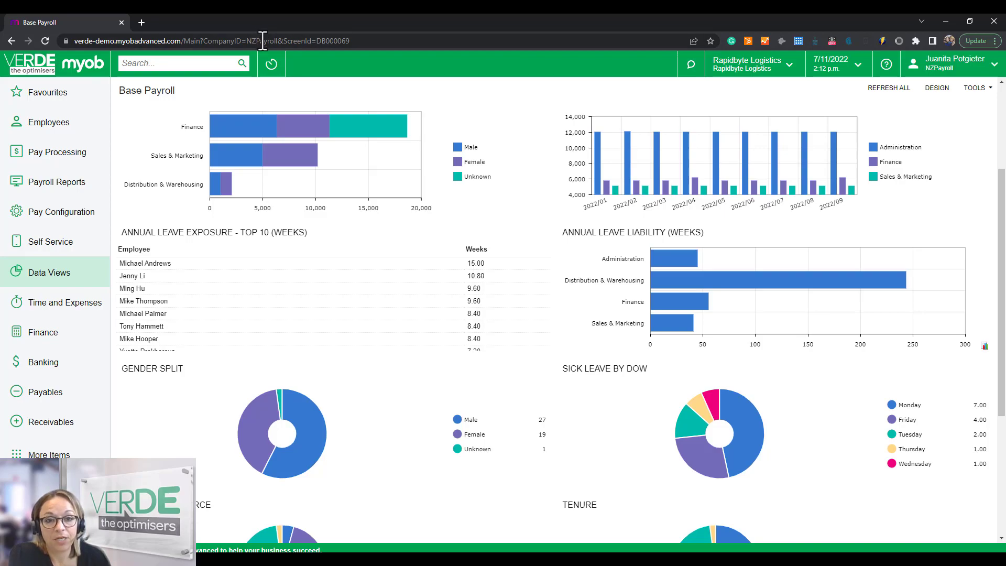
Step: Review the dashboard's remaining charts on gender split, age of workforce, tenure and department headcount
{"action": "scroll", "coordinate": [468, 389], "scroll_direction": "down", "scroll_amount": 4}
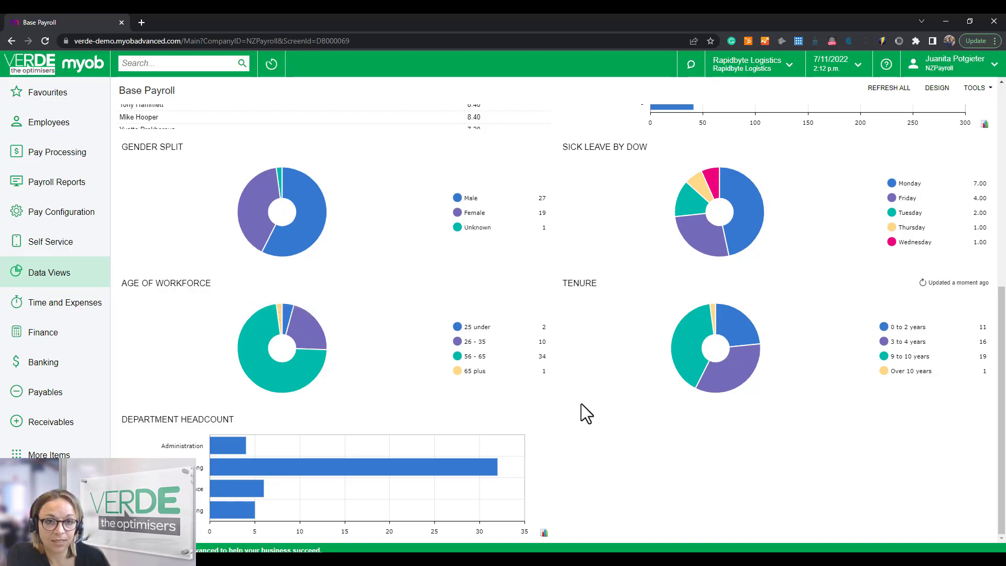
{"action": "scroll", "coordinate": [586, 403], "scroll_direction": "up", "scroll_amount": 3}
{"action": "scroll", "coordinate": [601, 408], "scroll_direction": "up", "scroll_amount": 3}
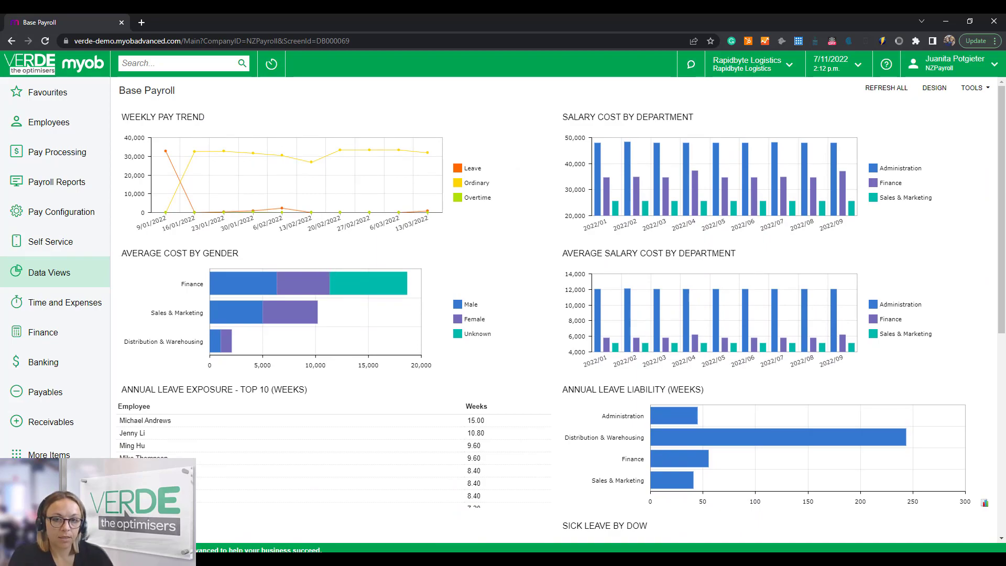
Step: Open the list of all employees and check the Status filter's options without changing the filter
{"action": "left_click", "coordinate": [92, 129]}
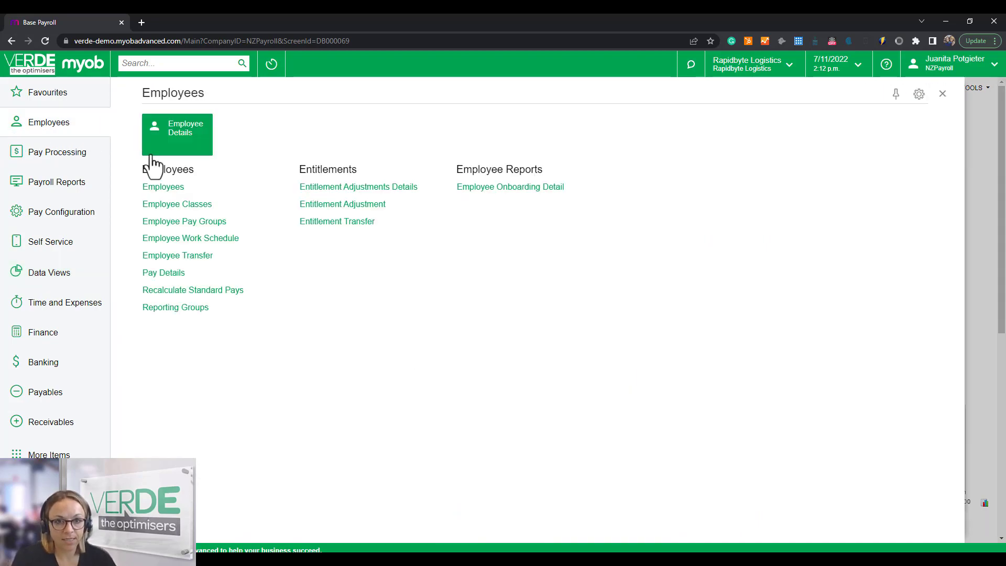
{"action": "left_click", "coordinate": [167, 149]}
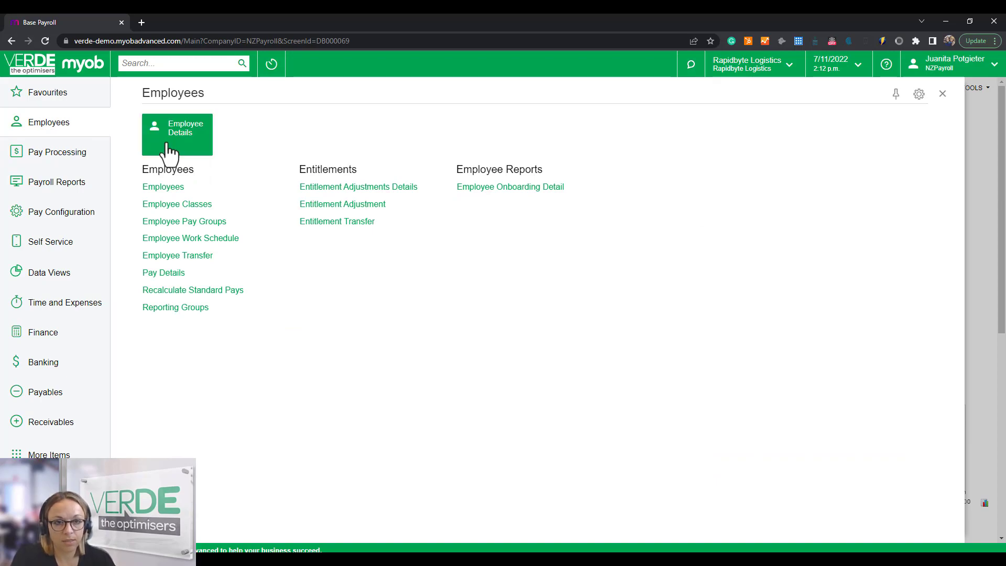
{"action": "left_click_drag", "start_coordinate": [573, 156], "coordinate": [478, 163]}
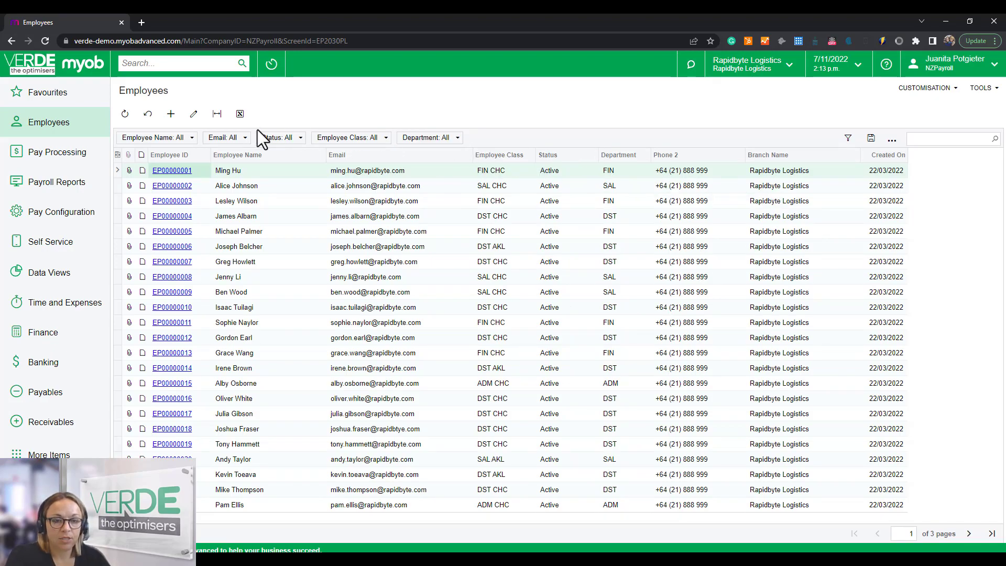
{"action": "left_click", "coordinate": [297, 138]}
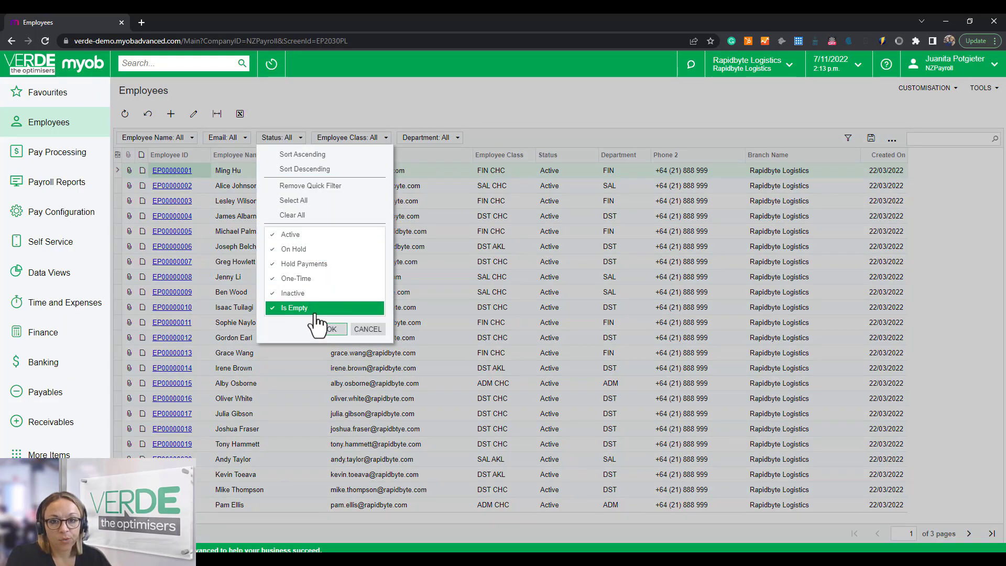
{"action": "left_click", "coordinate": [367, 329]}
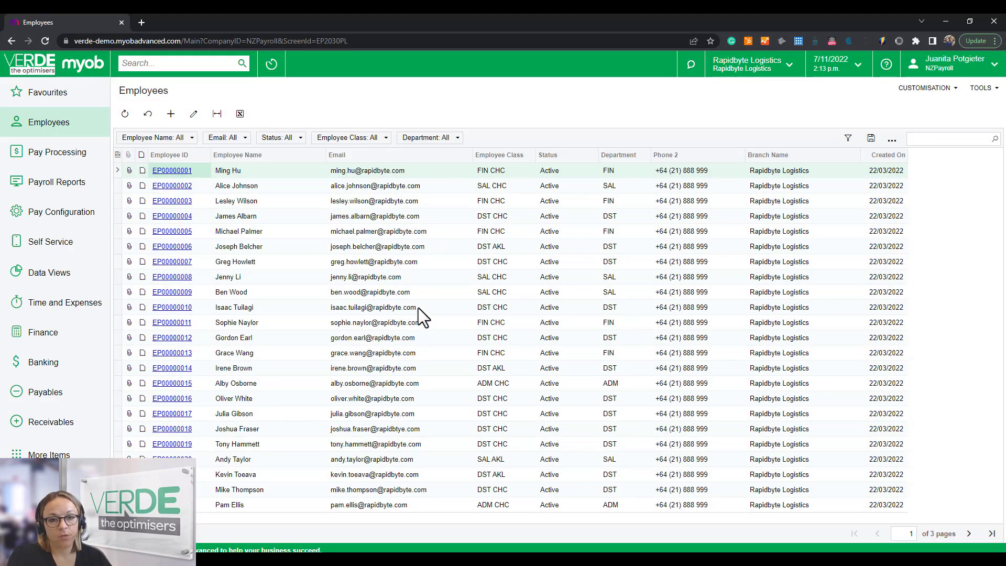
Step: Search the employee list by a surname and clear the search to list all employees again
{"action": "left_click", "coordinate": [920, 137]}
{"action": "type", "text": "wood"}
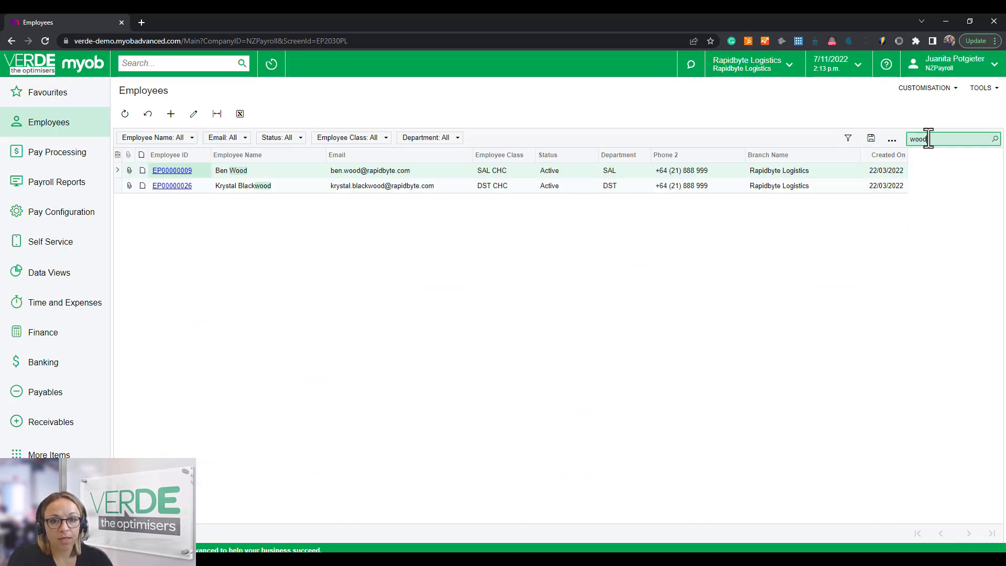
{"action": "left_click_drag", "start_coordinate": [945, 139], "coordinate": [907, 140]}
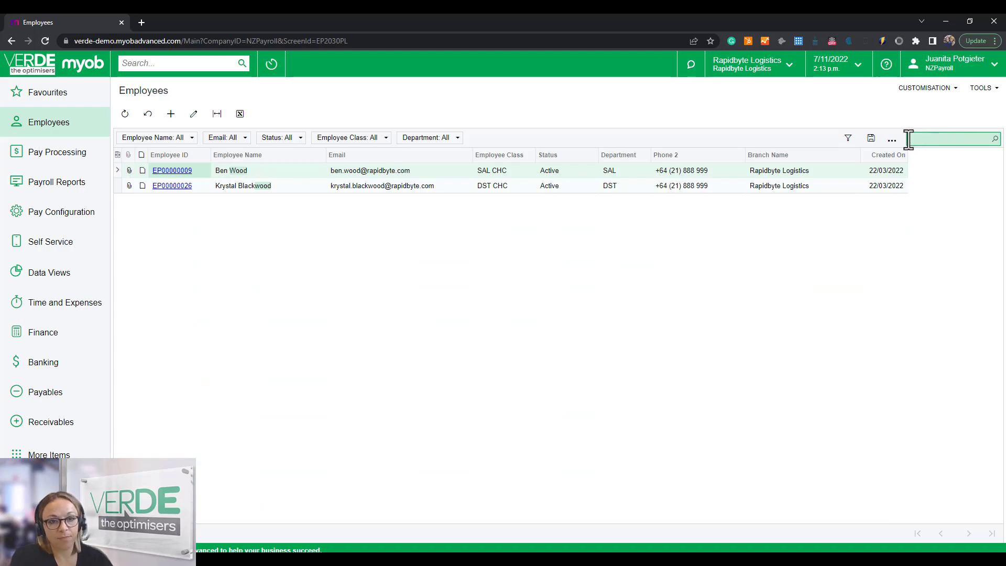
{"action": "key", "text": "BackSpace"}
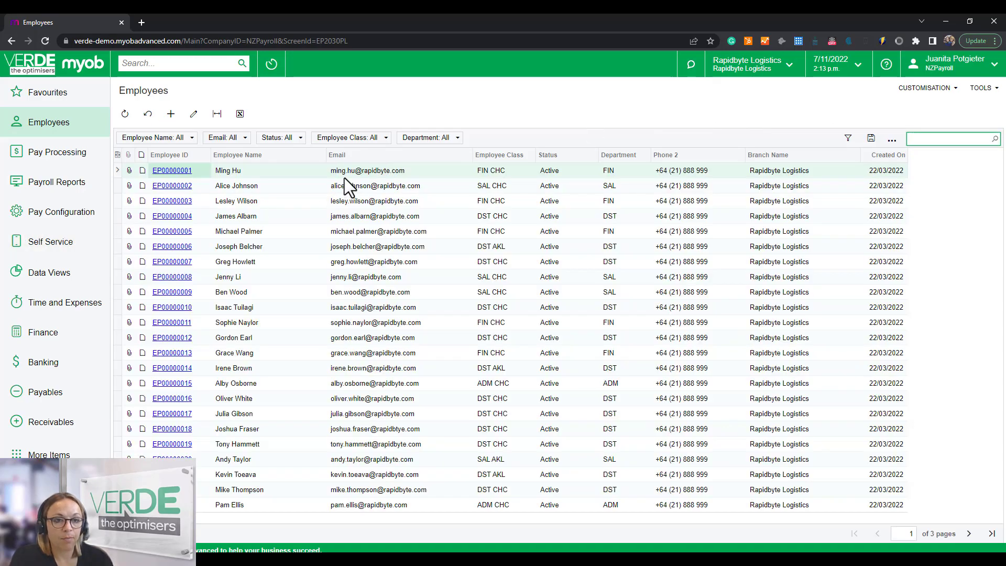
Step: Open the first employee's record and review the General Info, Employment History, Contacts, Financial Settings and Attributes
{"action": "left_click", "coordinate": [180, 171]}
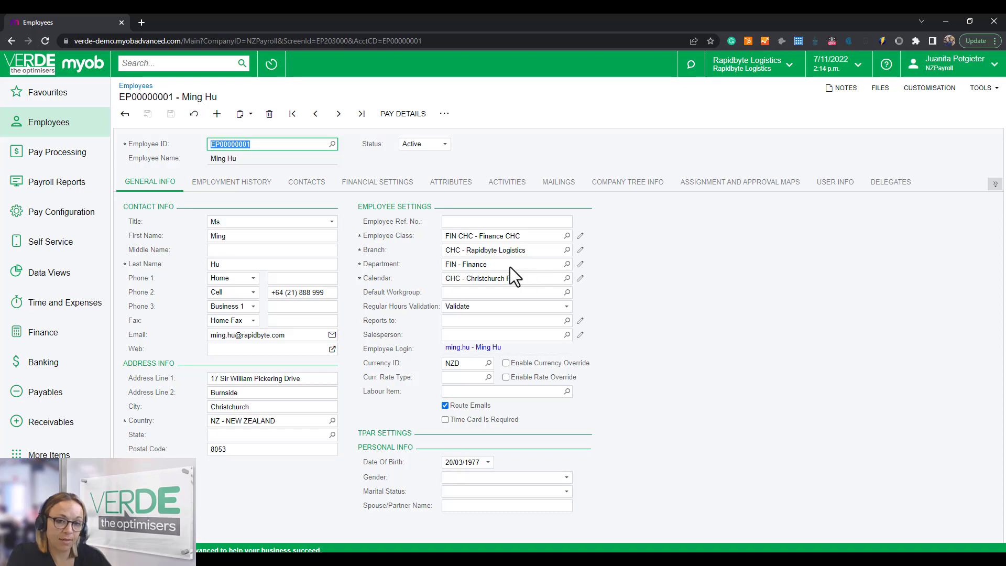
{"action": "left_click", "coordinate": [239, 188]}
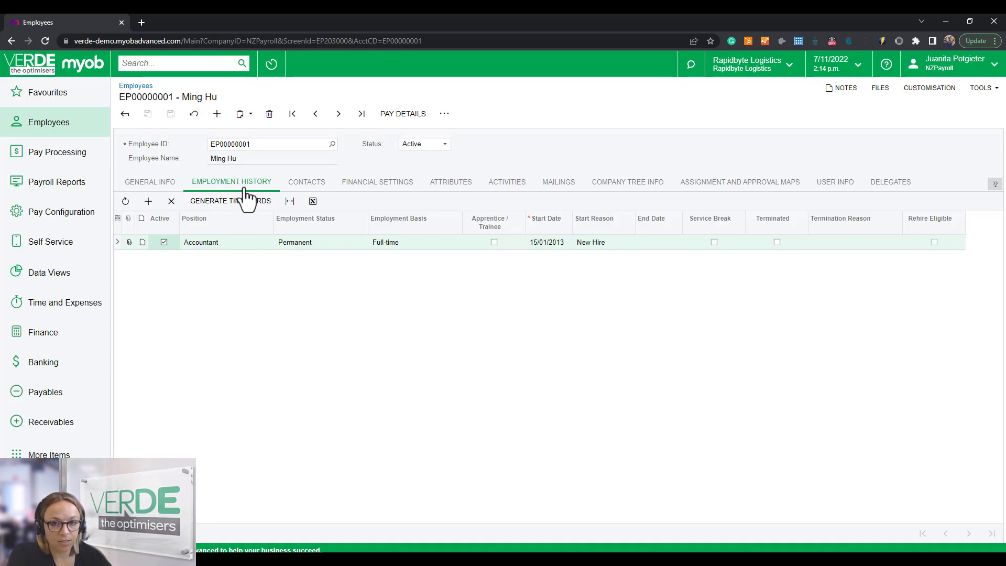
{"action": "left_click", "coordinate": [301, 181]}
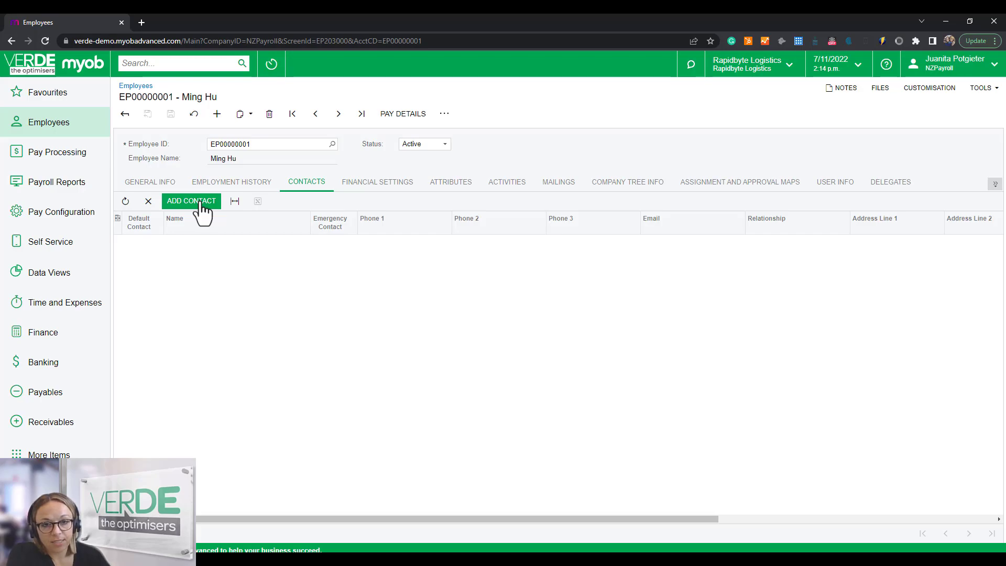
{"action": "left_click", "coordinate": [369, 184]}
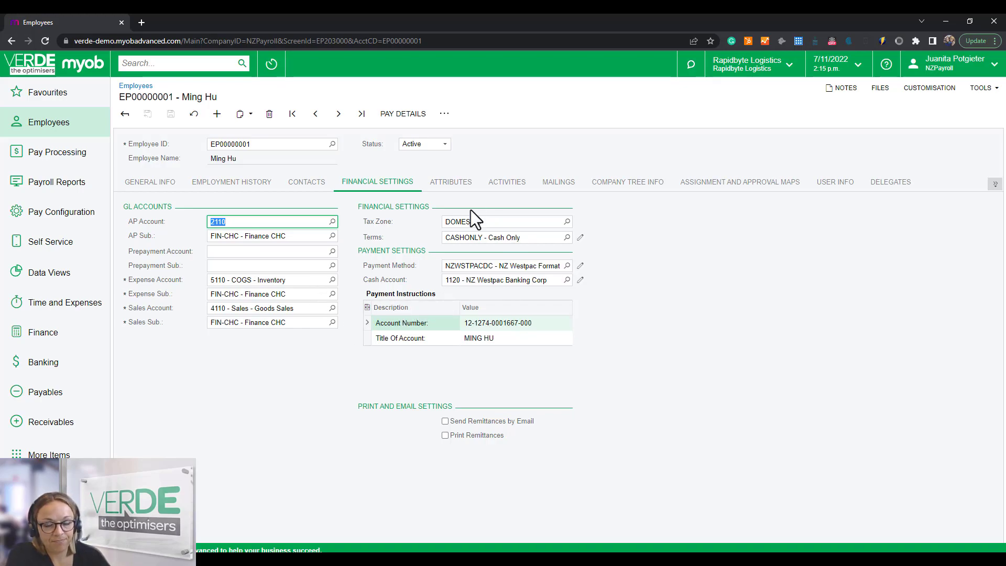
{"action": "left_click", "coordinate": [451, 184]}
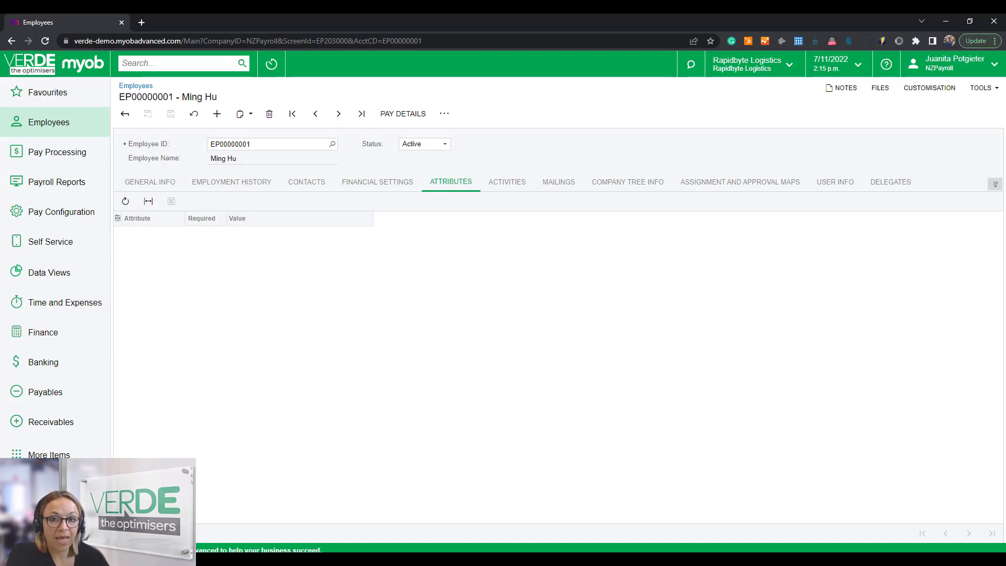
Step: Open the first employee's Pay Details and widen the Pay Item column of the standard pay to show the full item names
{"action": "left_click", "coordinate": [87, 130]}
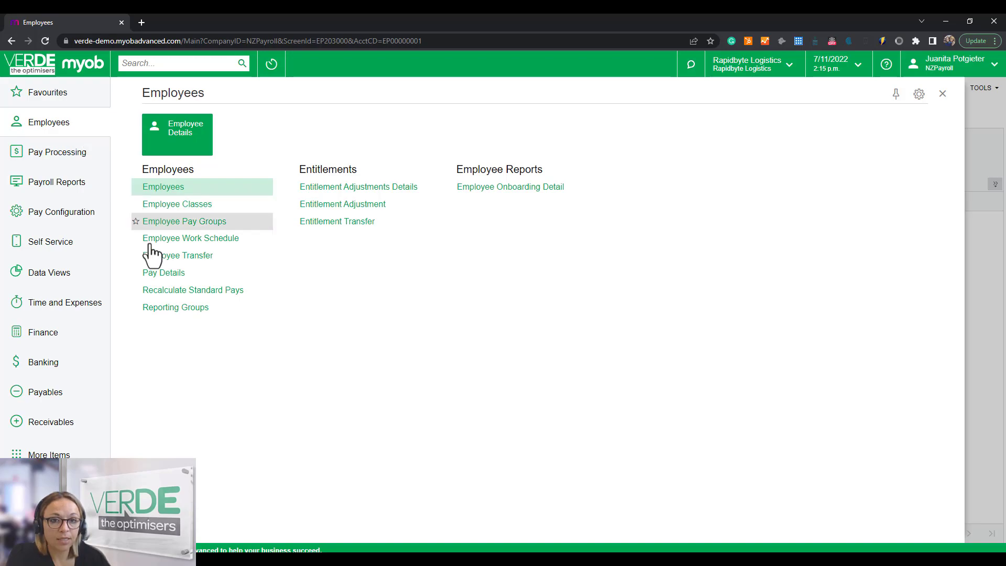
{"action": "left_click", "coordinate": [164, 272]}
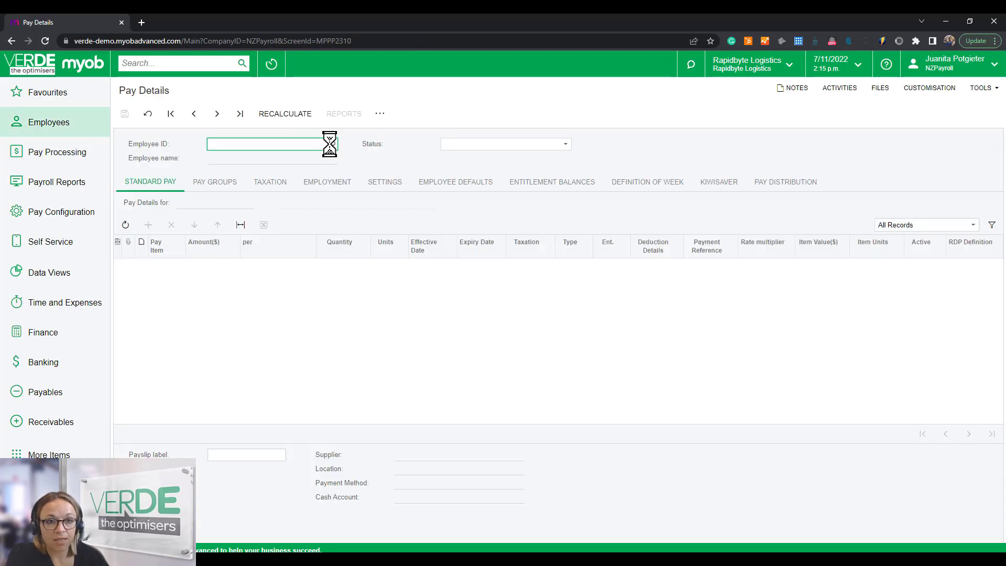
{"action": "double_click", "coordinate": [288, 215]}
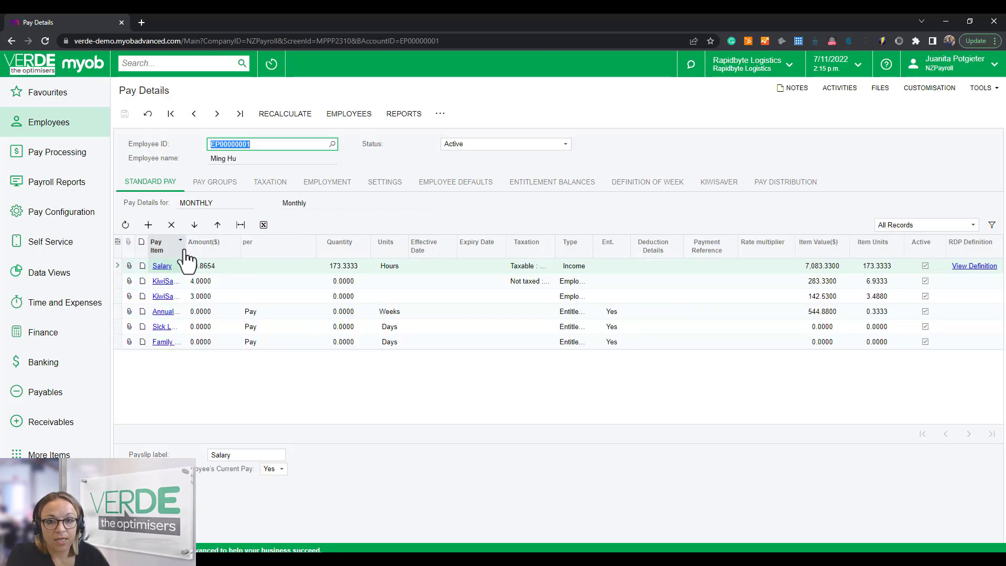
{"action": "left_click_drag", "start_coordinate": [185, 244], "coordinate": [243, 244]}
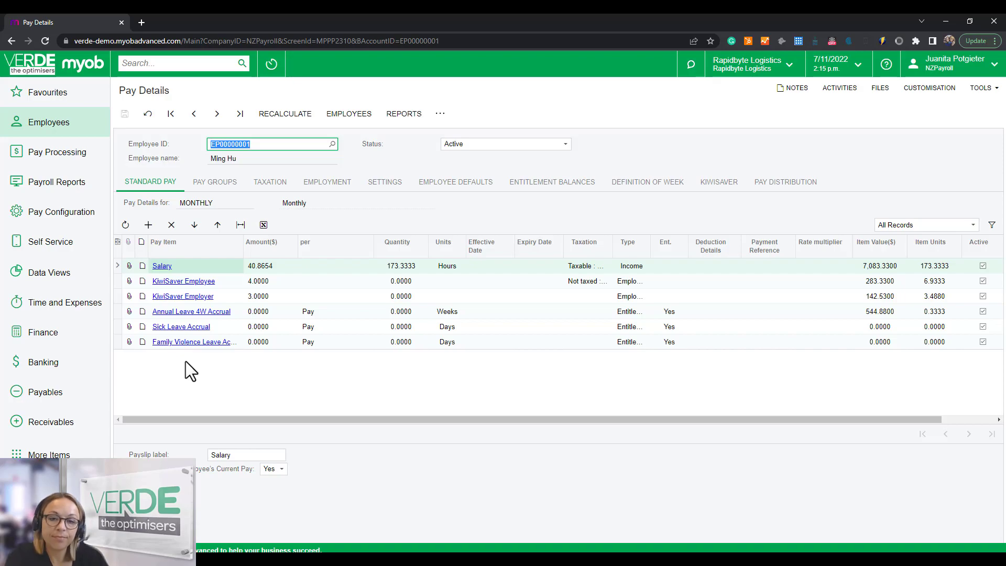
Step: Set the employee's tax code to M SL - Main with Student Loan and enable the SLCIR deduction in the taxation details
{"action": "left_click", "coordinate": [267, 183]}
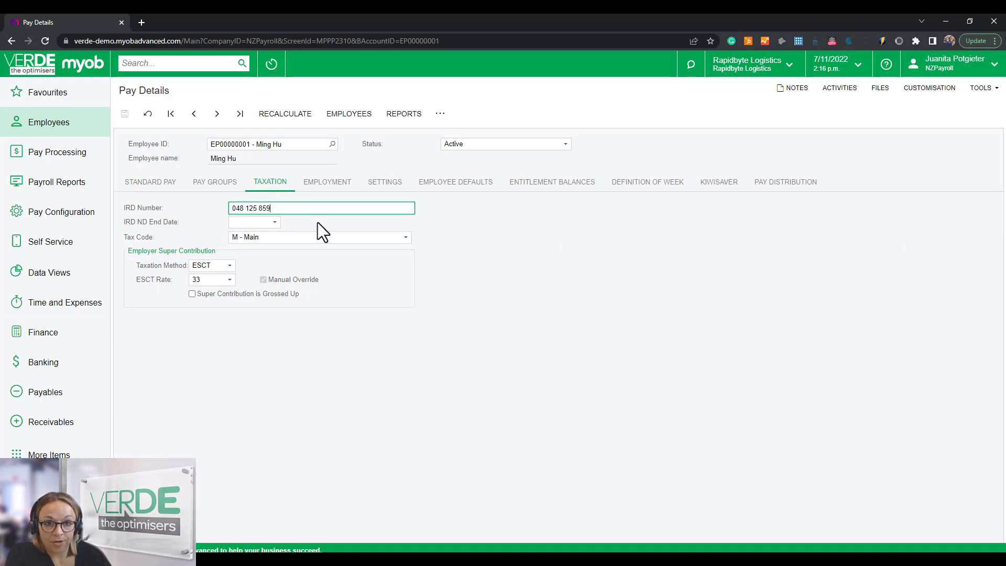
{"action": "left_click", "coordinate": [325, 238]}
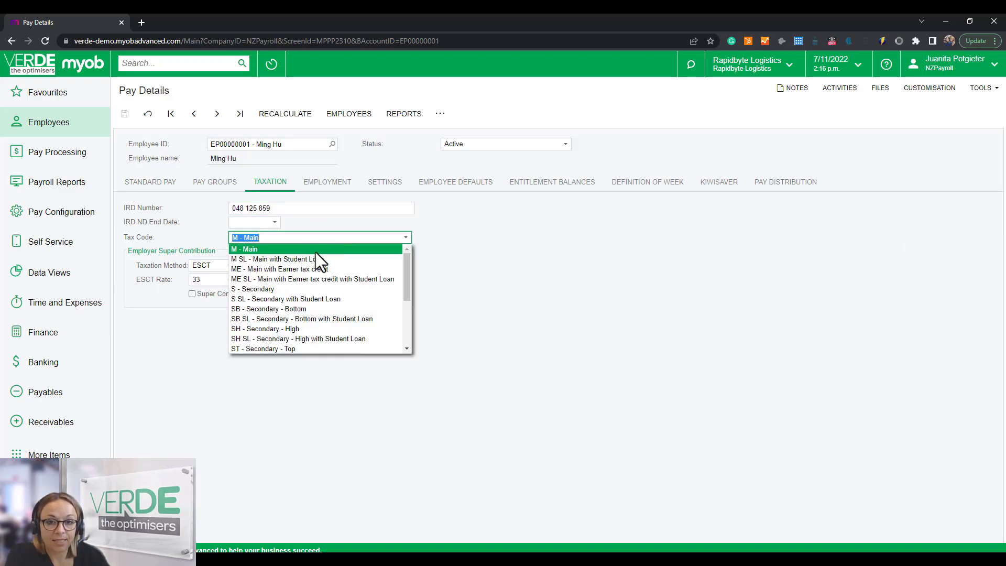
{"action": "left_click", "coordinate": [311, 260]}
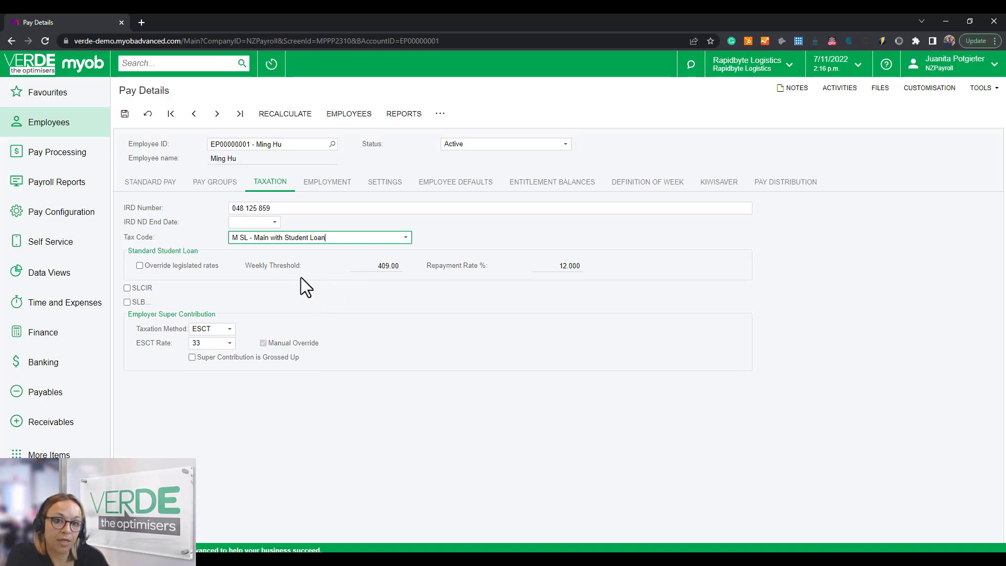
{"action": "left_click", "coordinate": [127, 288]}
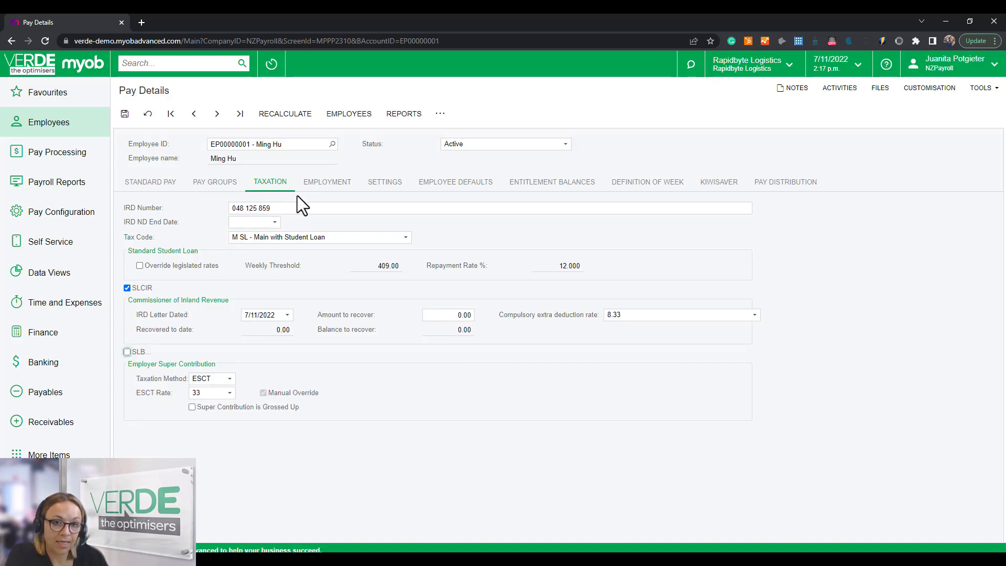
Step: Review the employment details and the options for Work Pattern Source, FBAPS Rate, RDP Source and Ordinary Weekly Pay Rate without changing them
{"action": "left_click", "coordinate": [318, 188]}
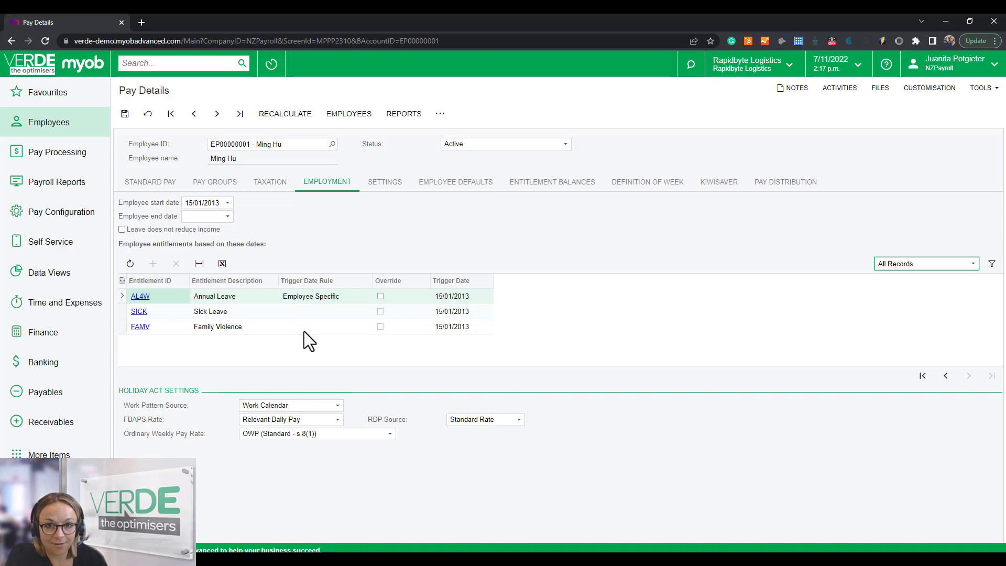
{"action": "left_click", "coordinate": [338, 411]}
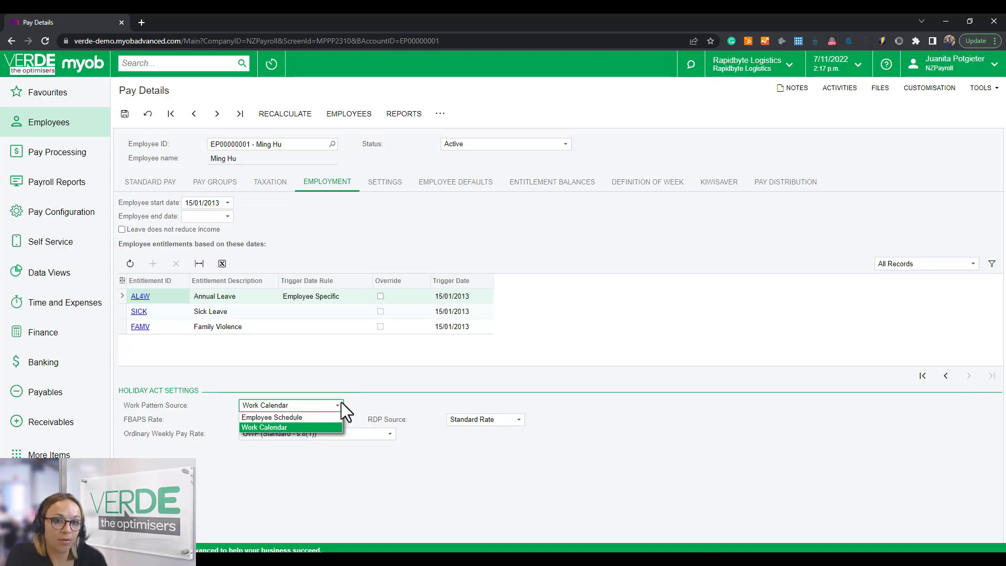
{"action": "left_click", "coordinate": [361, 402]}
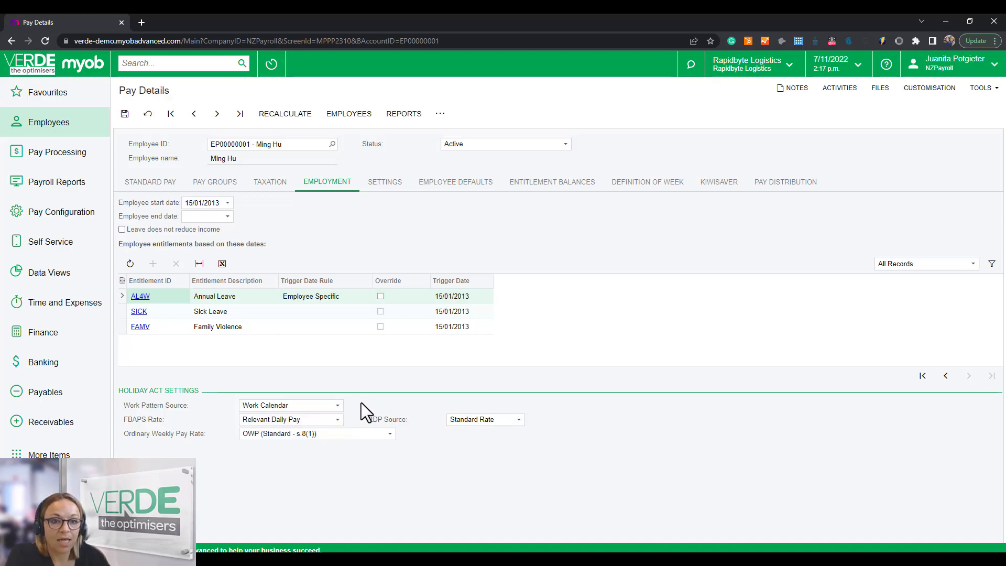
{"action": "left_click", "coordinate": [338, 420]}
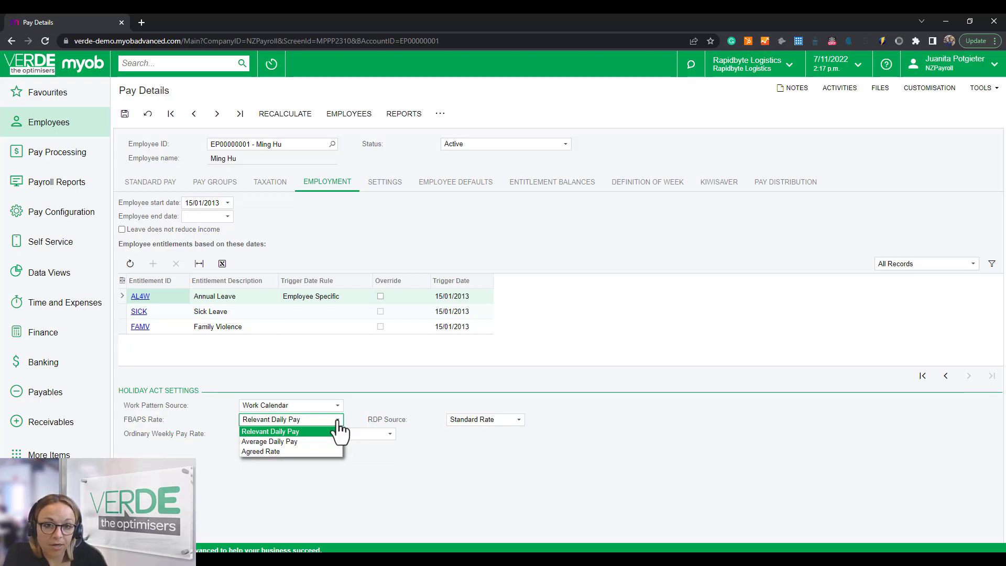
{"action": "left_click", "coordinate": [338, 428]}
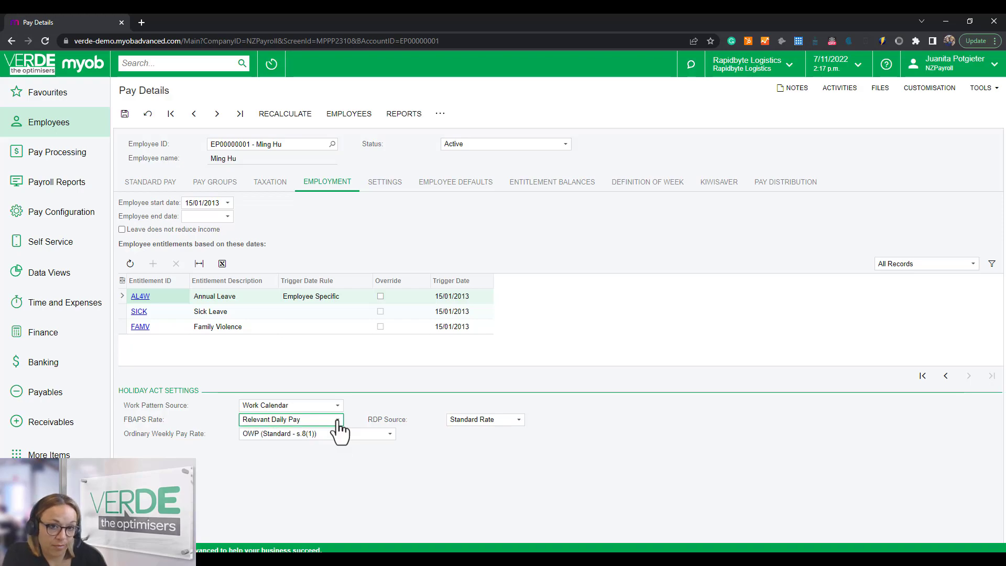
{"action": "left_click", "coordinate": [518, 420]}
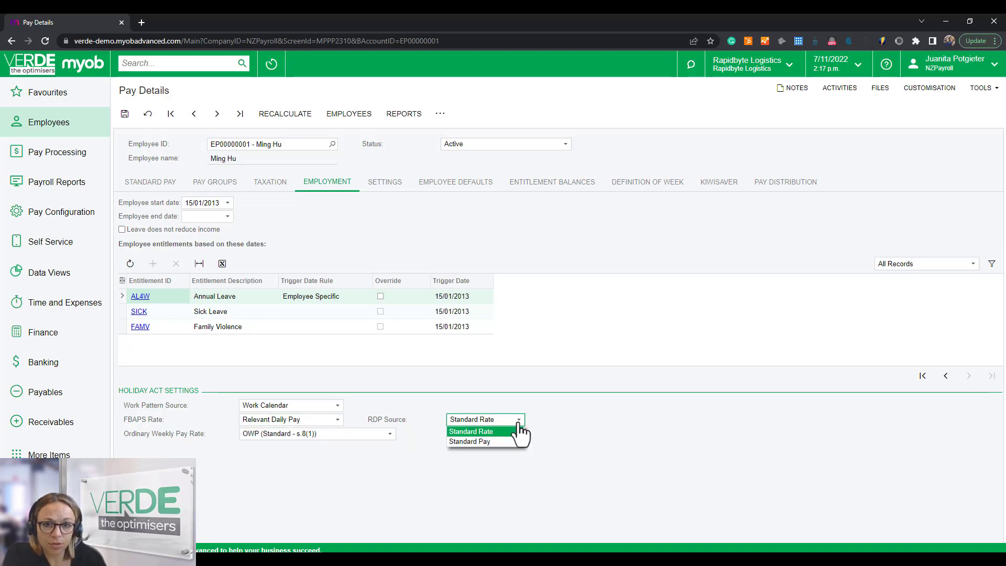
{"action": "left_click", "coordinate": [519, 426]}
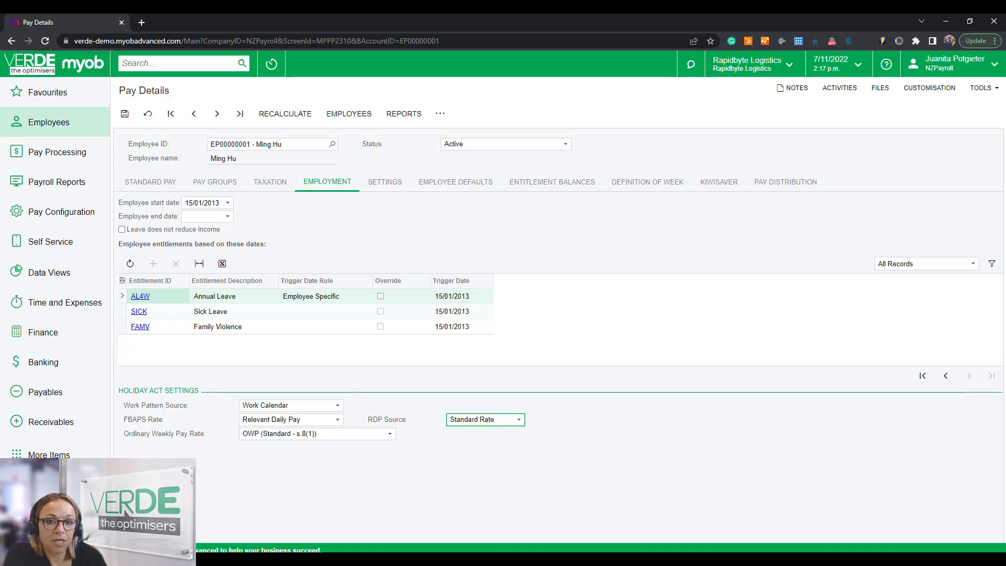
{"action": "left_click", "coordinate": [361, 434]}
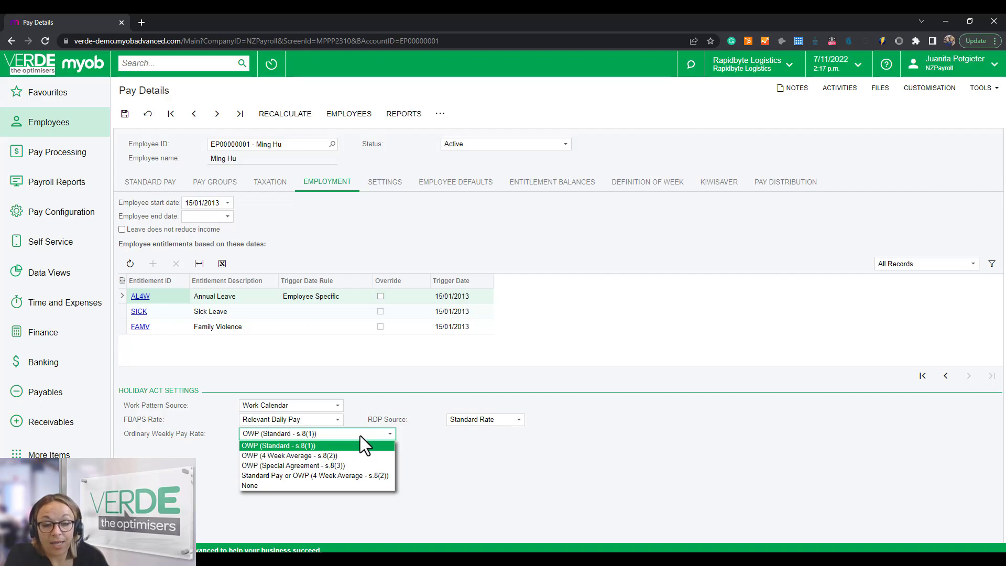
{"action": "left_click", "coordinate": [483, 461]}
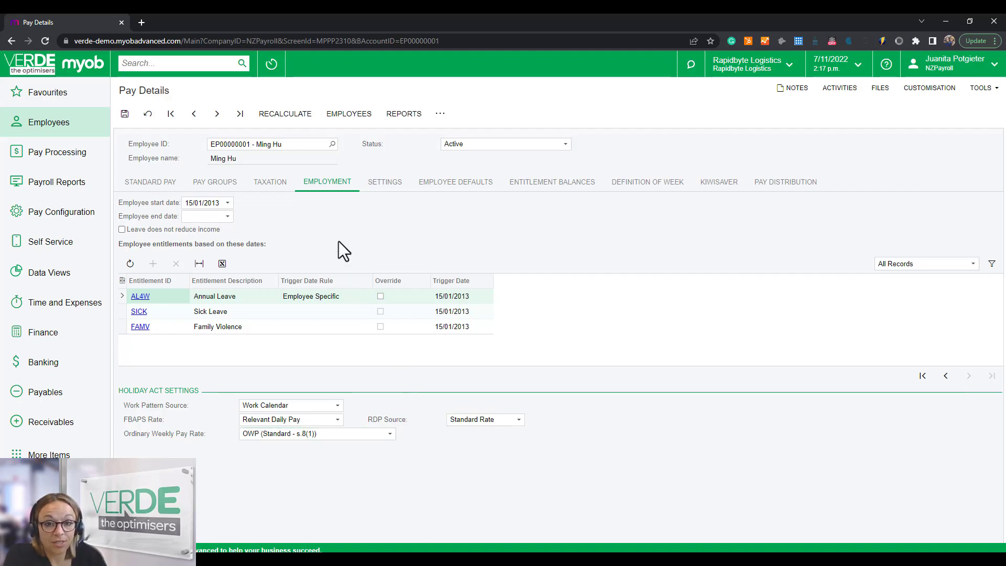
Step: Review the employee's payslip delivery settings, levy and posting class defaults, and entitlement balances
{"action": "left_click", "coordinate": [383, 184]}
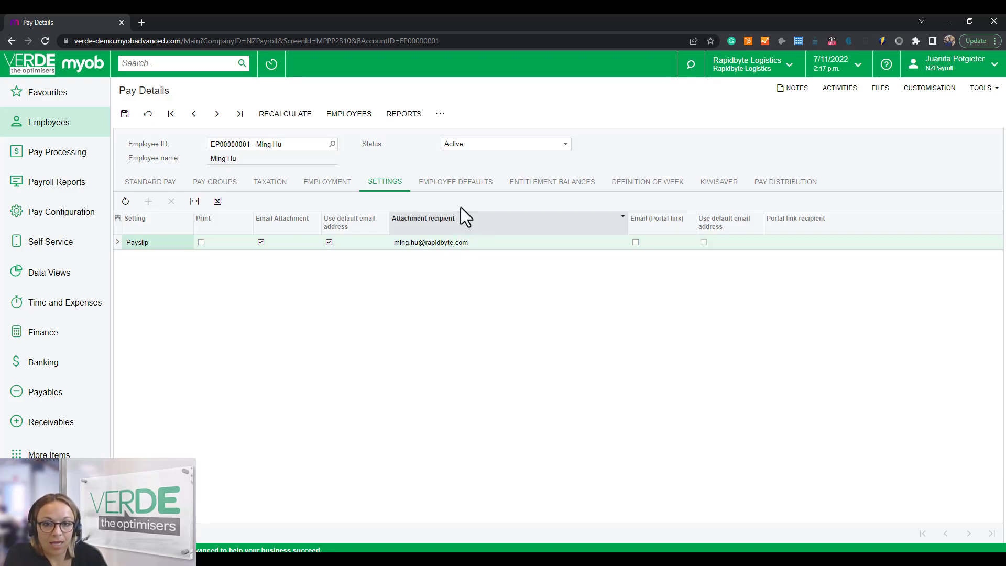
{"action": "left_click", "coordinate": [462, 187]}
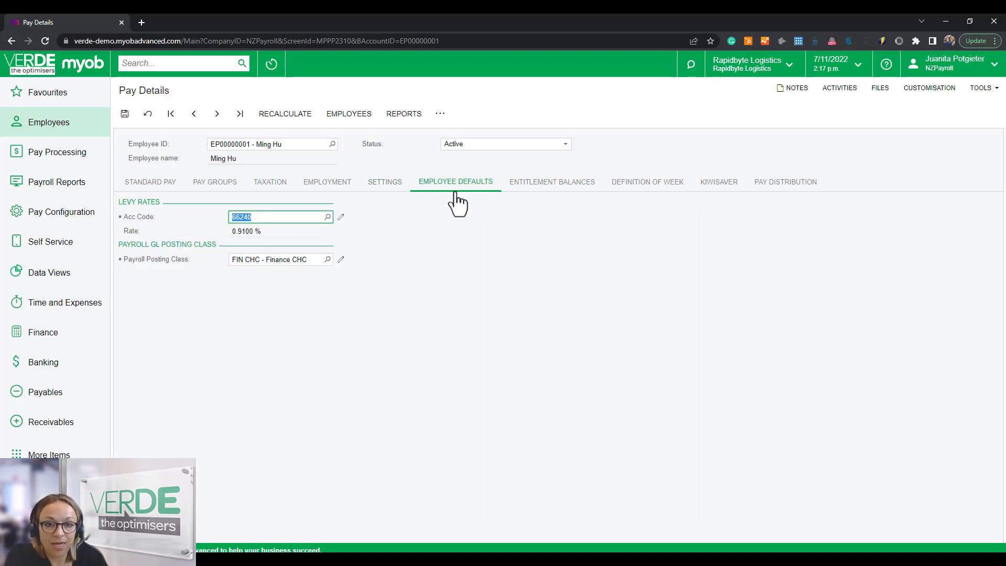
{"action": "left_click", "coordinate": [367, 262]}
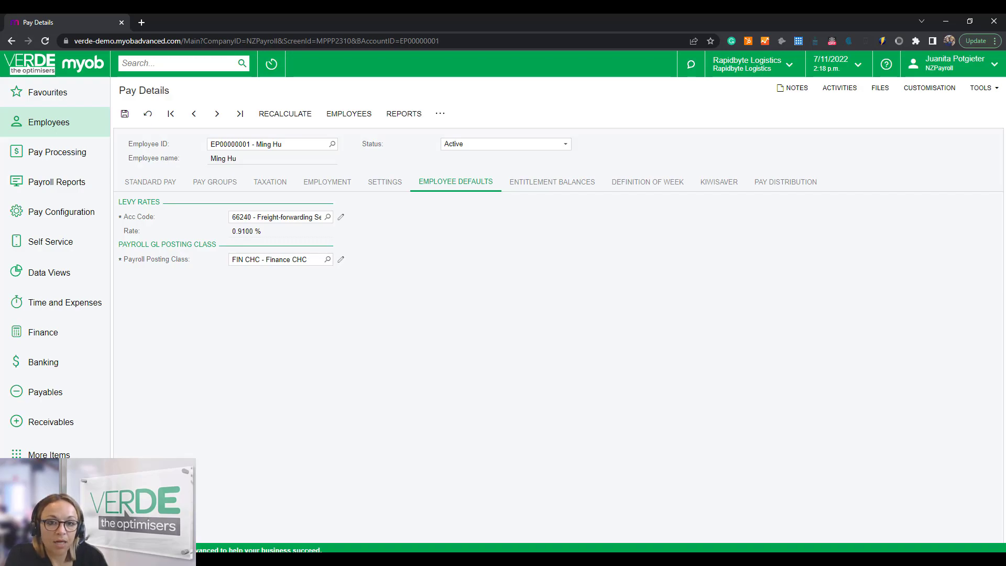
{"action": "left_click", "coordinate": [569, 184]}
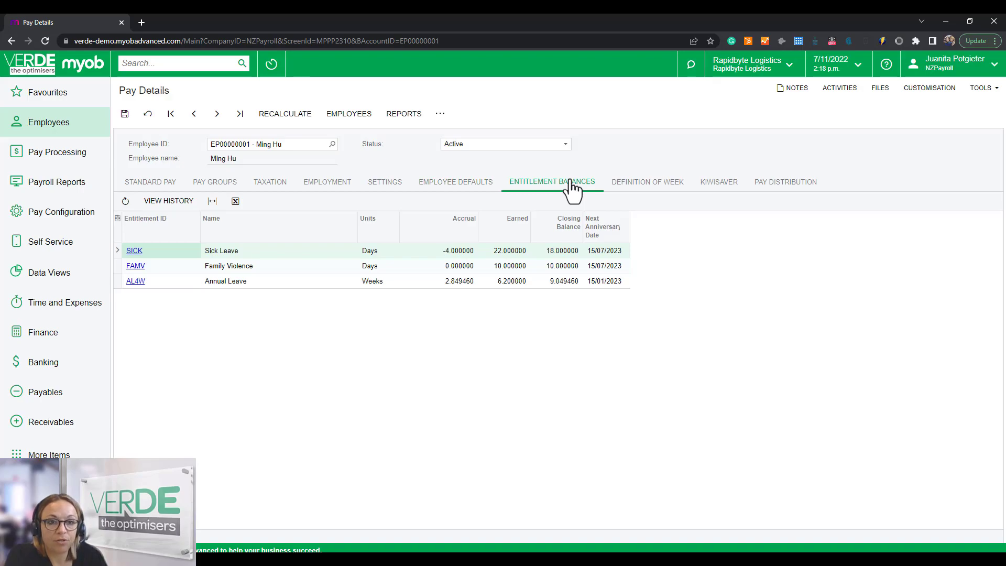
Step: Start a new Definition of Week row to check the available Method options, and delete that row
{"action": "left_click", "coordinate": [670, 195]}
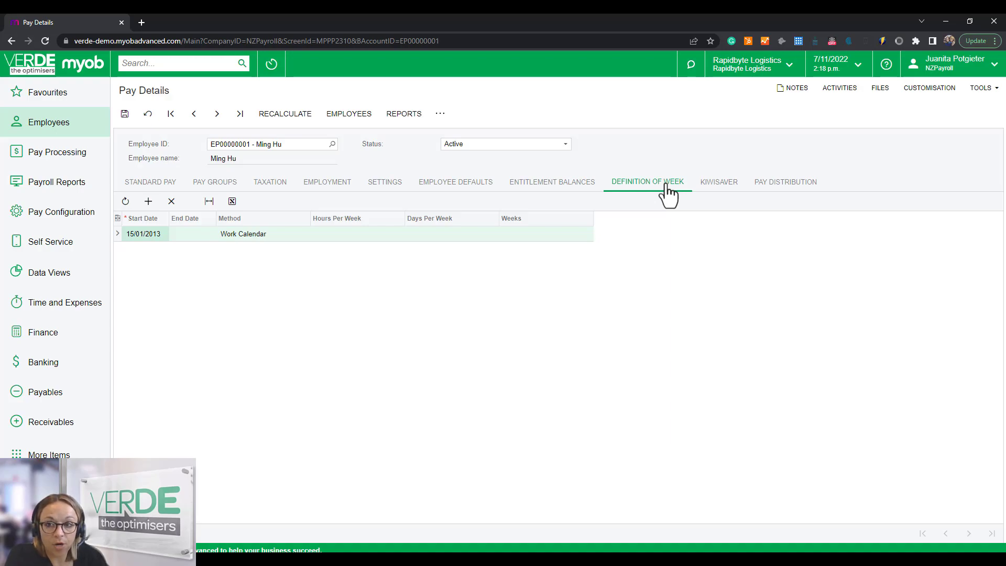
{"action": "left_click", "coordinate": [262, 245]}
{"action": "left_click", "coordinate": [263, 250]}
{"action": "left_click", "coordinate": [314, 249]}
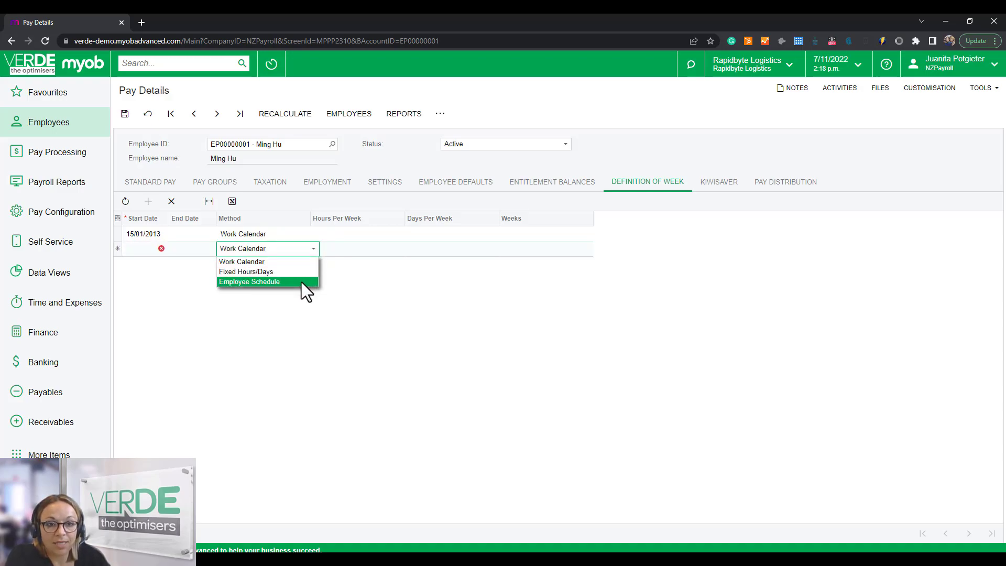
{"action": "left_click", "coordinate": [357, 253]}
{"action": "left_click", "coordinate": [171, 202]}
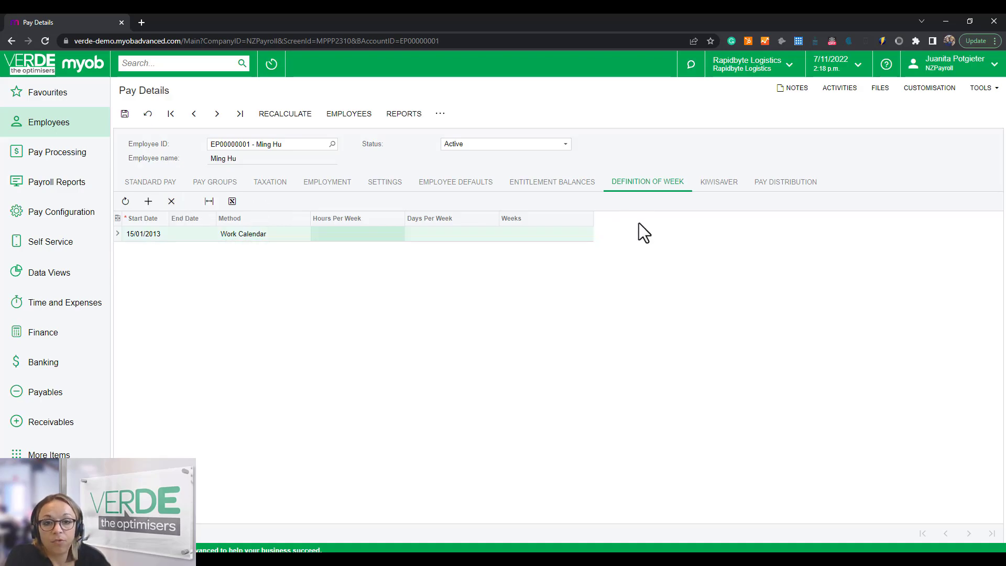
Step: Review the employee's KiwiSaver details and Pay Distribution
{"action": "left_click", "coordinate": [713, 198]}
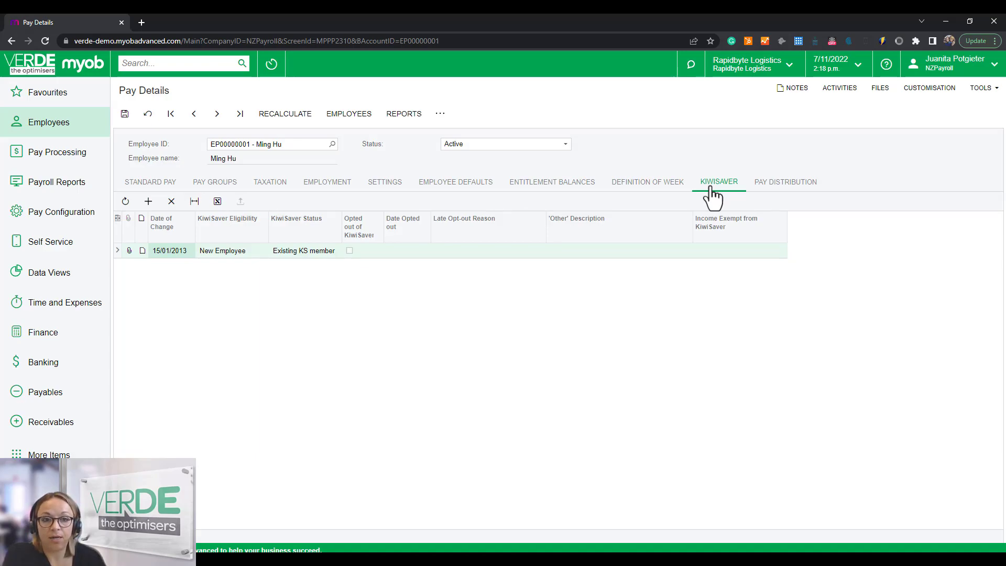
{"action": "left_click", "coordinate": [774, 198]}
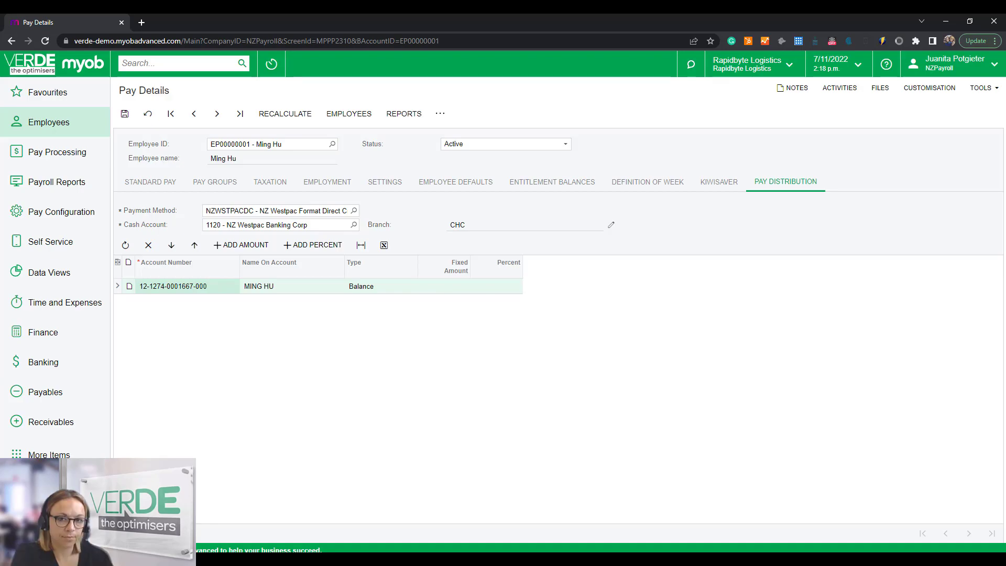
Step: Open the Salary pay item from the pay configuration and review its calculation method and additional info
{"action": "left_click", "coordinate": [85, 212]}
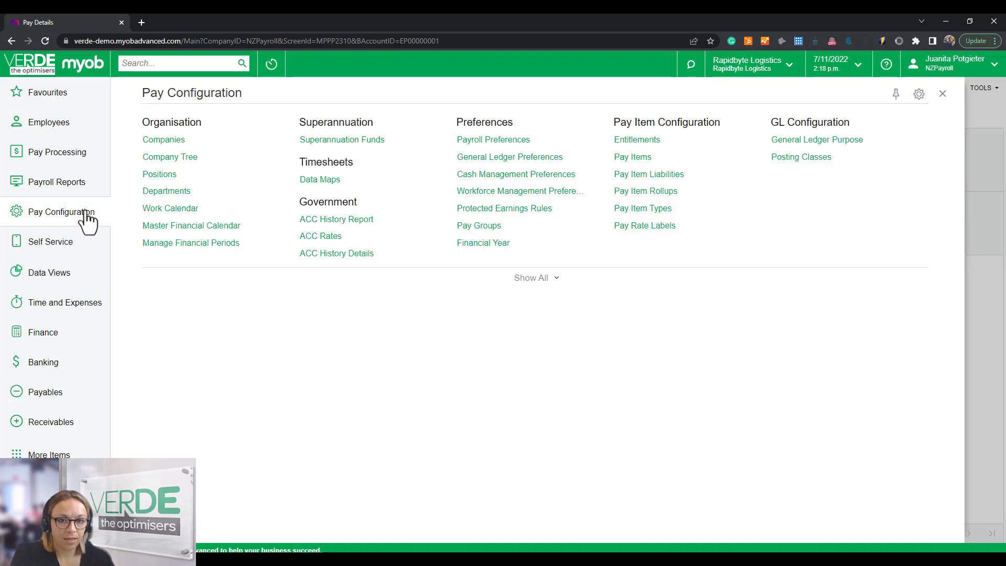
{"action": "left_click", "coordinate": [643, 161]}
{"action": "left_click", "coordinate": [554, 99]}
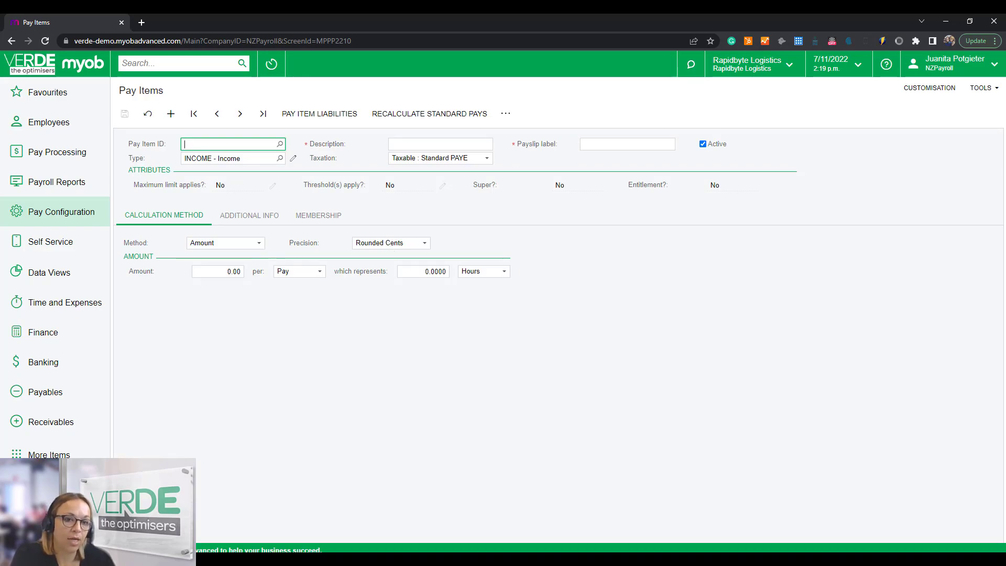
{"action": "left_click", "coordinate": [281, 144]}
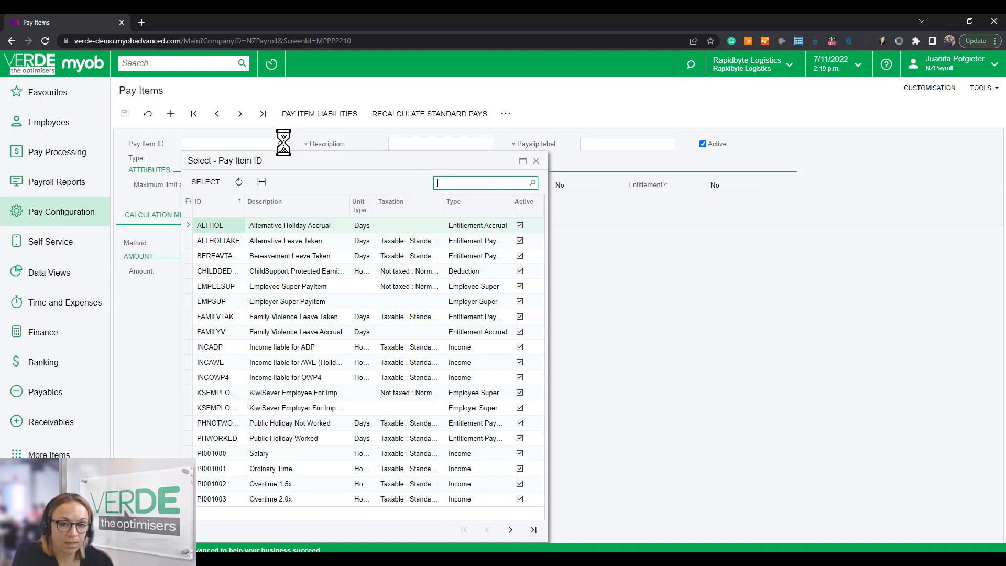
{"action": "double_click", "coordinate": [251, 453]}
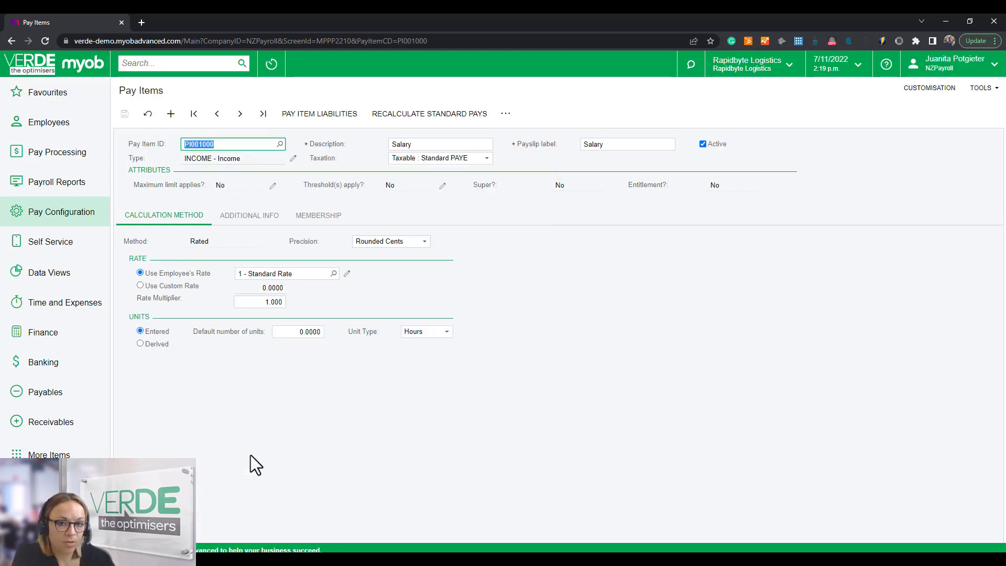
{"action": "left_click", "coordinate": [498, 139]}
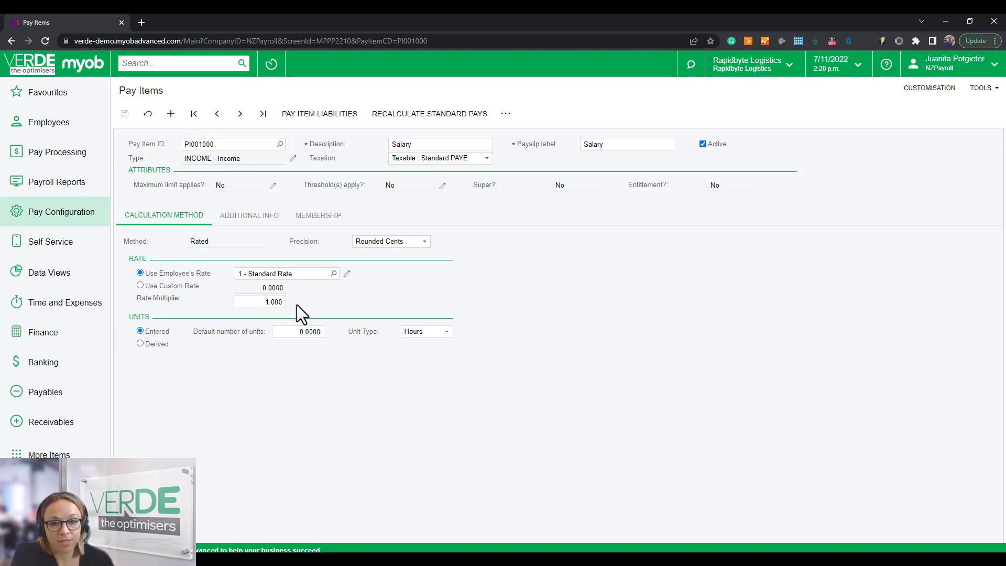
{"action": "left_click", "coordinate": [261, 216]}
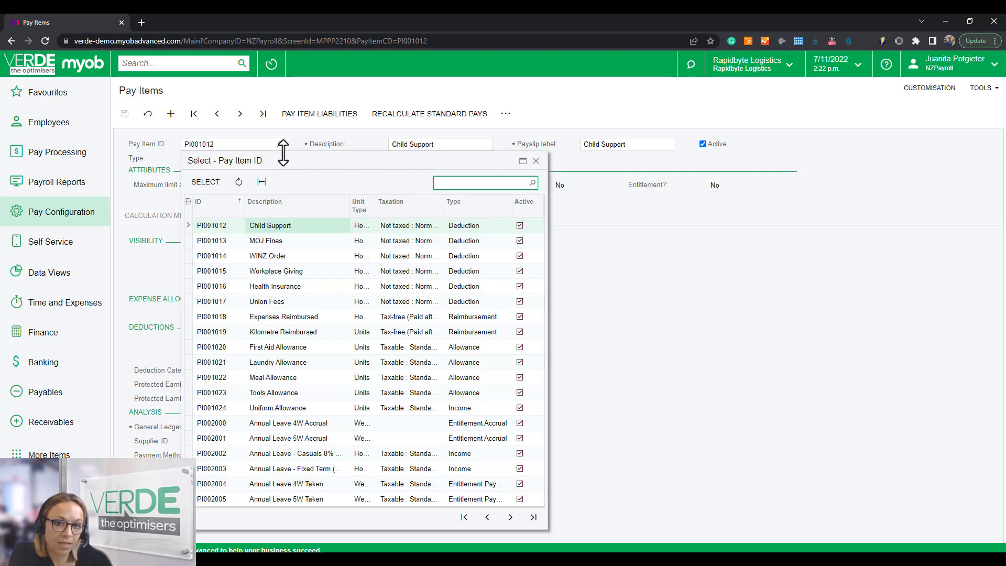
Step: Search the pay items for "child", open the Child Support deduction and review its additional info and calculation method
{"action": "type", "text": "child"}
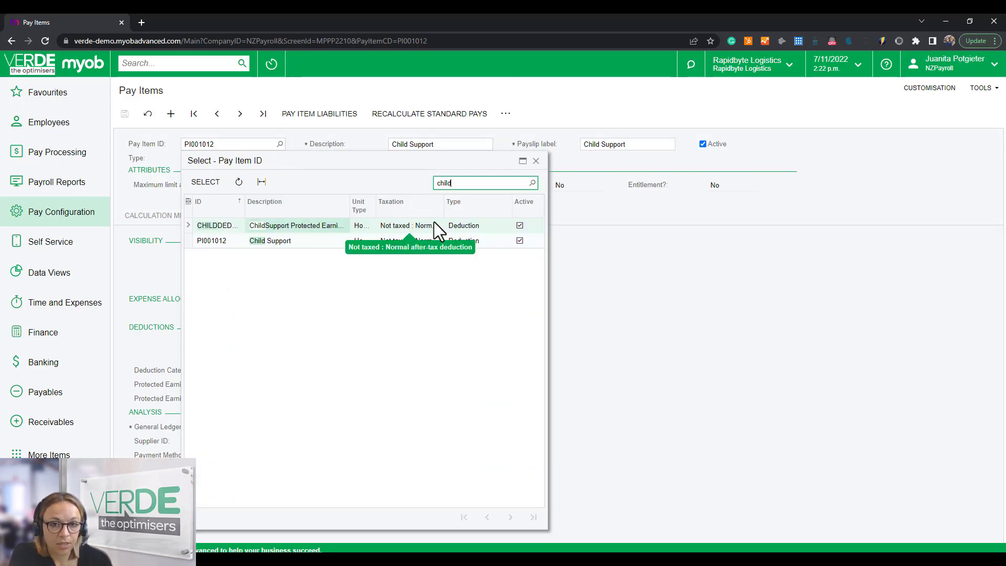
{"action": "double_click", "coordinate": [310, 244]}
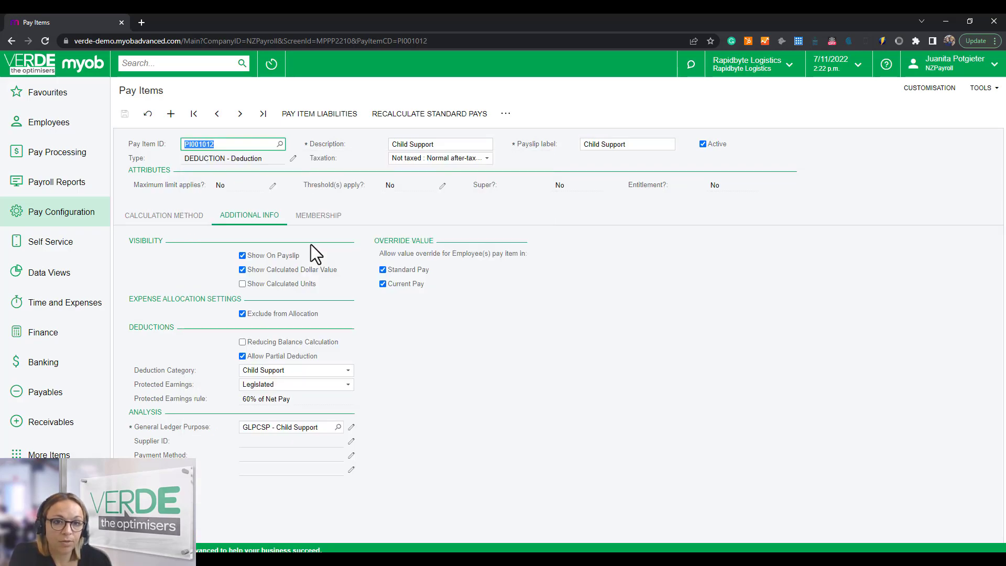
{"action": "left_click", "coordinate": [186, 215]}
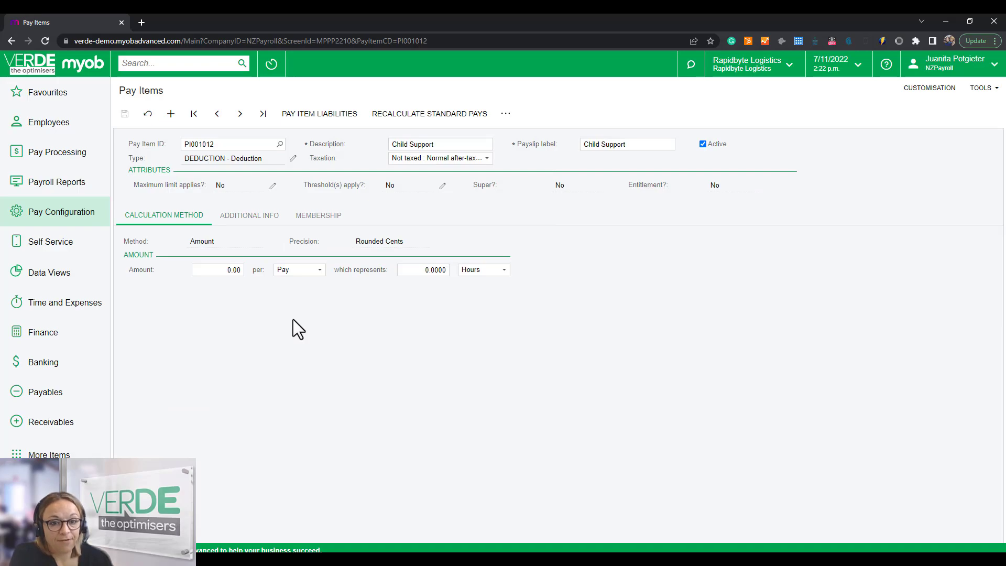
Step: Review the Child Support deduction's additional info and open its pay item liabilities
{"action": "left_click", "coordinate": [232, 217]}
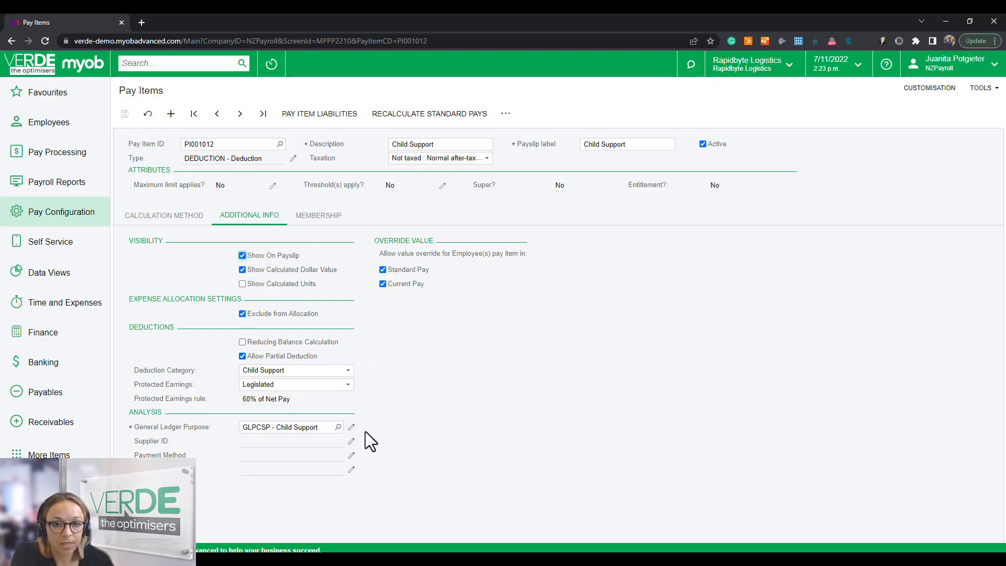
{"action": "left_click", "coordinate": [326, 115]}
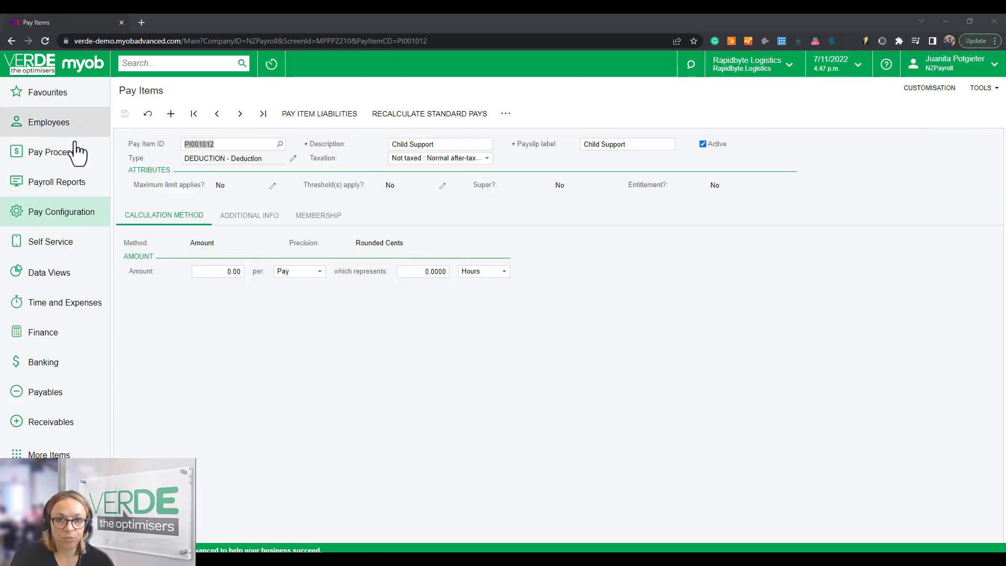
Step: Create a new pay for the MONTHLY pay group, period 1/10/2022 to 31/10/2022, with physical pay date 15/10/2022
{"action": "left_click", "coordinate": [68, 157]}
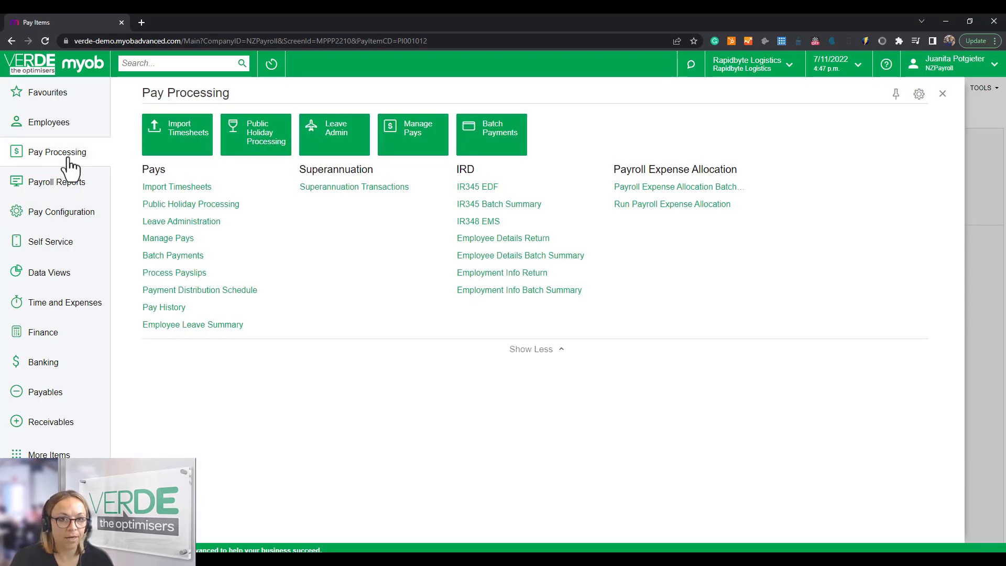
{"action": "left_click", "coordinate": [157, 238]}
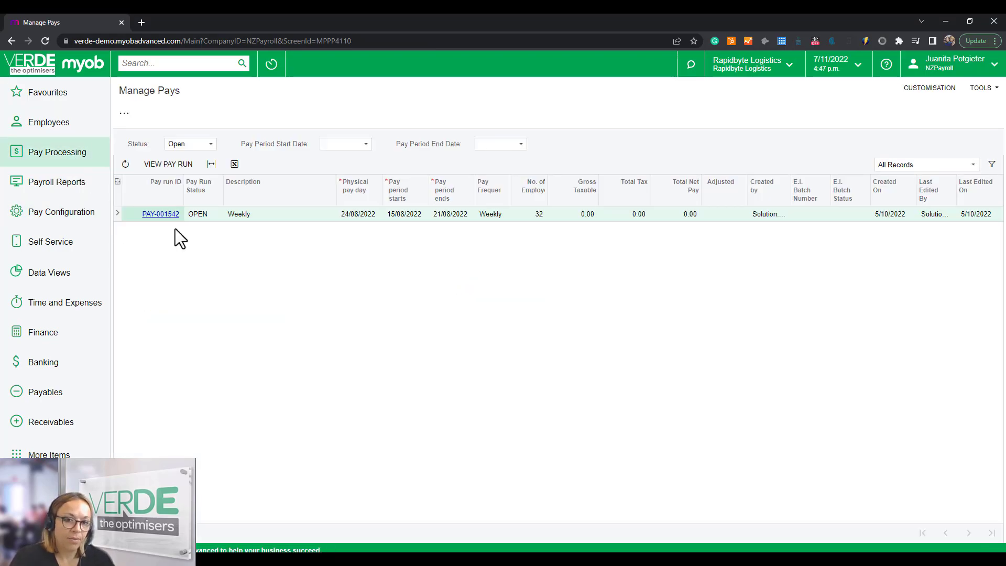
{"action": "left_click", "coordinate": [124, 113]}
{"action": "left_click", "coordinate": [166, 157]}
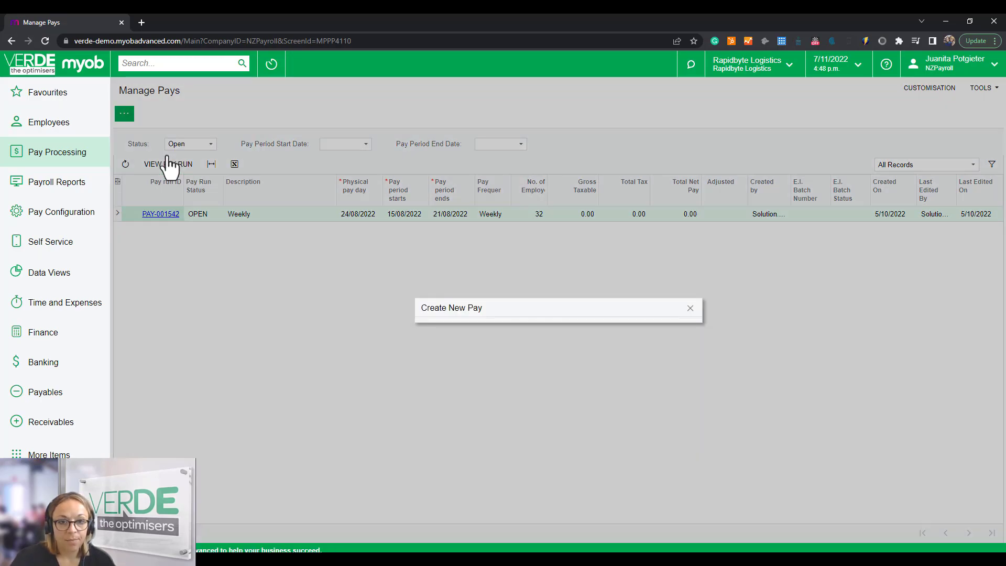
{"action": "left_click", "coordinate": [686, 293]}
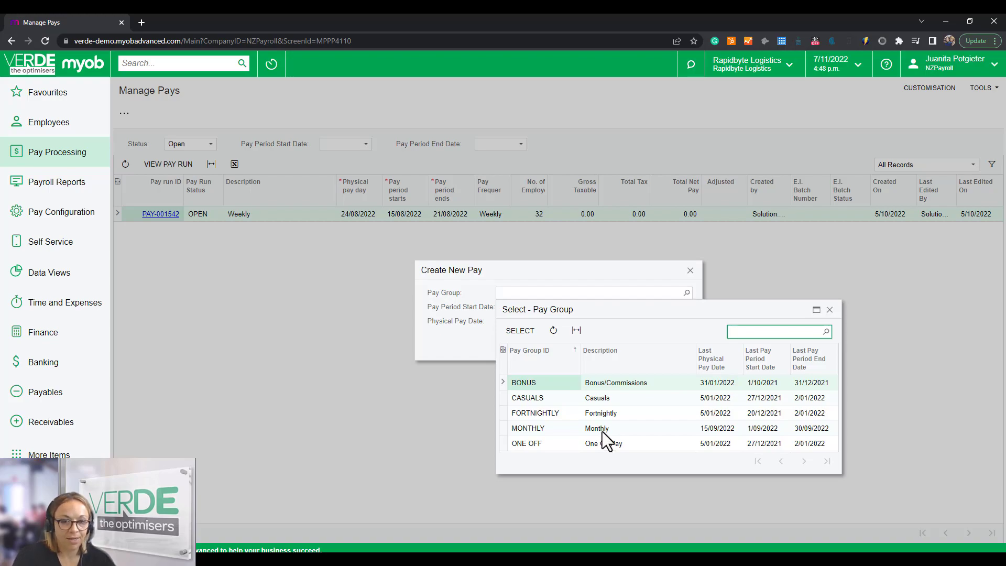
{"action": "double_click", "coordinate": [602, 429]}
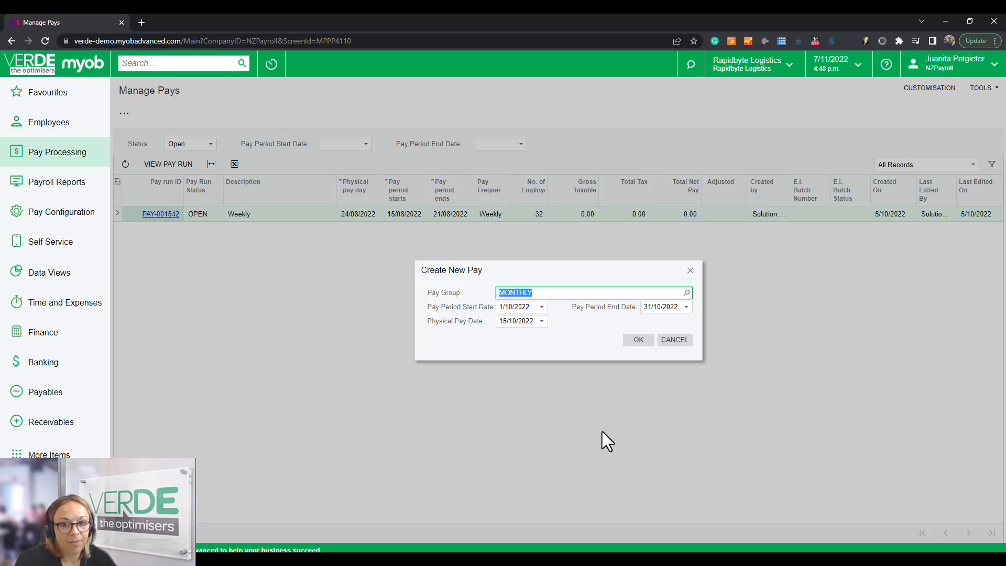
{"action": "left_click", "coordinate": [638, 341]}
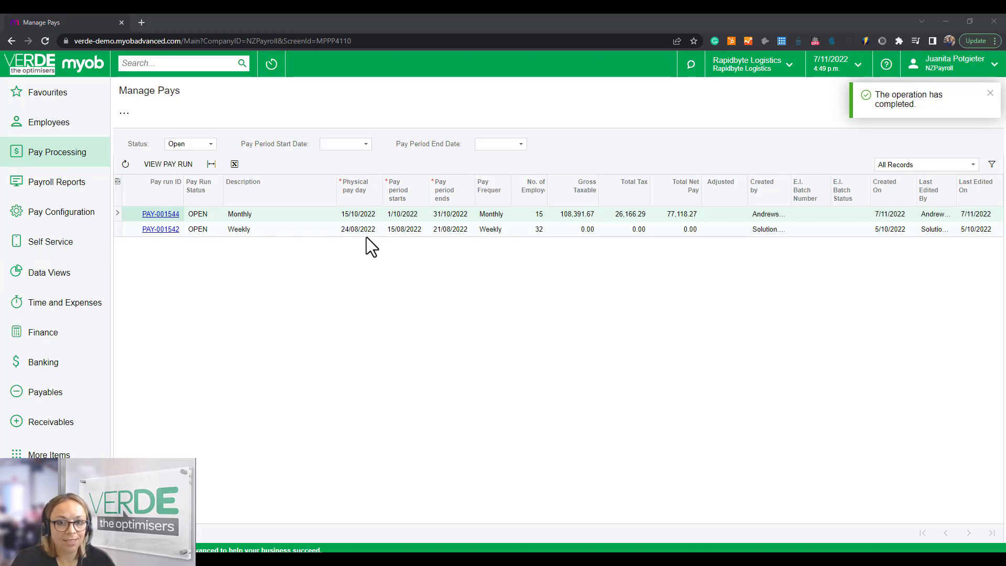
Step: Open the first employee's current pay in the new monthly pay run and delete the Family Violence Leave Accrual pay item
{"action": "left_click", "coordinate": [152, 213]}
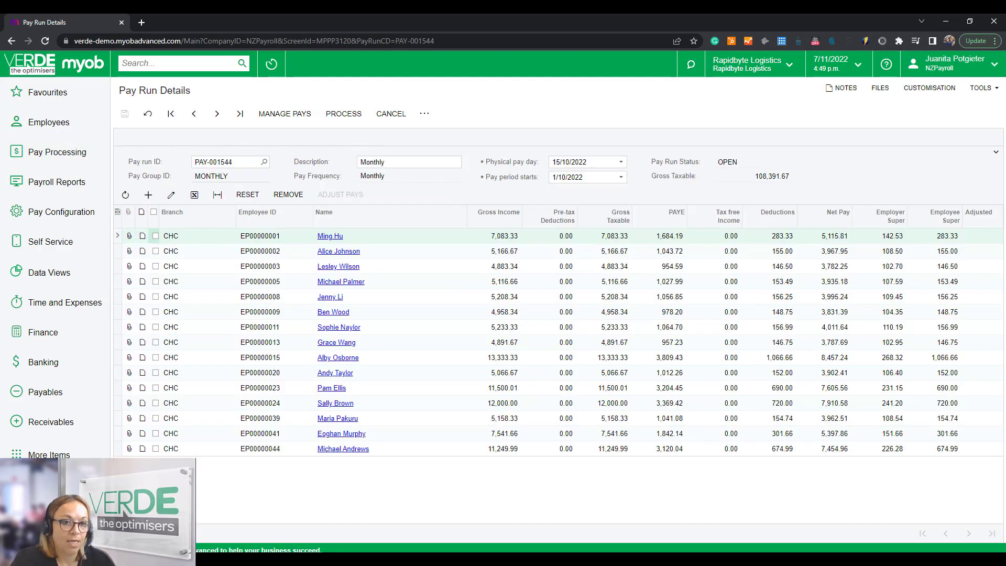
{"action": "left_click", "coordinate": [330, 237]}
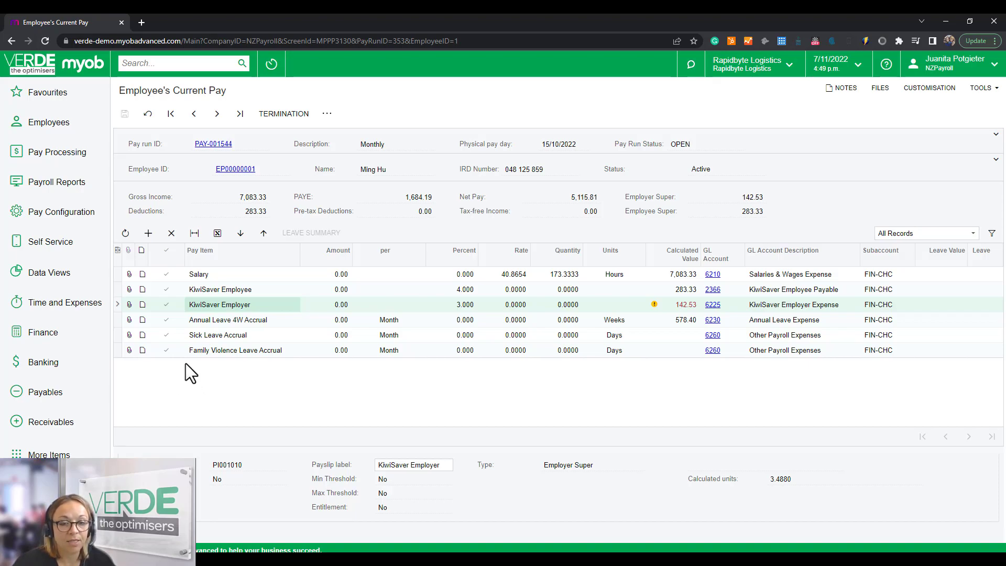
{"action": "left_click", "coordinate": [211, 350]}
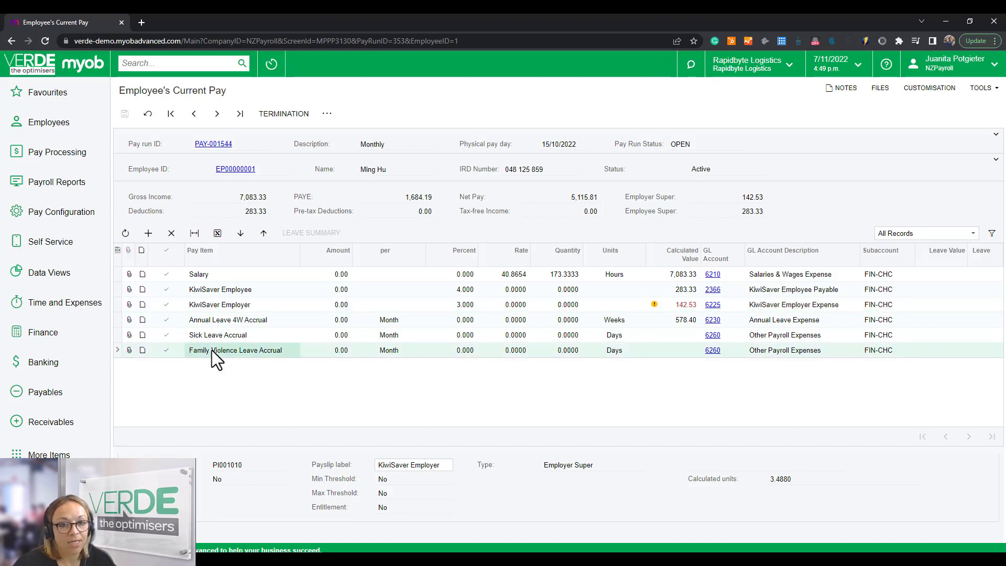
{"action": "left_click", "coordinate": [171, 234]}
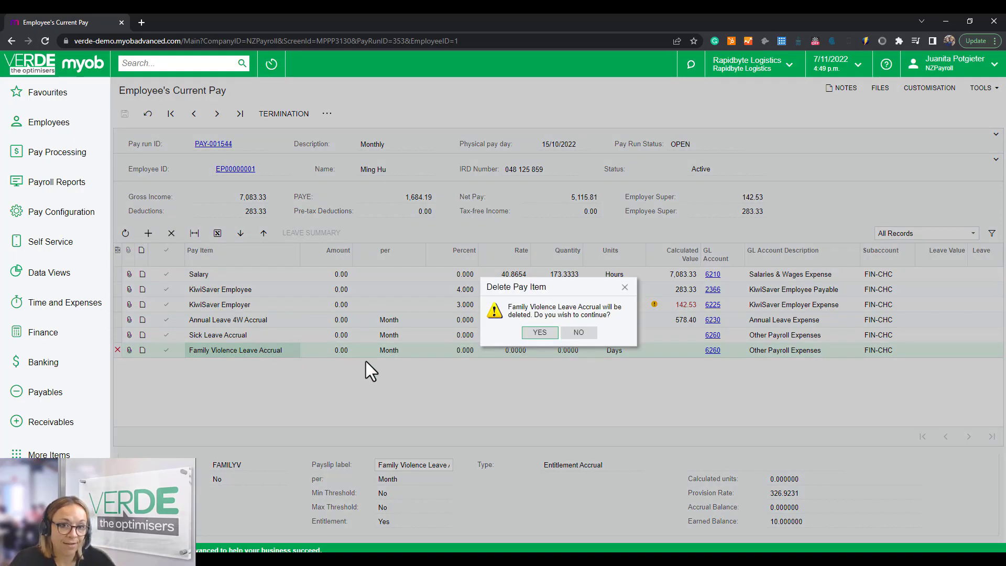
{"action": "left_click", "coordinate": [535, 333]}
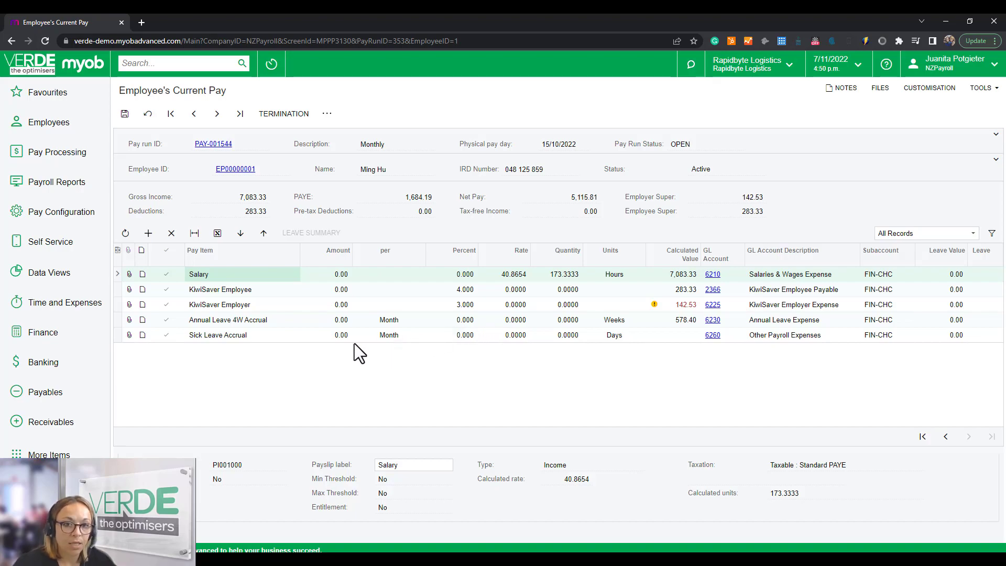
Step: Start a new pay item row to browse the available pay items, and delete the empty row
{"action": "left_click", "coordinate": [148, 233]}
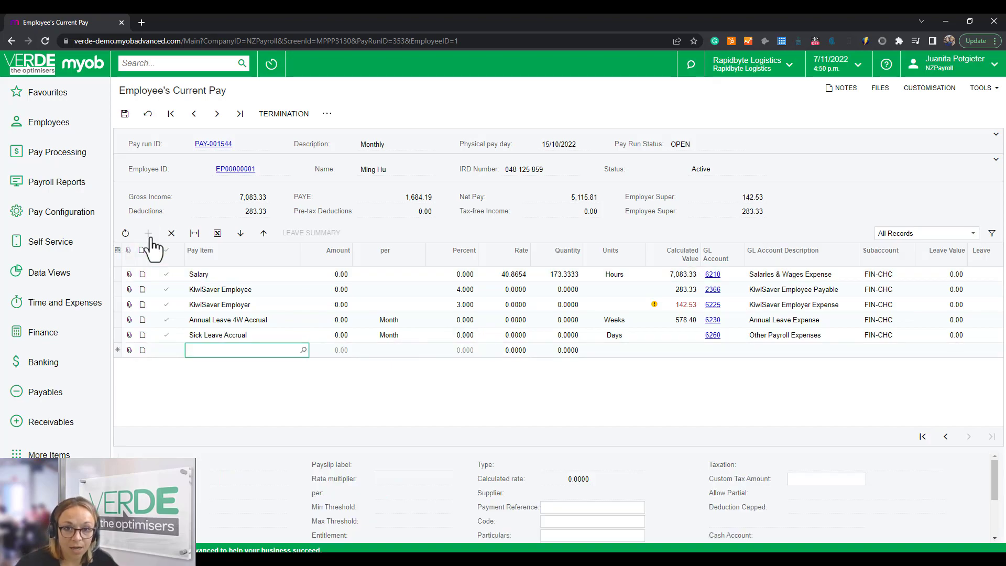
{"action": "left_click", "coordinate": [304, 350]}
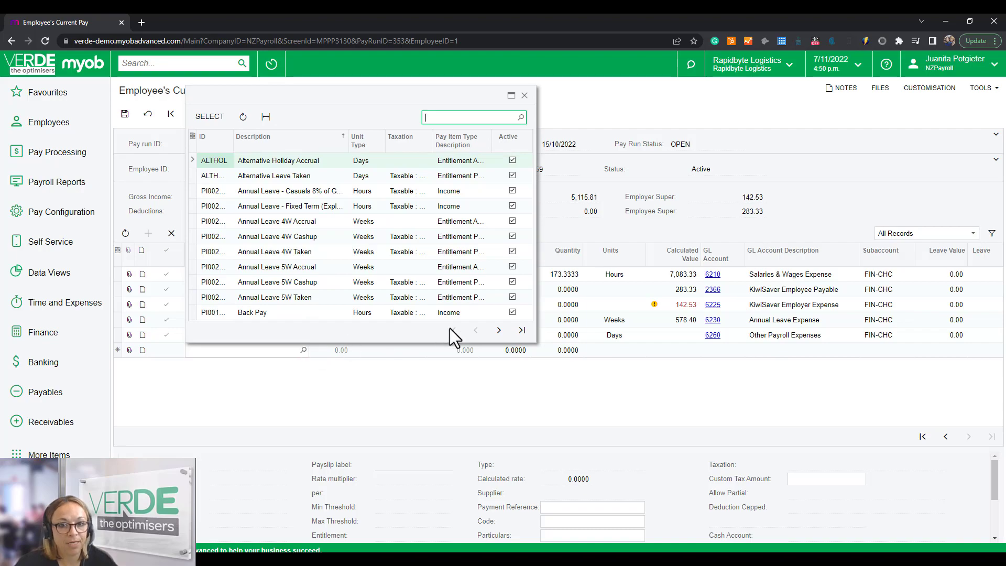
{"action": "left_click", "coordinate": [499, 330]}
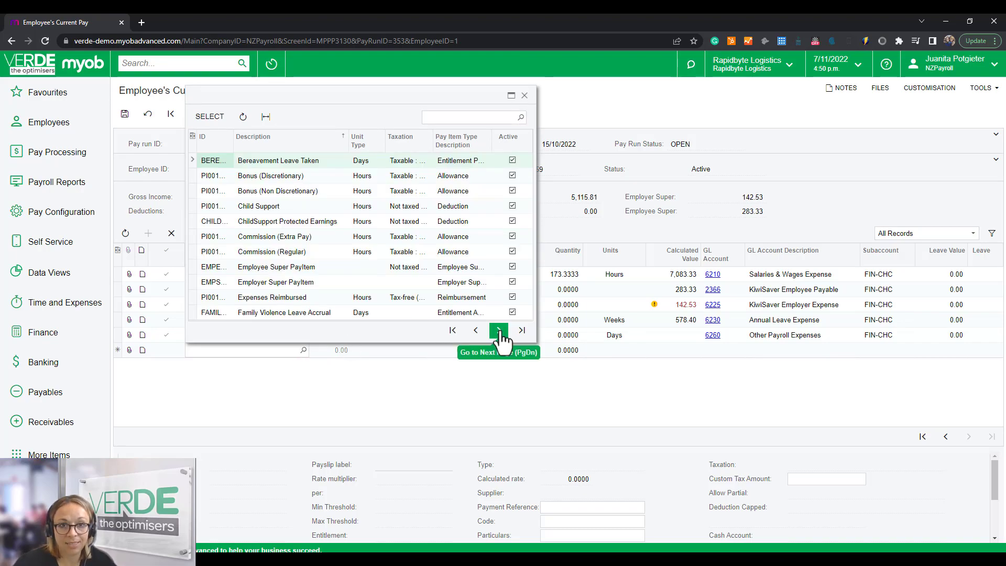
{"action": "left_click", "coordinate": [528, 96]}
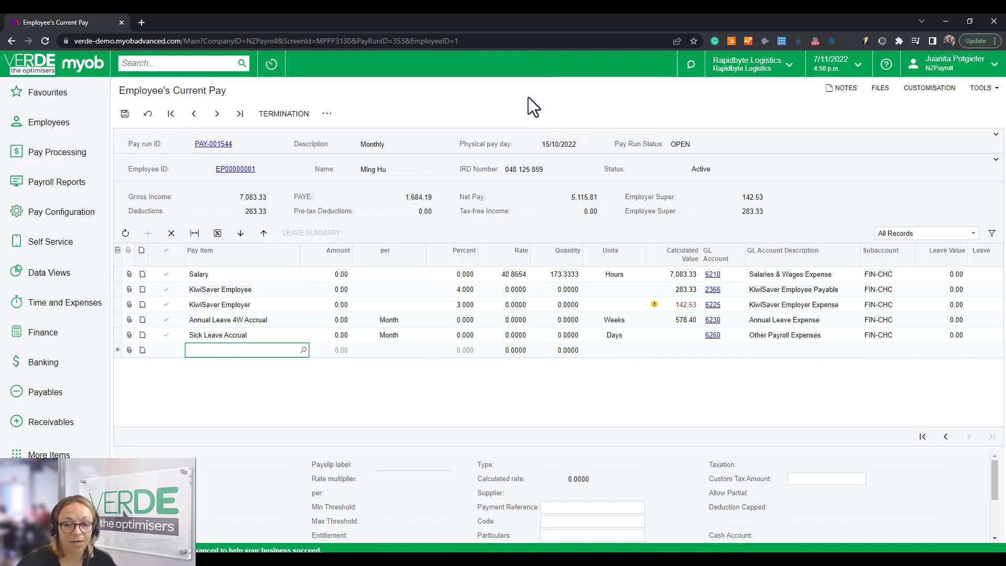
{"action": "left_click", "coordinate": [171, 232]}
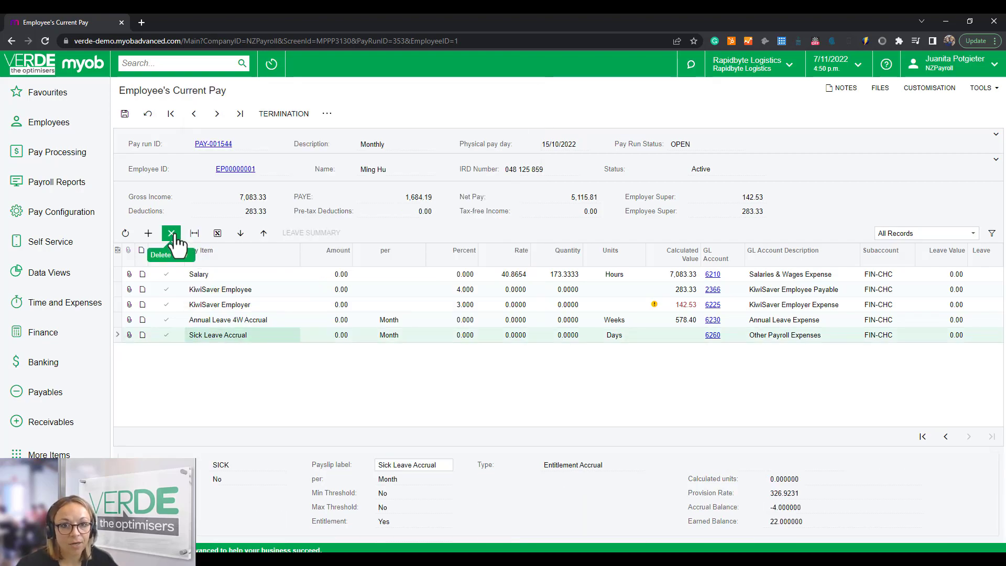
Step: Save the employee's current pay and return to the monthly pay run's details
{"action": "left_click", "coordinate": [124, 114]}
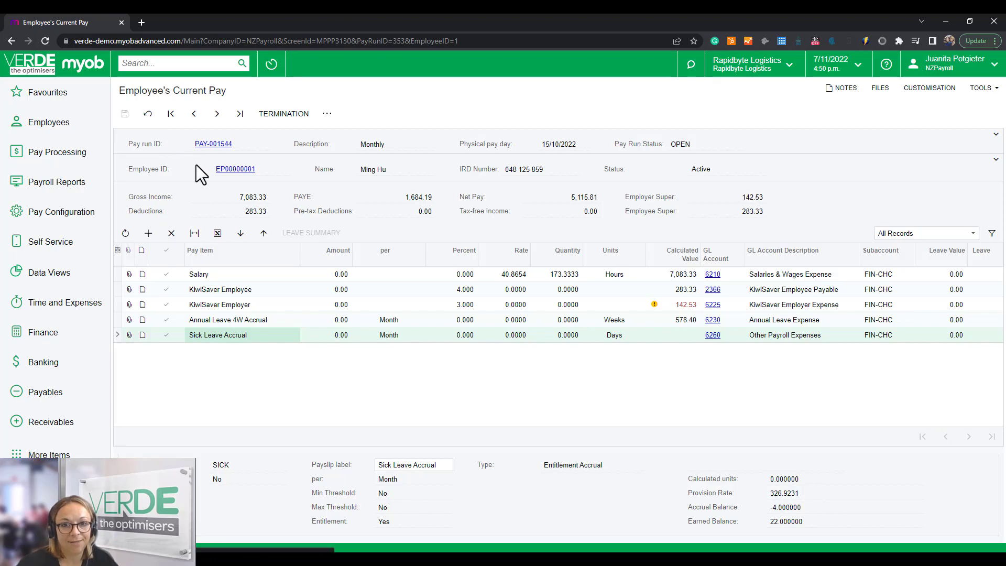
{"action": "left_click", "coordinate": [212, 145]}
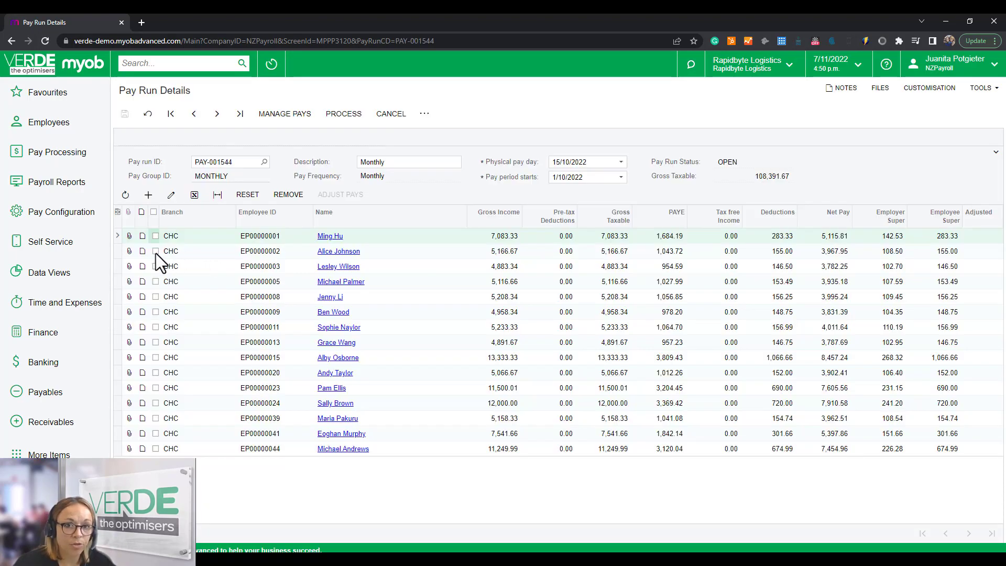
{"action": "left_click", "coordinate": [155, 252]}
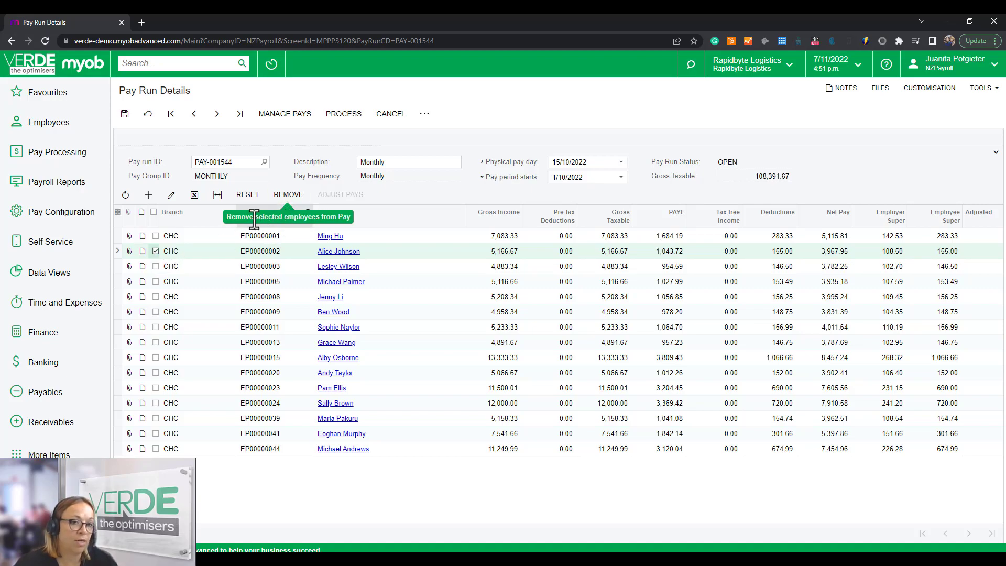
{"action": "left_click", "coordinate": [156, 251]}
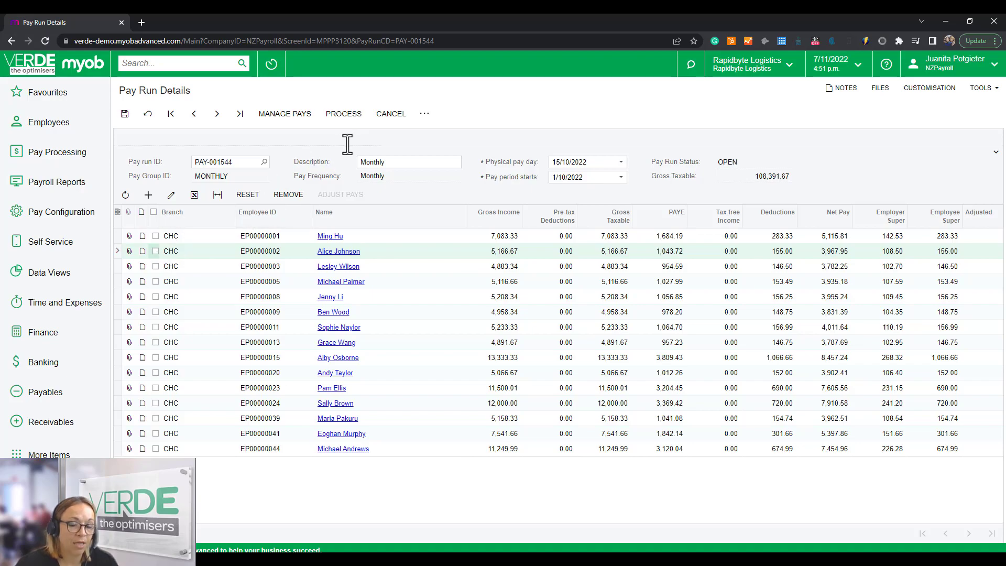
Step: Import leave and public holidays into the monthly pay run
{"action": "left_click", "coordinate": [425, 114]}
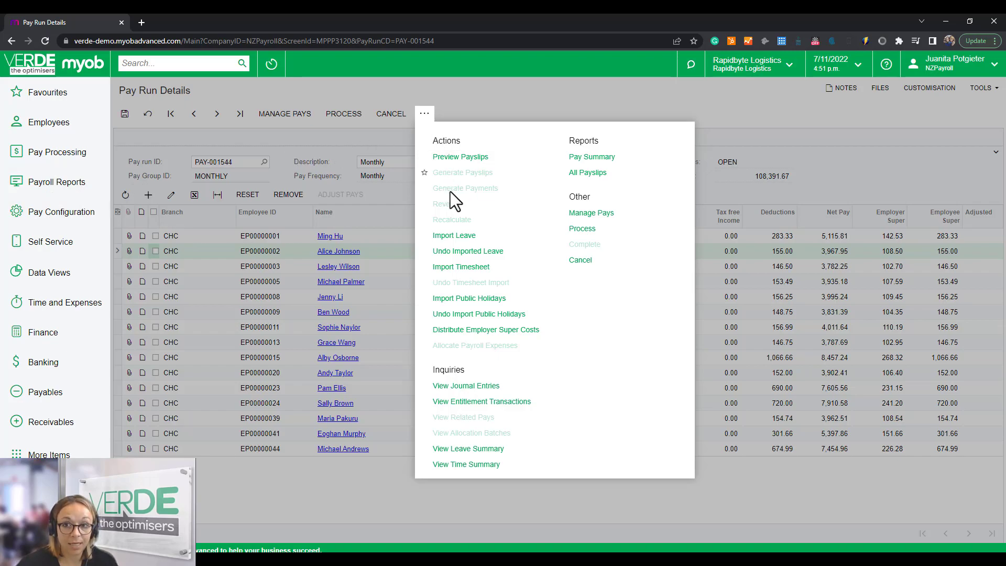
{"action": "left_click", "coordinate": [453, 235]}
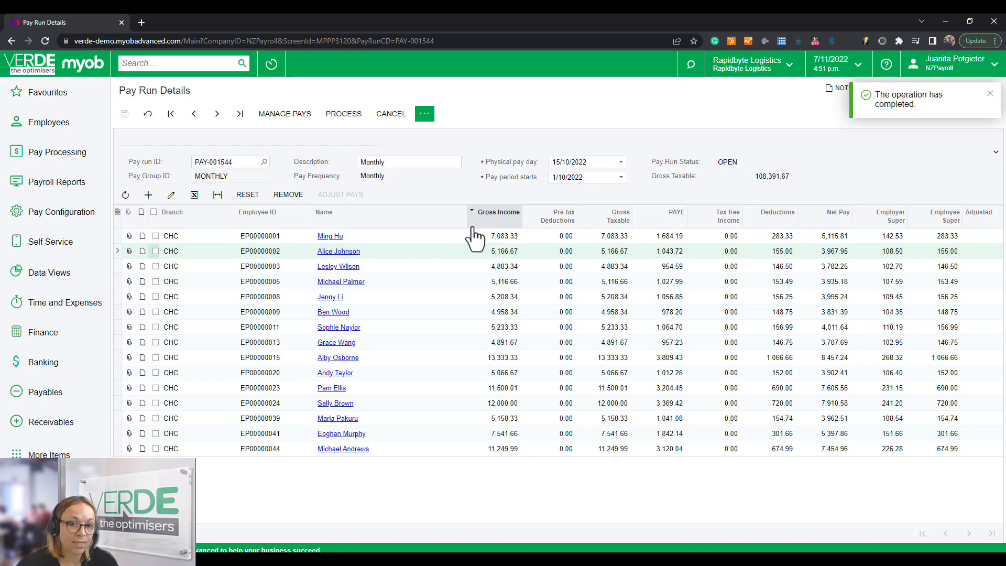
{"action": "left_click", "coordinate": [424, 115]}
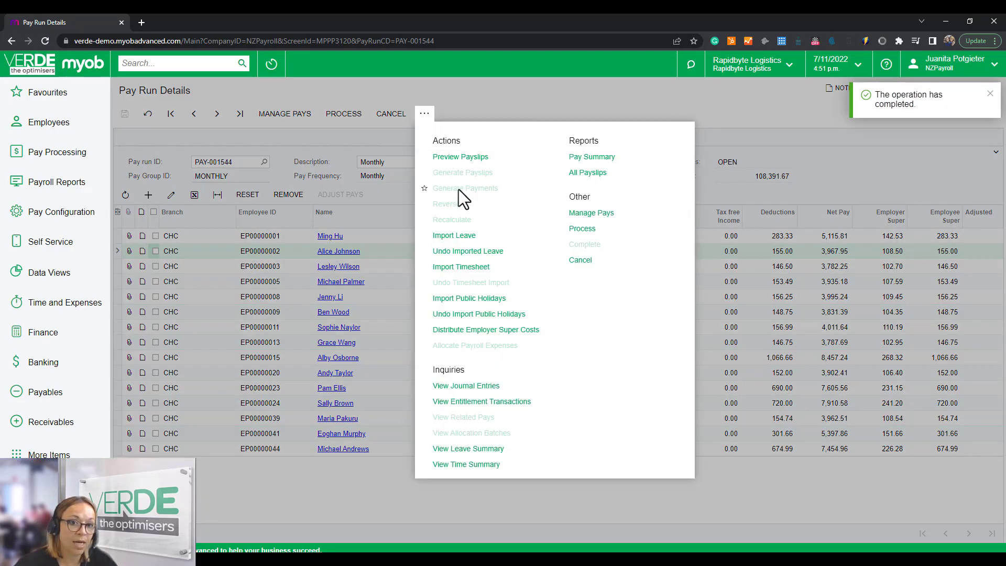
{"action": "left_click", "coordinate": [434, 298]}
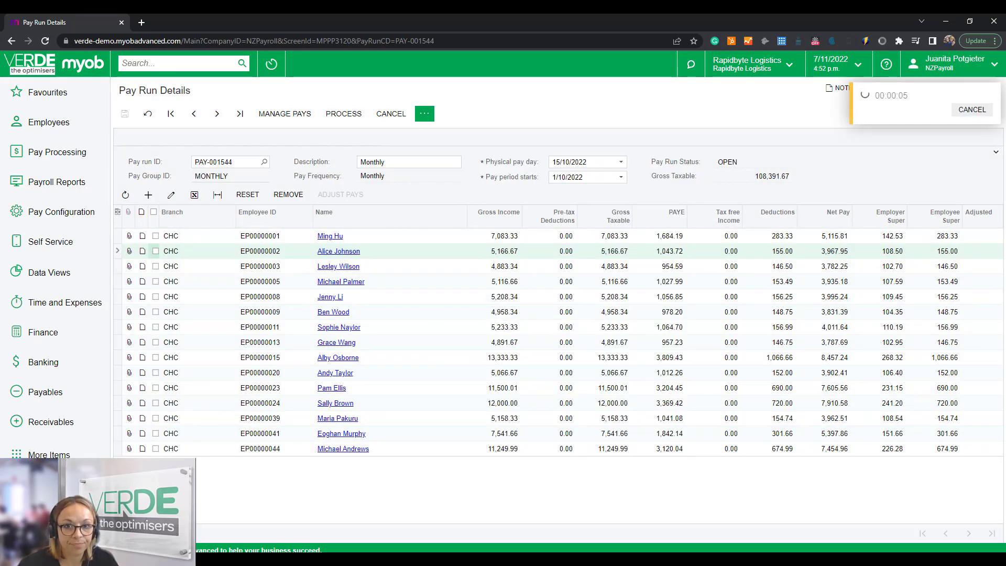
Step: View the employee leave summary for pay run PAY-001541 and examine its leave rates and override columns
{"action": "left_click", "coordinate": [425, 115]}
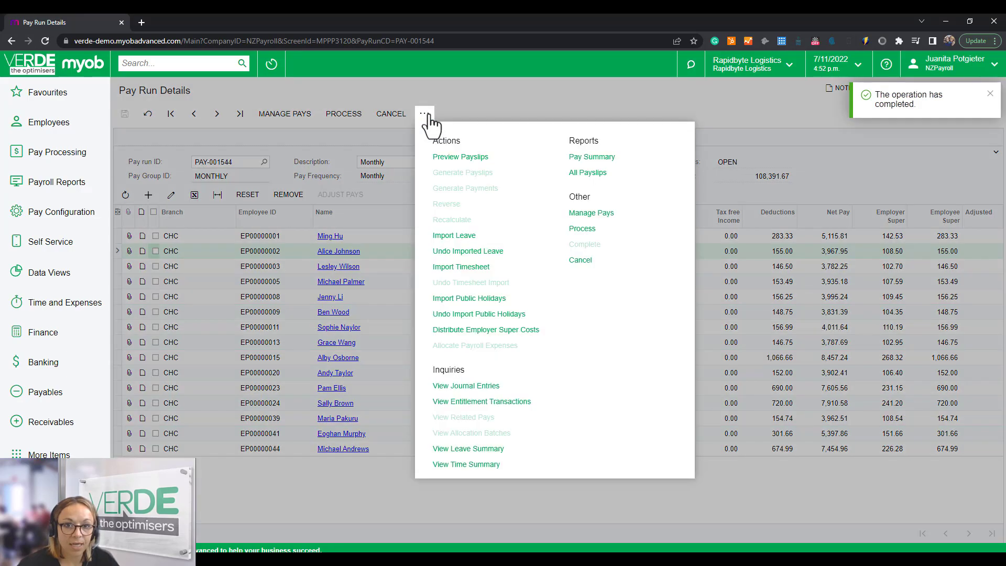
{"action": "left_click", "coordinate": [478, 450]}
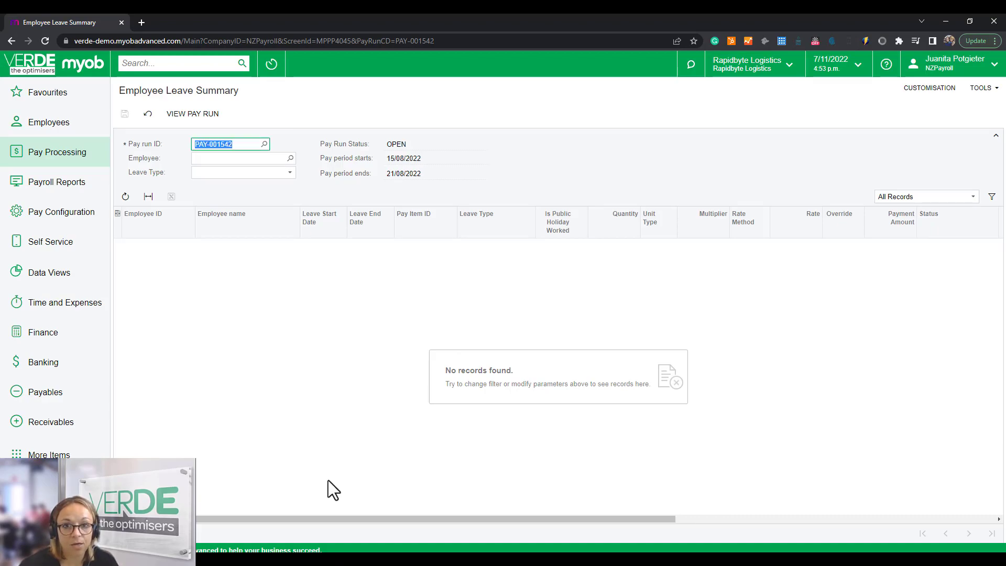
{"action": "left_click", "coordinate": [264, 145]}
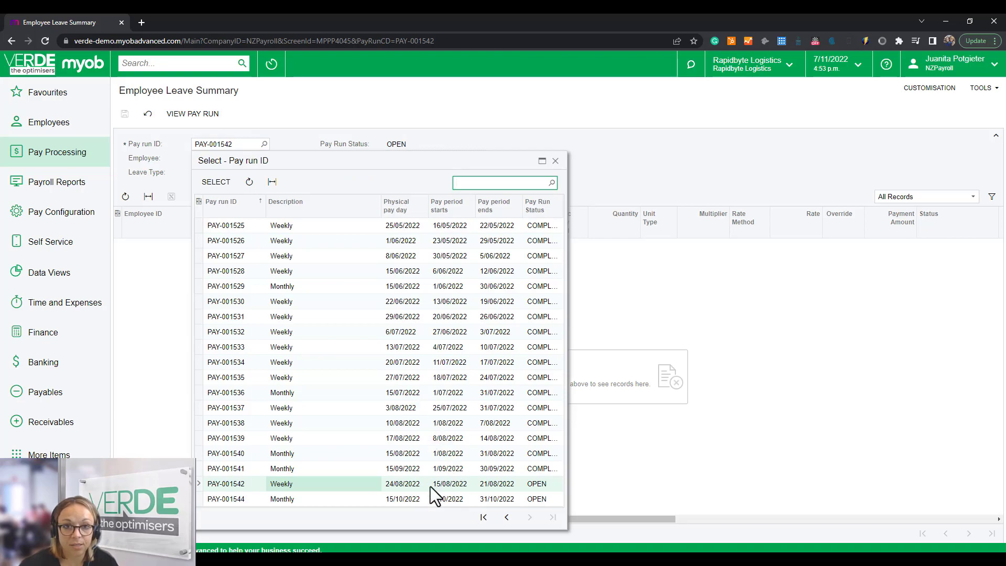
{"action": "left_click", "coordinate": [408, 466]}
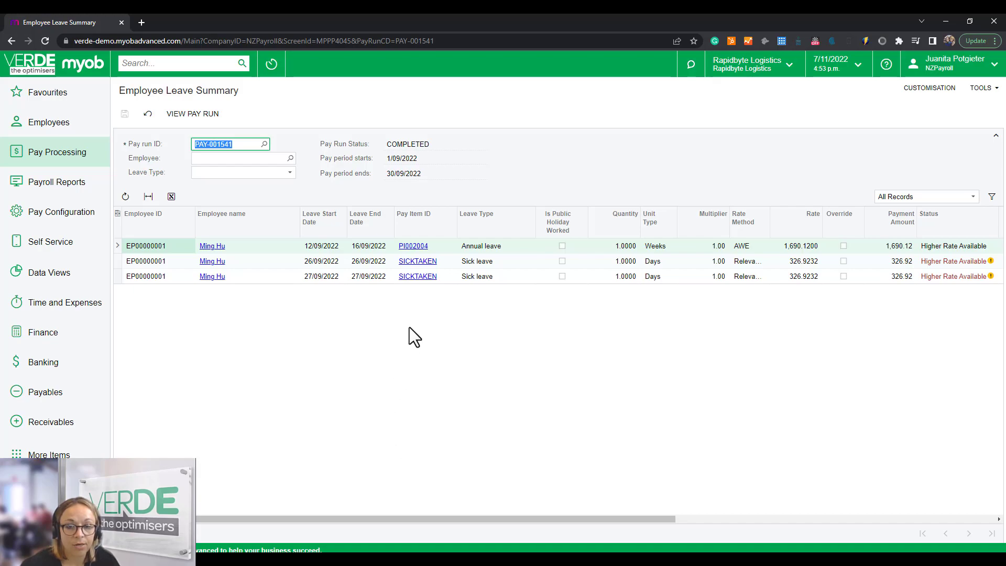
{"action": "left_click_drag", "start_coordinate": [454, 519], "coordinate": [791, 535]}
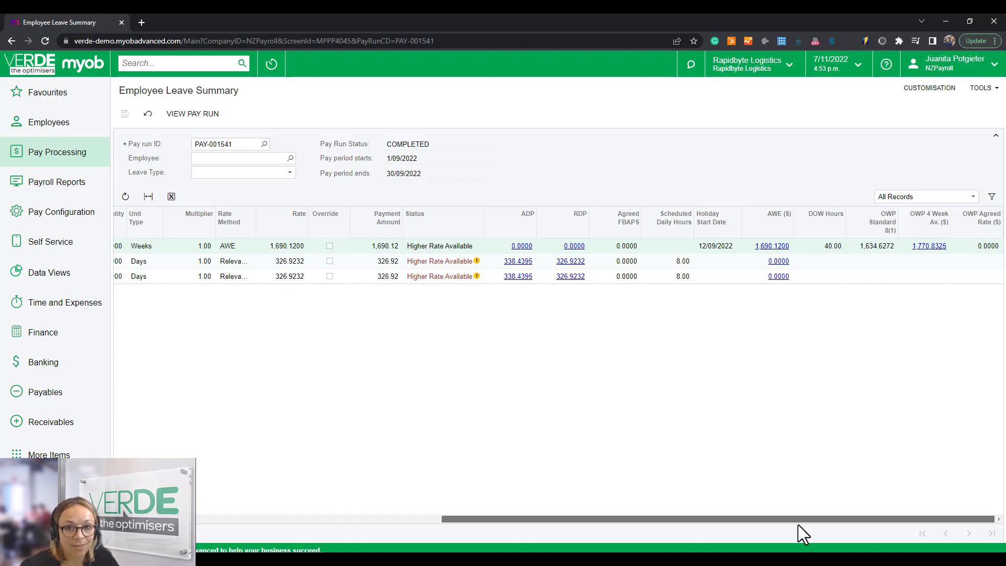
{"action": "left_click_drag", "start_coordinate": [801, 515], "coordinate": [348, 524]}
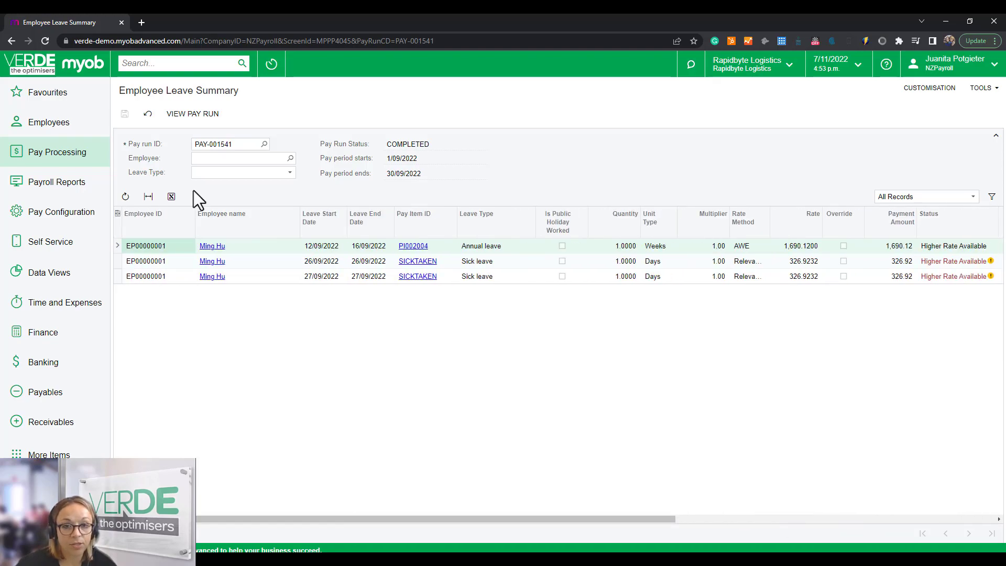
Step: Return to the pay run details and switch to the open monthly pay run PAY-001544
{"action": "left_click", "coordinate": [200, 115]}
{"action": "left_click", "coordinate": [265, 163]}
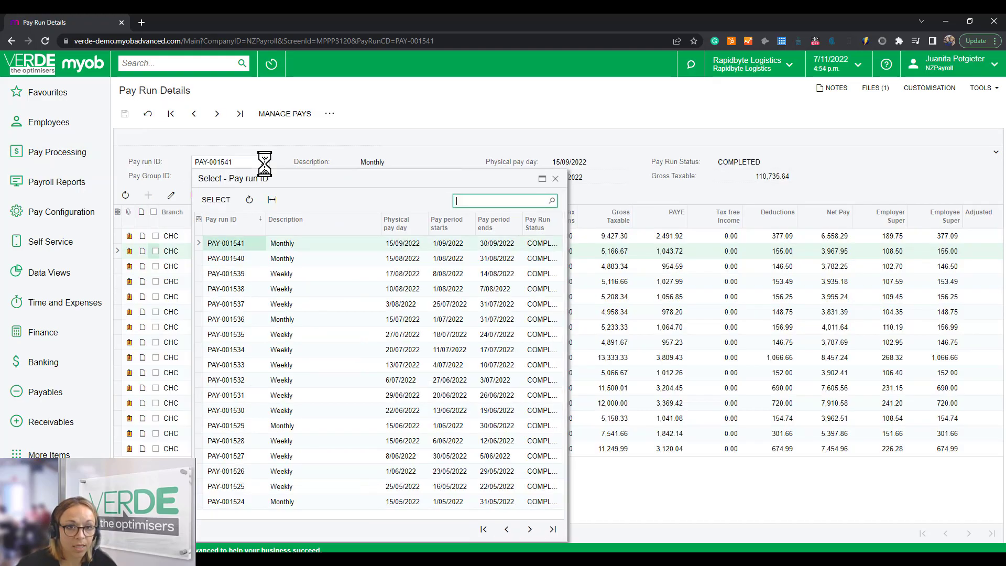
{"action": "double_click", "coordinate": [300, 244]}
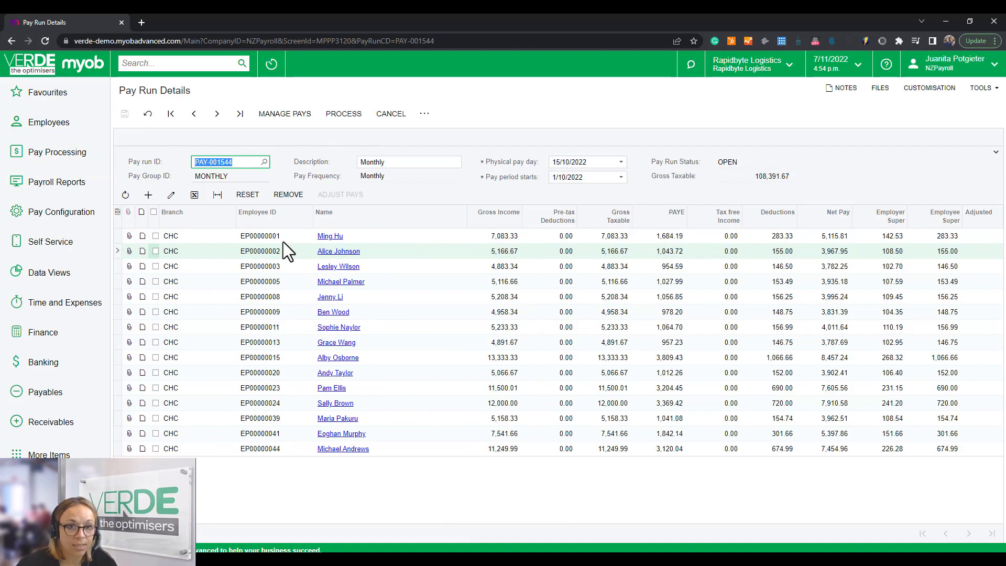
Step: View the summary journal entries for the monthly pay run, and close them
{"action": "left_click", "coordinate": [424, 114]}
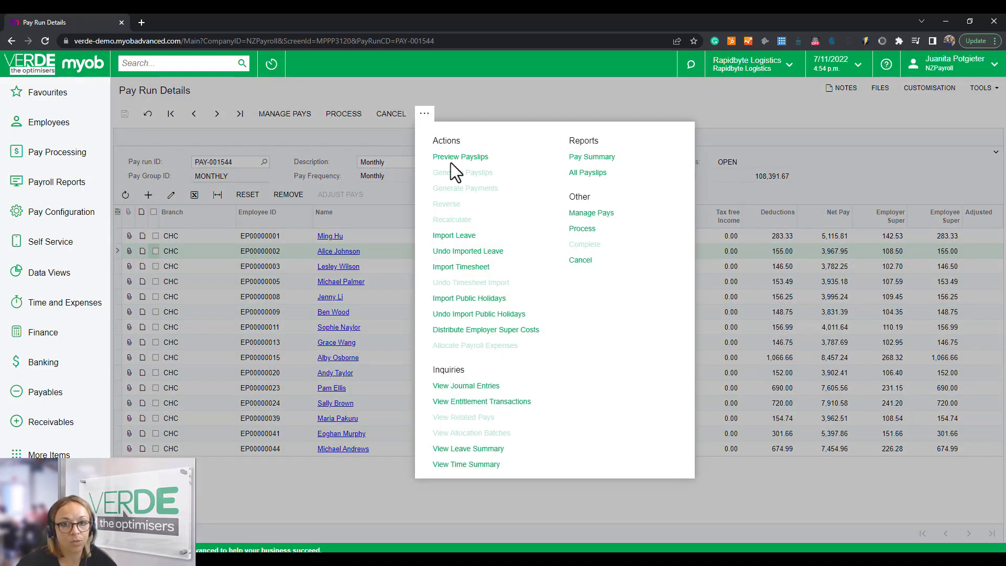
{"action": "left_click", "coordinate": [465, 386]}
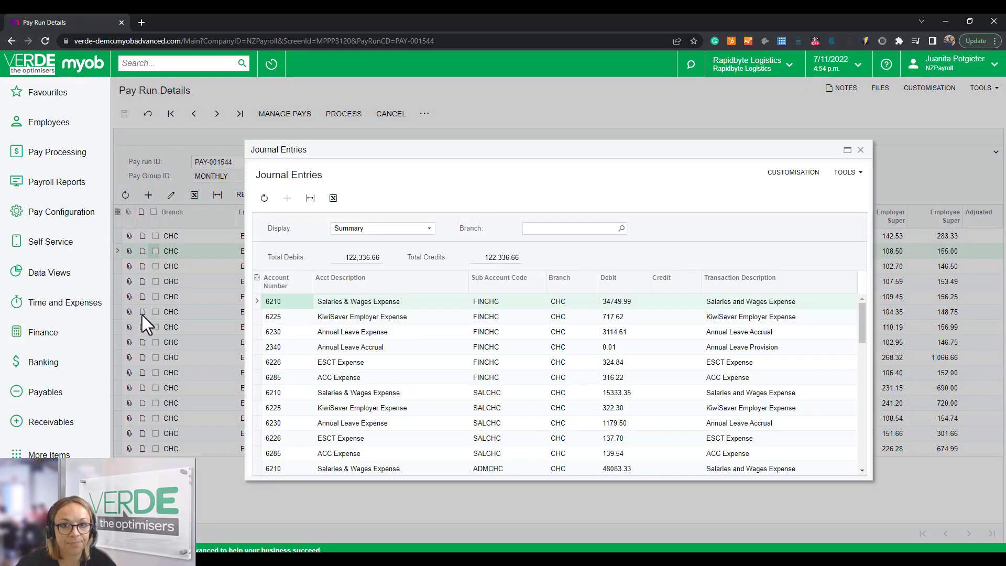
{"action": "left_click", "coordinate": [860, 150]}
Step: View the Pay Summary report for the monthly pay run, and return to pay run PAY-001544
{"action": "left_click", "coordinate": [423, 114]}
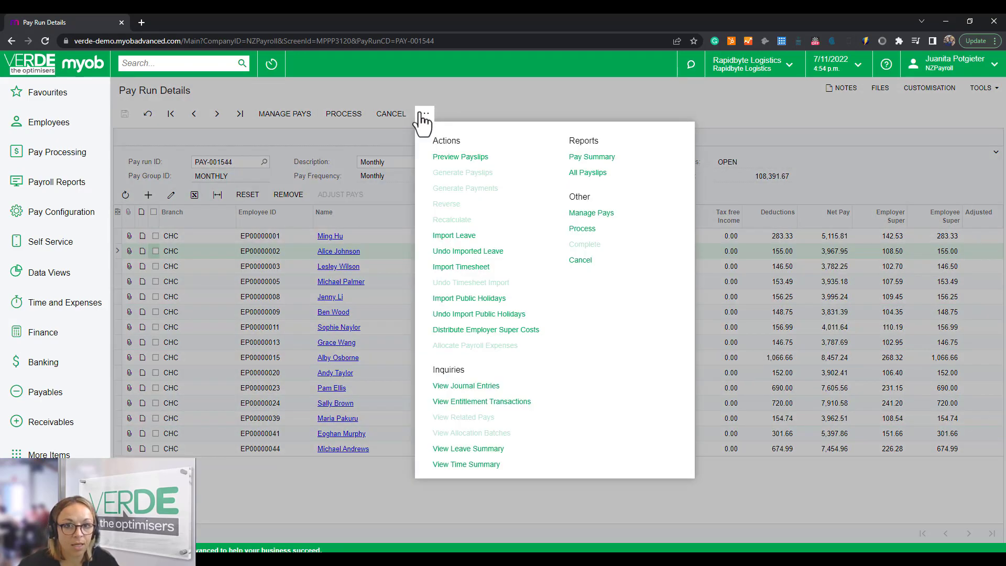
{"action": "left_click", "coordinate": [618, 158]}
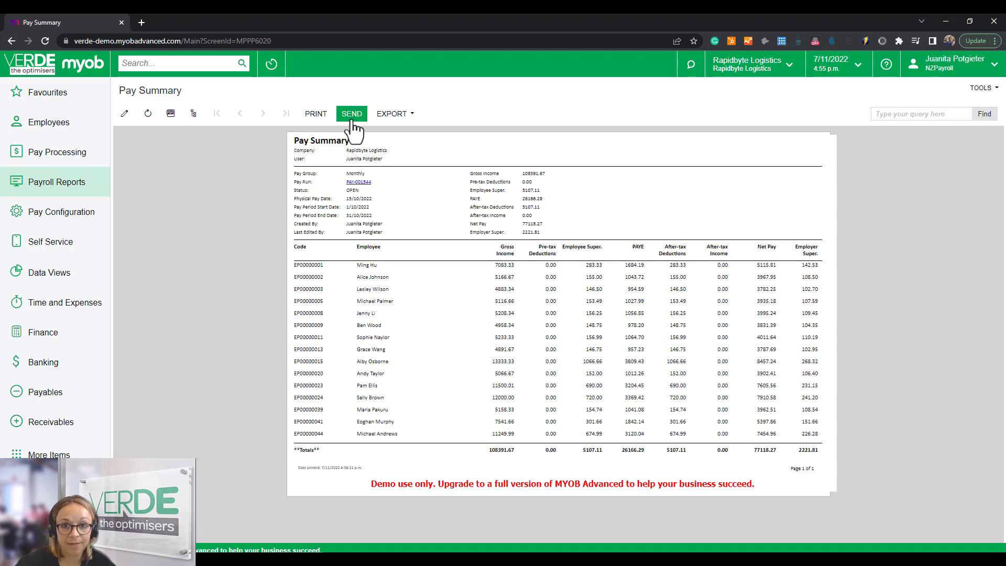
{"action": "left_click", "coordinate": [367, 182]}
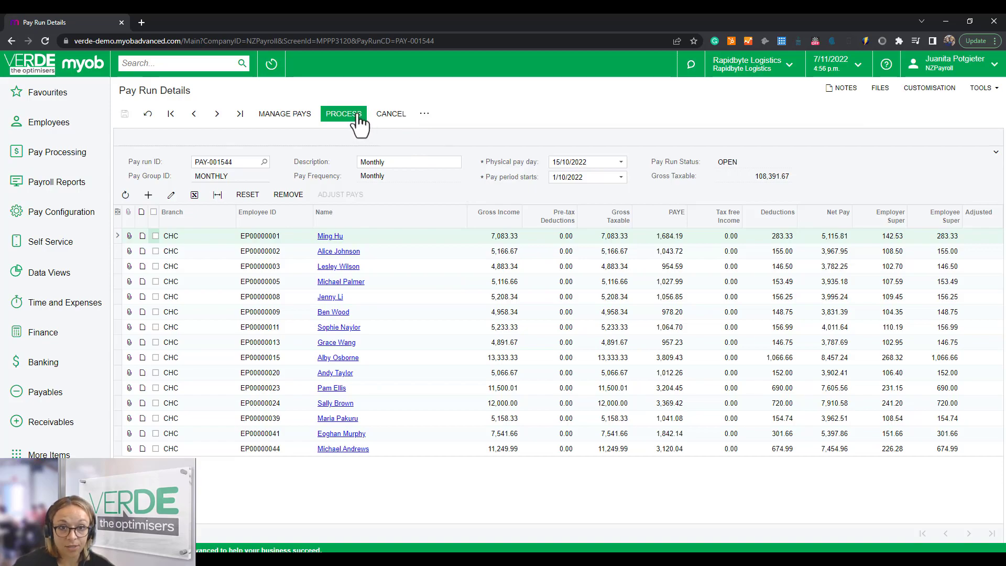
Step: Process the monthly pay run, and check the first employee's current pay before returning to the pay run details
{"action": "left_click", "coordinate": [358, 116]}
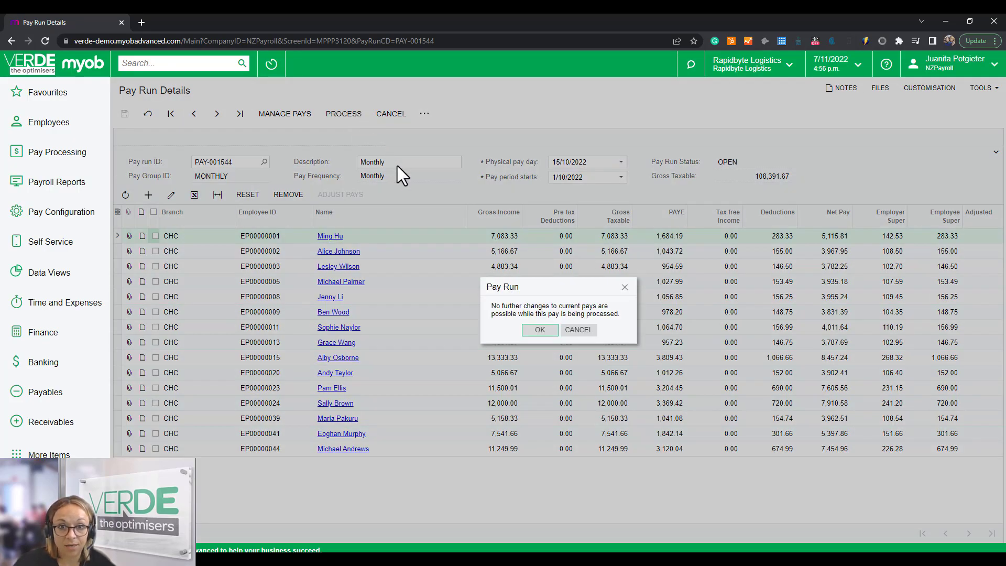
{"action": "left_click", "coordinate": [541, 336]}
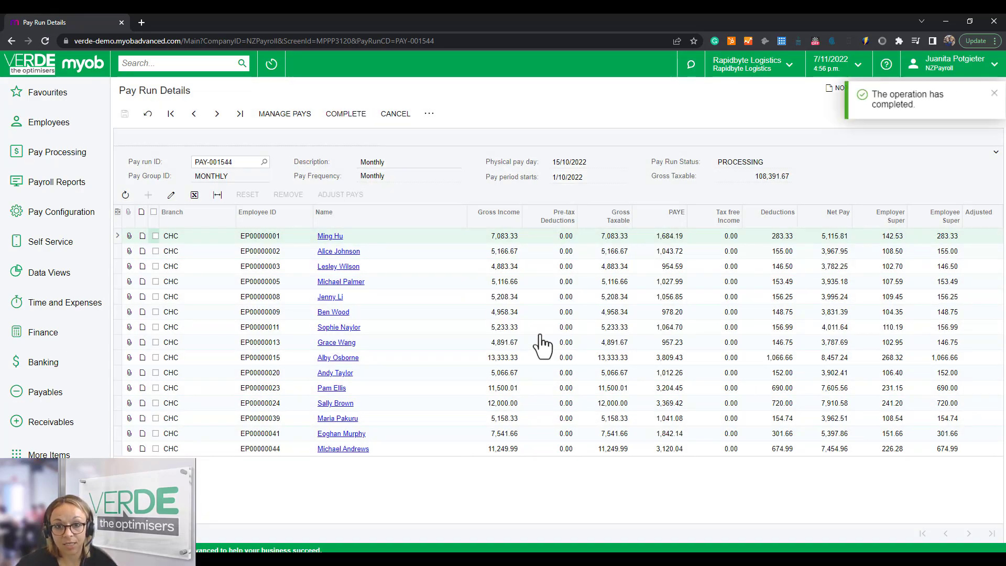
{"action": "left_click", "coordinate": [331, 236]}
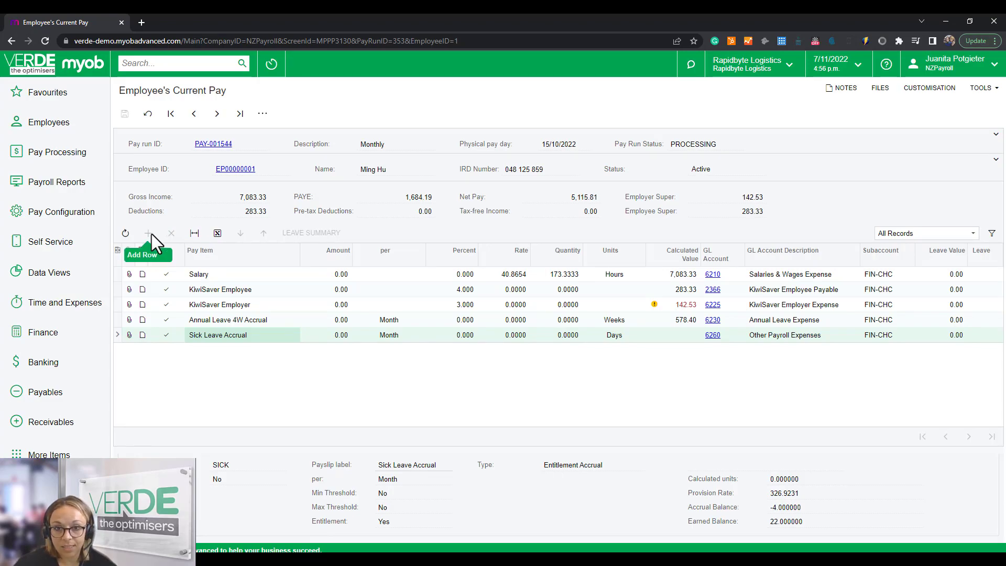
{"action": "left_click", "coordinate": [203, 145]}
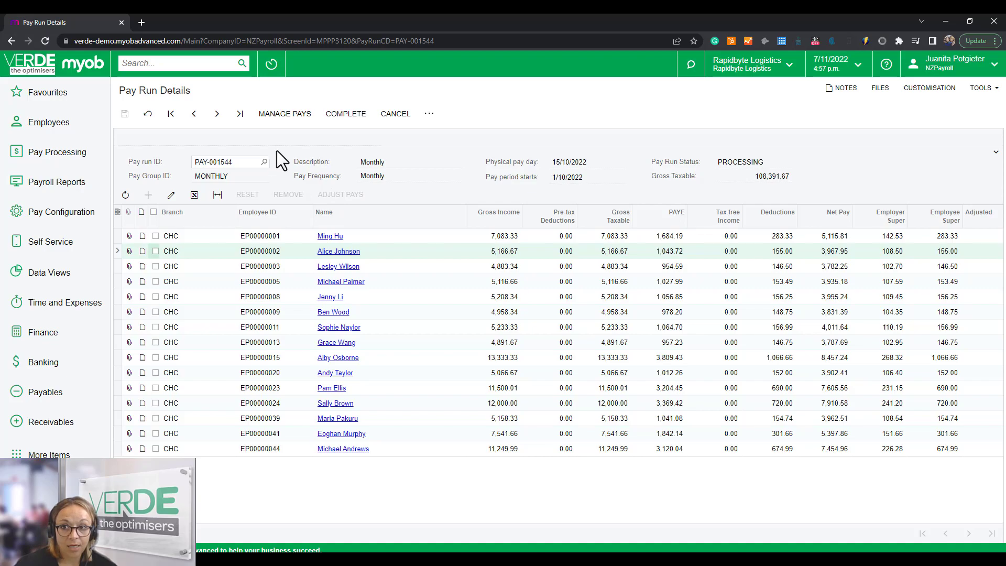
Step: Complete the monthly pay run PAY-001544, finalising all pay information
{"action": "left_click", "coordinate": [354, 117]}
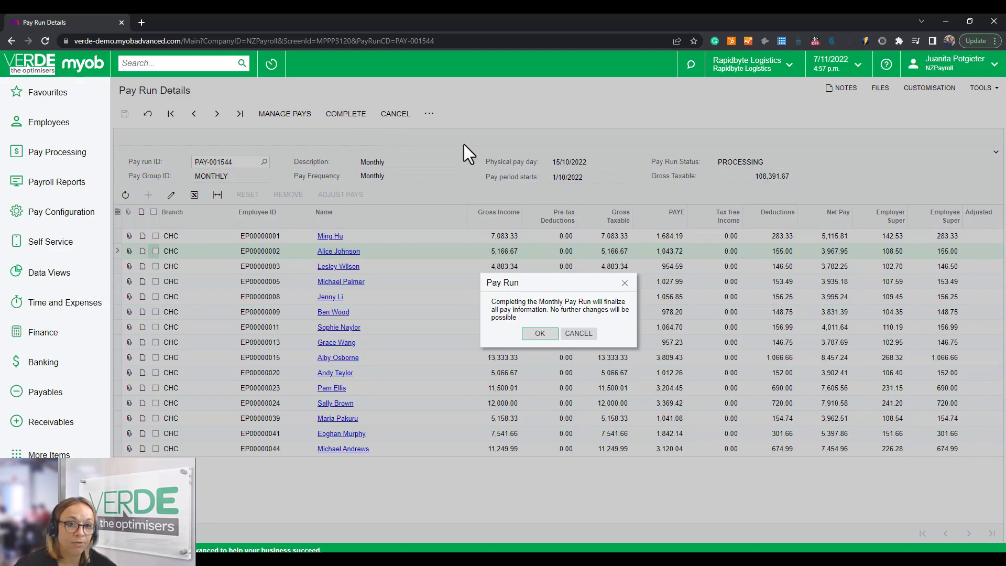
{"action": "left_click", "coordinate": [535, 336]}
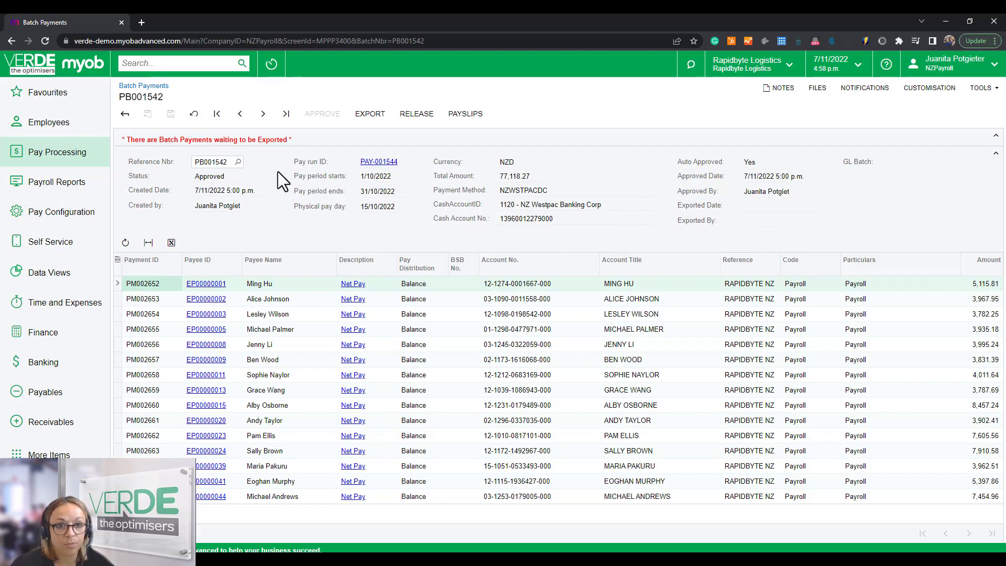
Step: View the details of the completed pay run linked to the batch payment in a widened window, and close it
{"action": "left_click", "coordinate": [381, 162]}
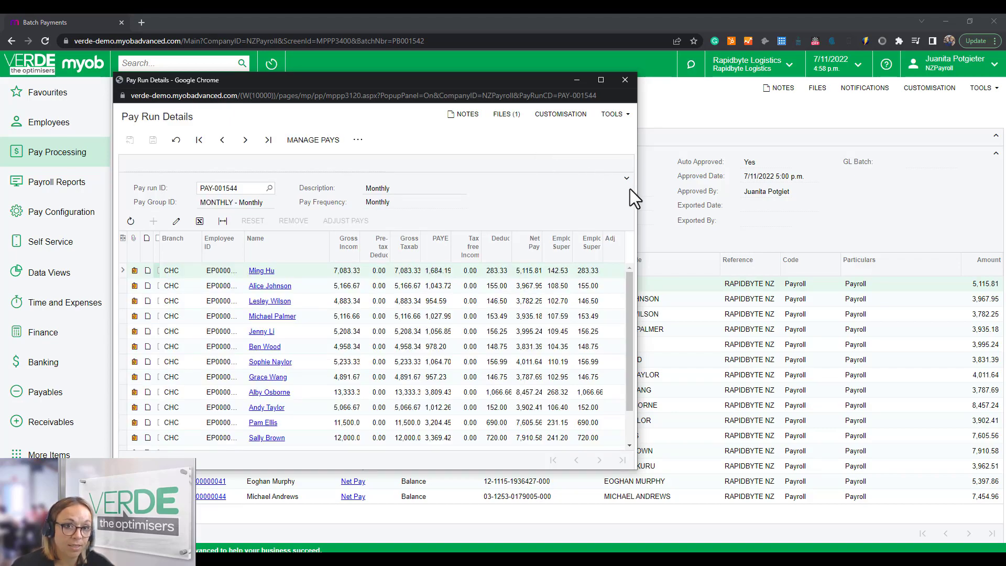
{"action": "left_click_drag", "start_coordinate": [642, 195], "coordinate": [954, 241]}
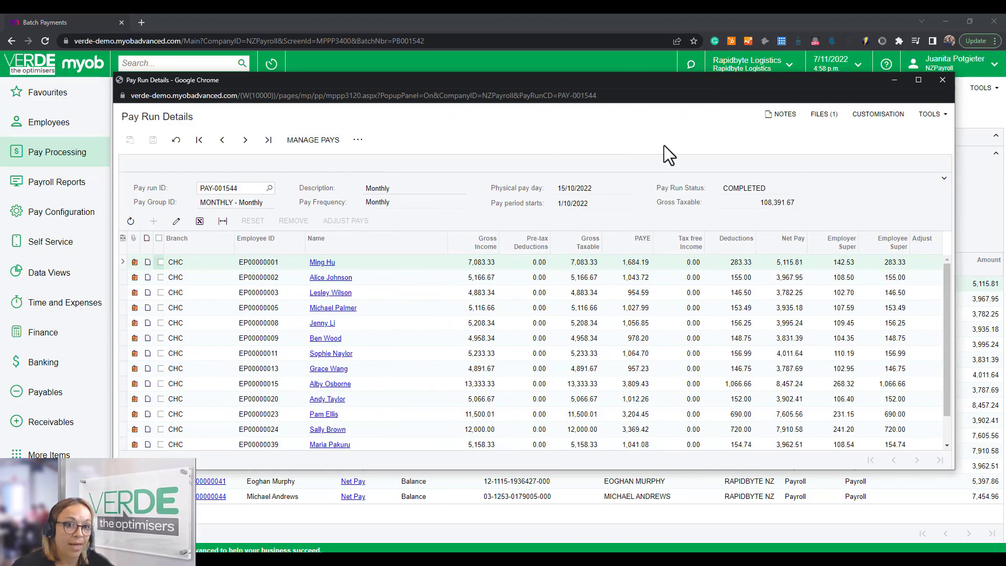
{"action": "left_click", "coordinate": [358, 139]}
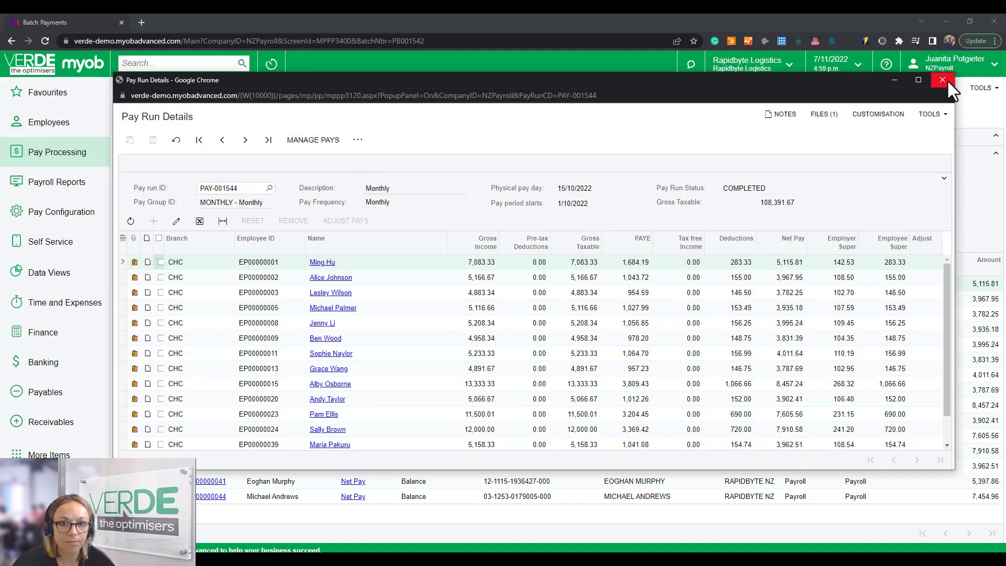
{"action": "left_click", "coordinate": [942, 80]}
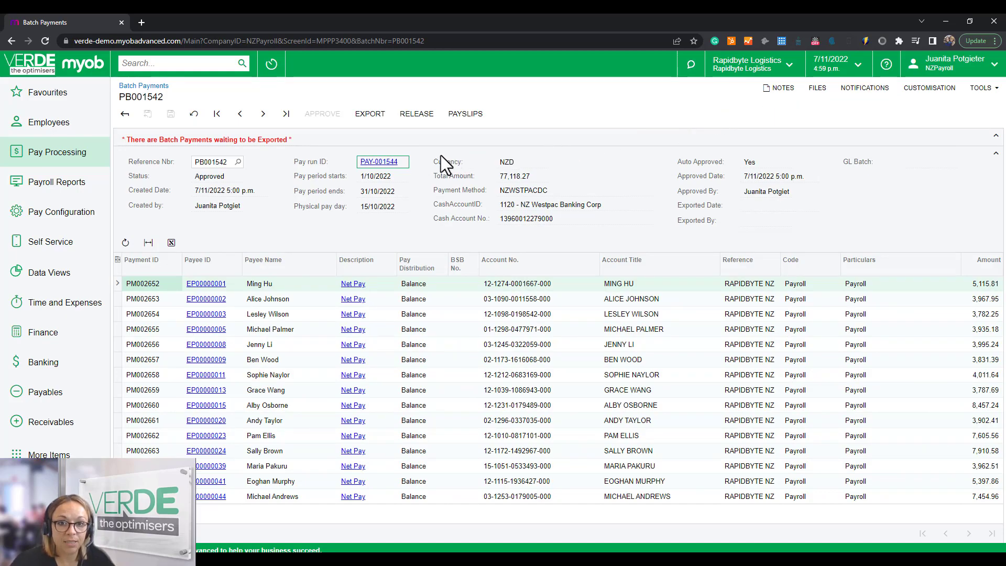
Step: Release batch payment PB001542, and try to email the payslips for pay run PAY-001544 to all listed employees
{"action": "left_click", "coordinate": [414, 116]}
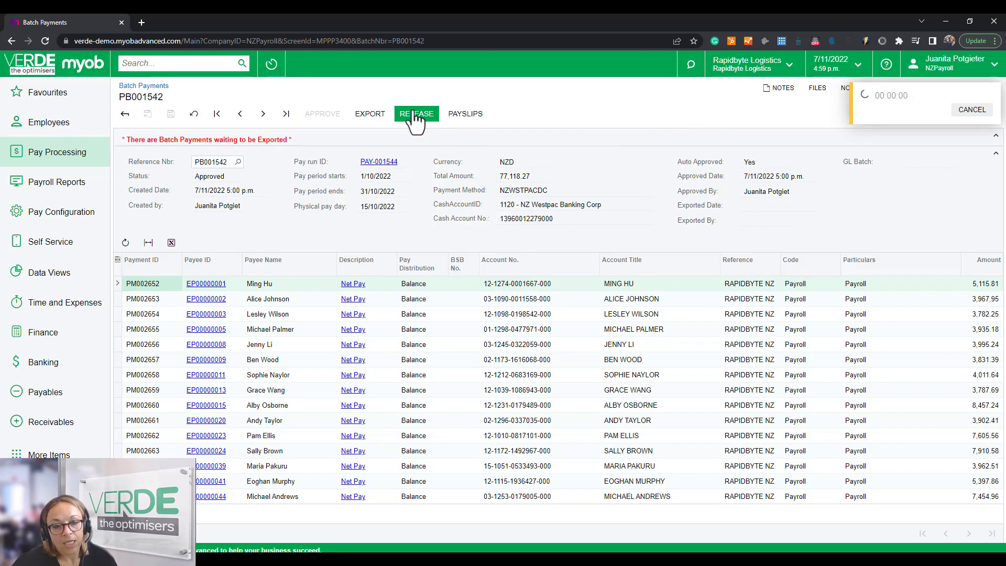
{"action": "left_click", "coordinate": [466, 115]}
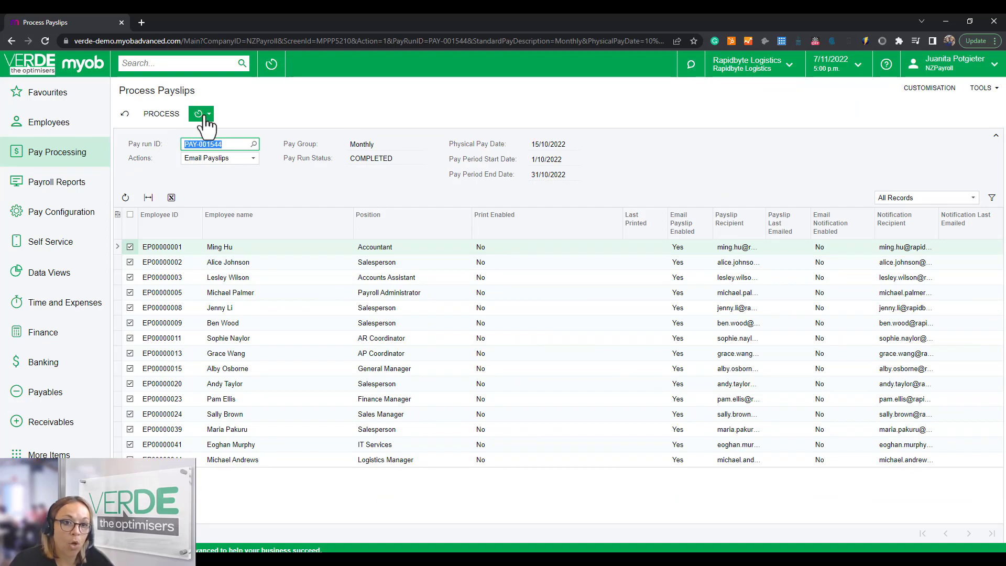
{"action": "left_click", "coordinate": [171, 114]}
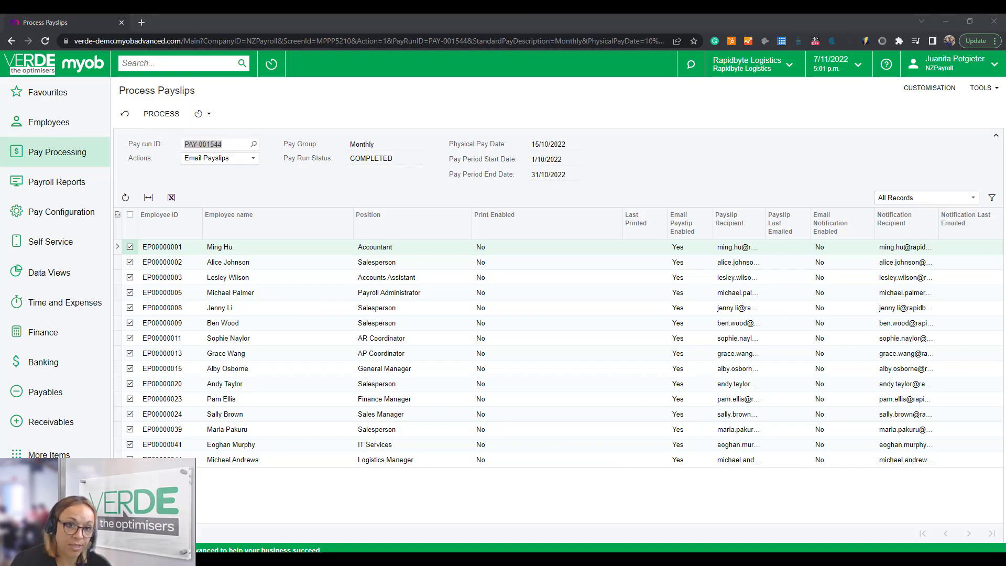
{"action": "left_click", "coordinate": [79, 157]}
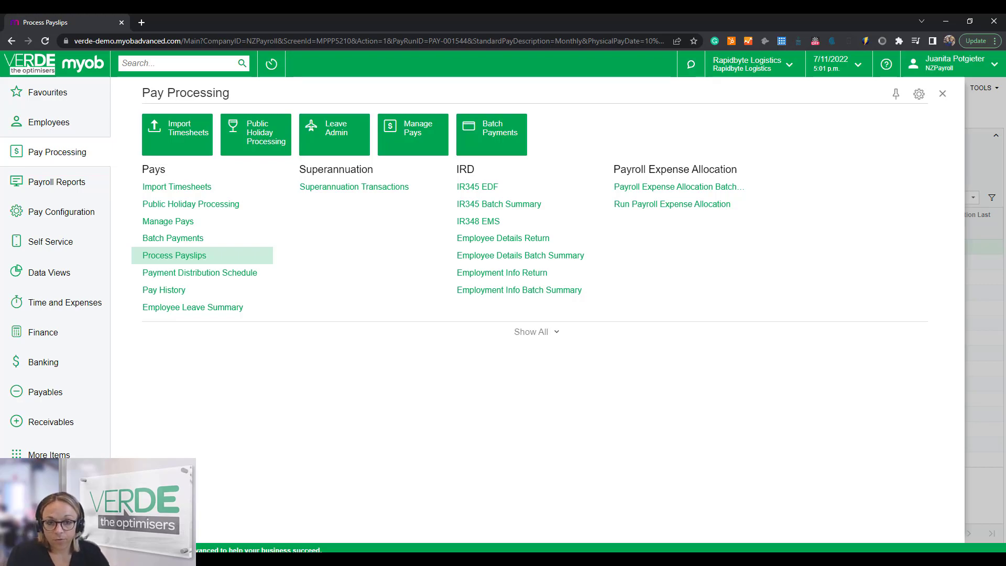
{"action": "left_click", "coordinate": [940, 96]}
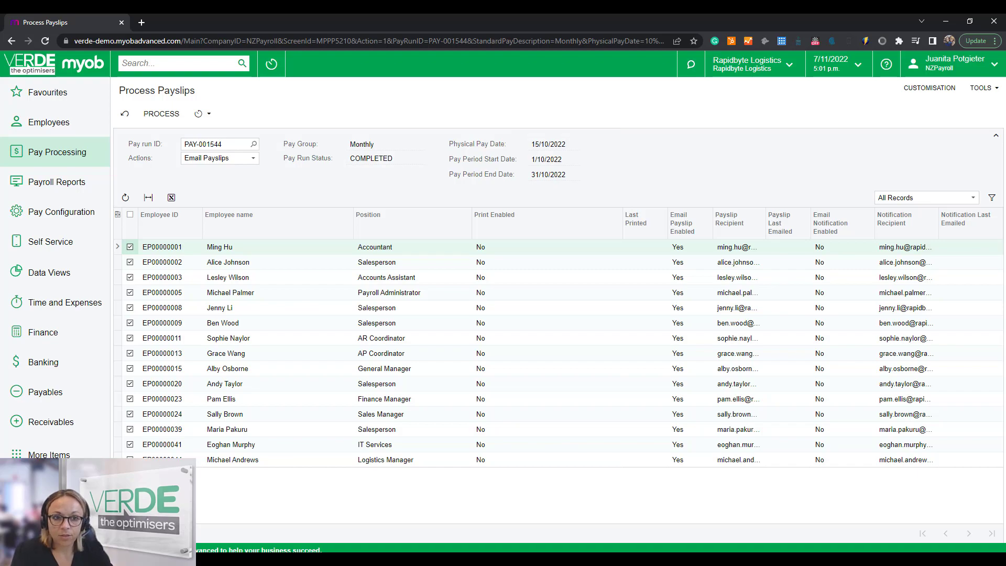